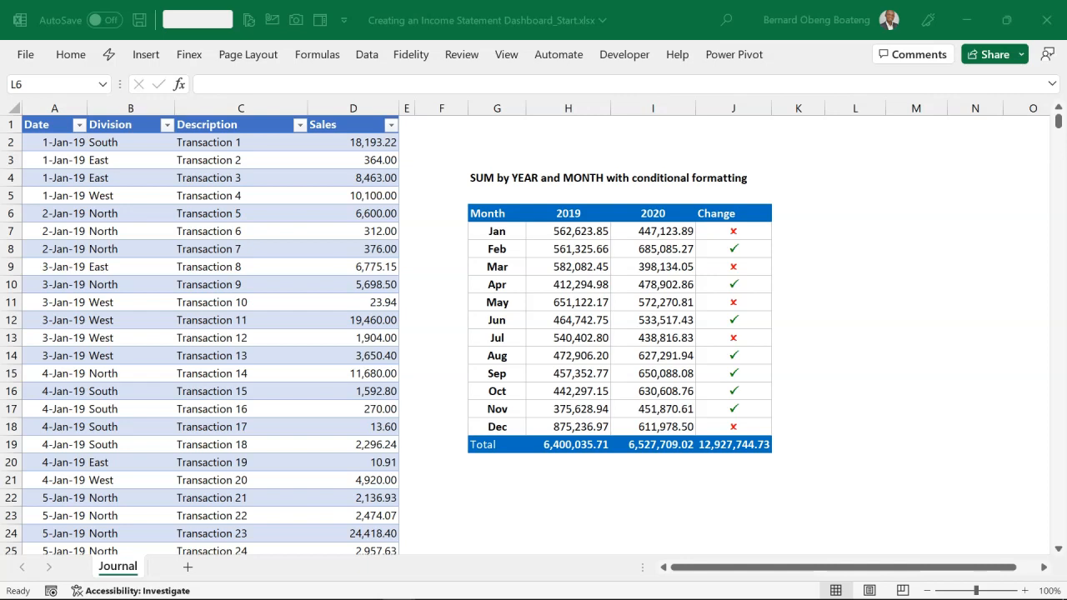
pyautogui.click(247, 400)
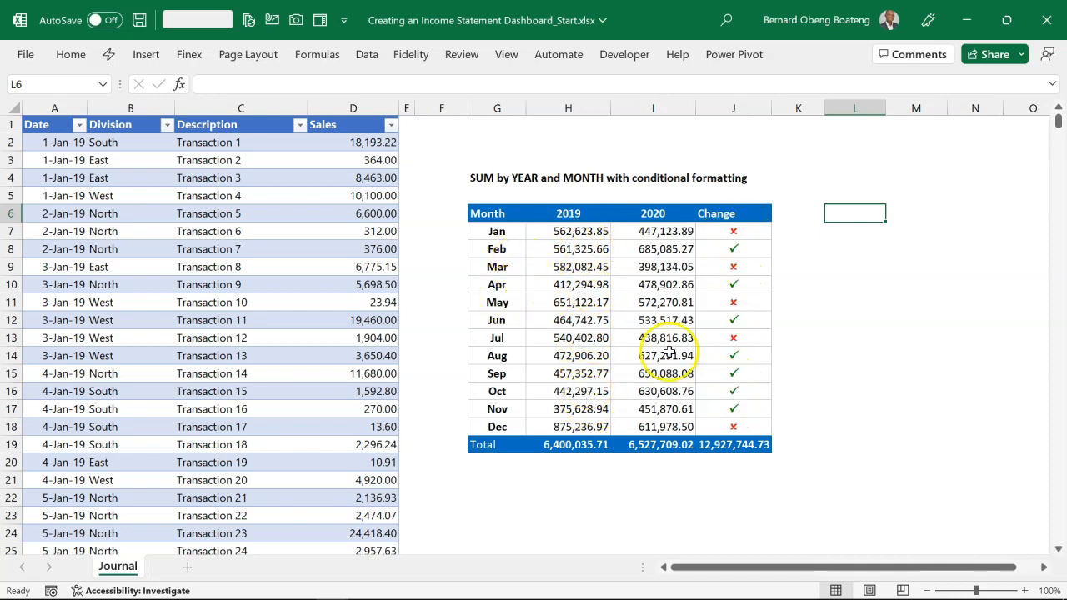
pyautogui.click(287, 234)
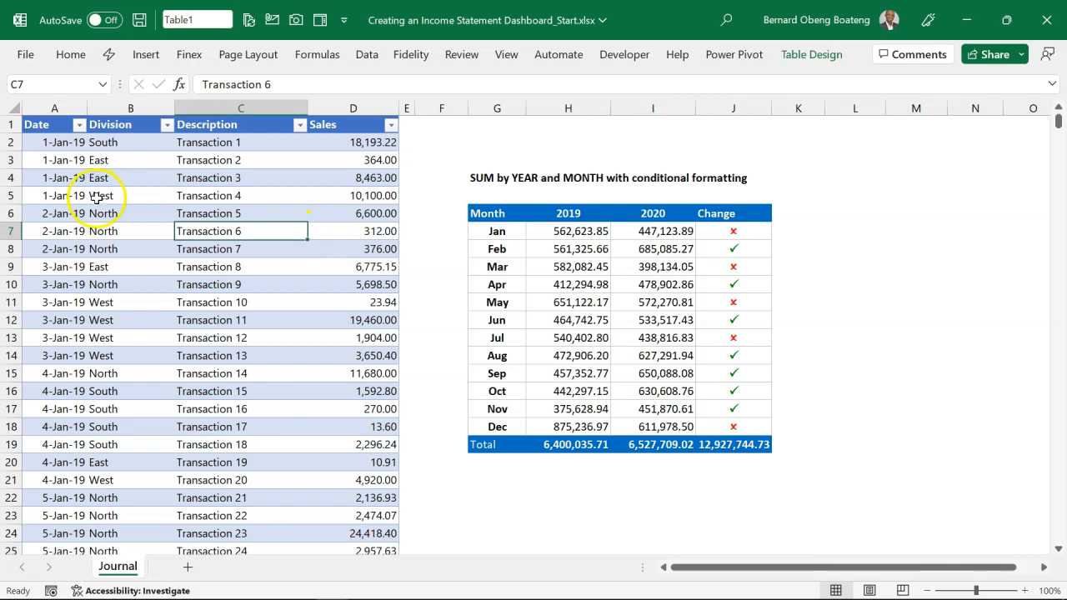
pyautogui.click(60, 110)
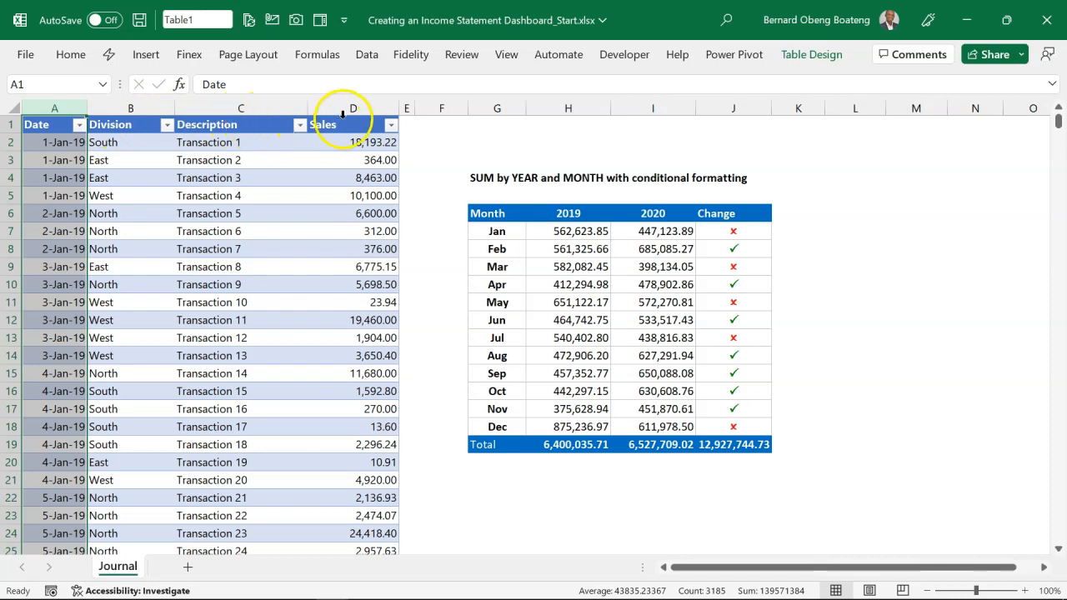
pyautogui.click(368, 180)
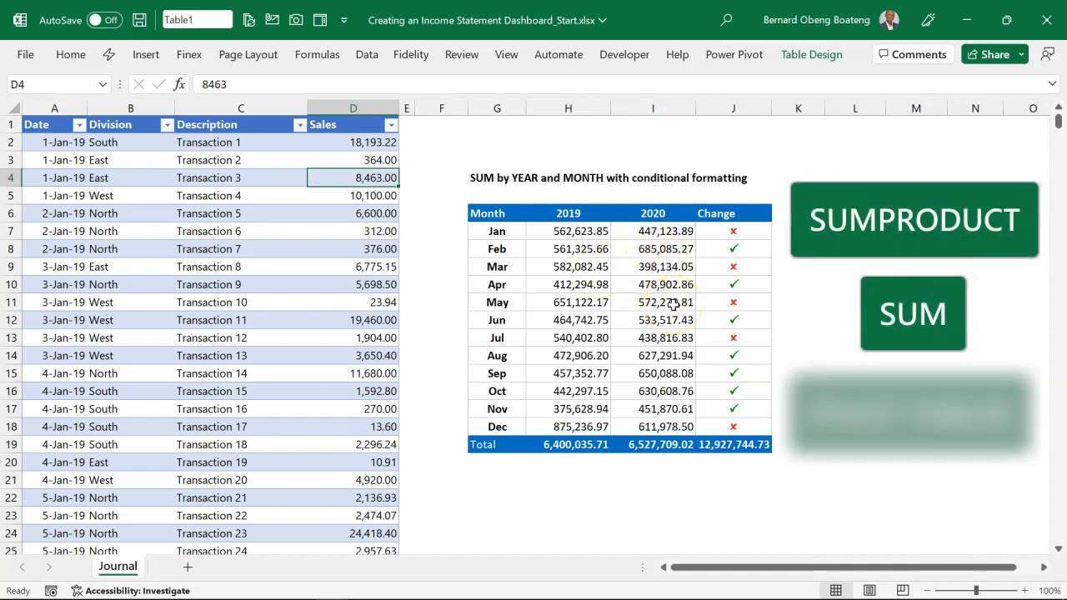
# Enter the heading Month in cell M6, beside the existing summary table
pyautogui.click(708, 231)
pyautogui.press('Right')
pyautogui.press('Right')
pyautogui.press('Right')
pyautogui.press('Right')
pyautogui.press('Right')
pyautogui.press('Right')
pyautogui.press('Left')
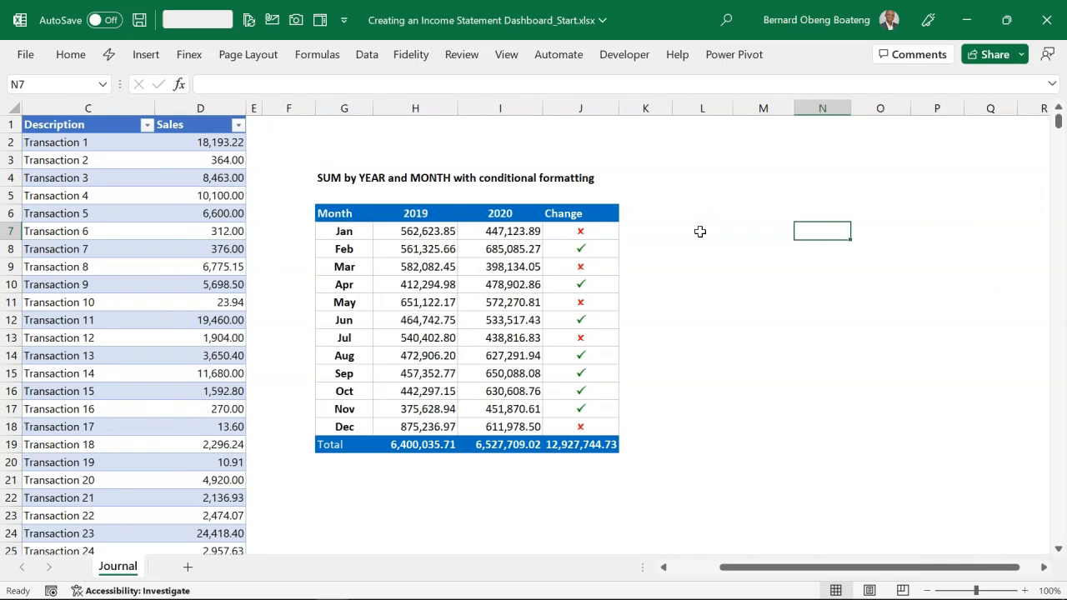
pyautogui.press('Left')
pyautogui.press('Left')
pyautogui.press('Up')
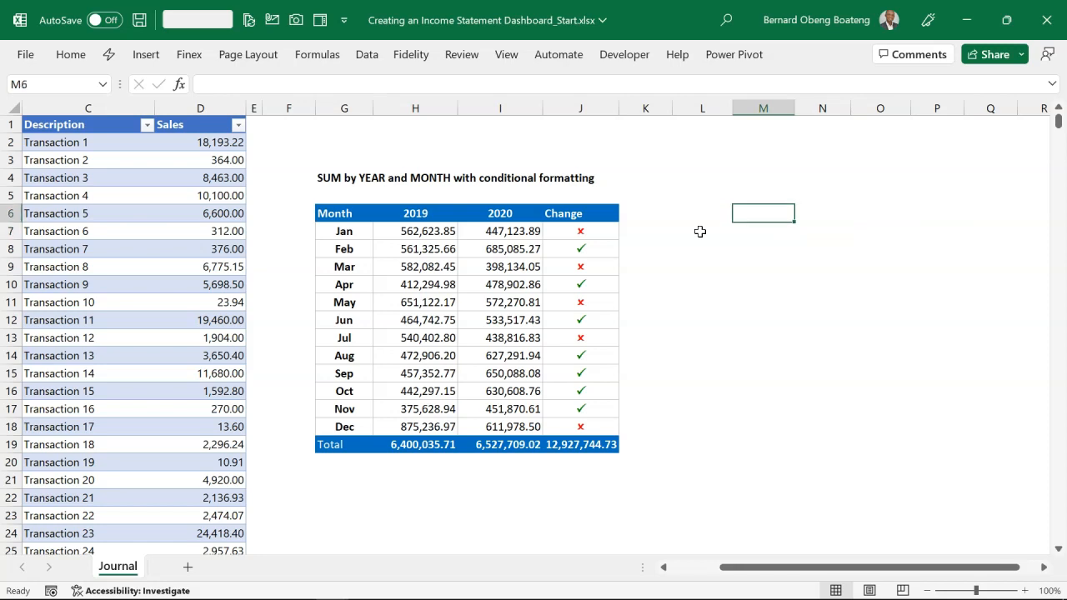
pyautogui.write('Month')
pyautogui.press('Tab')
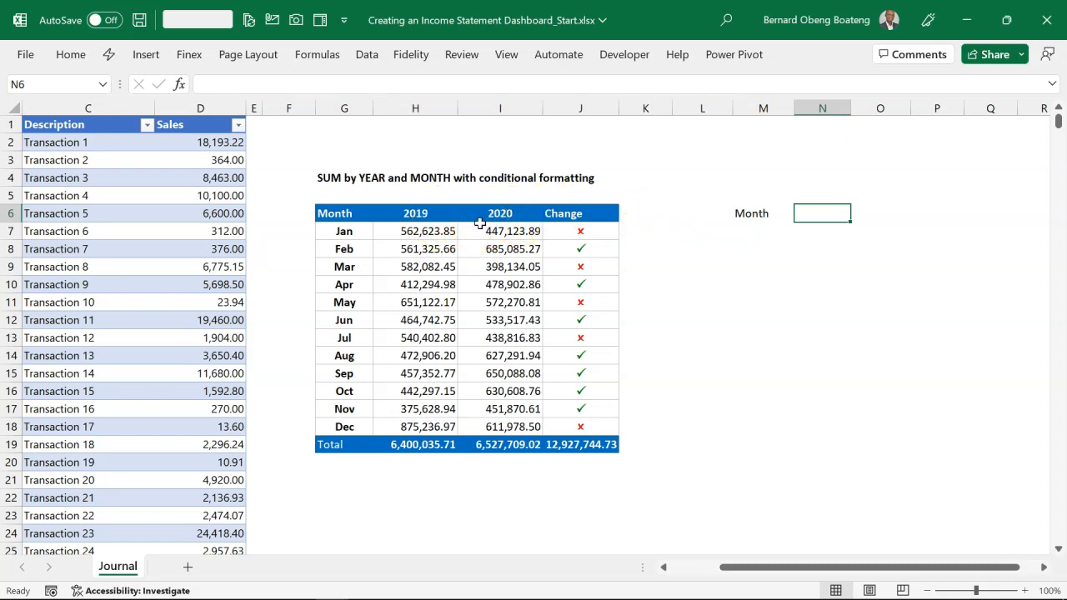
pyautogui.write('2019')
pyautogui.press('Tab')
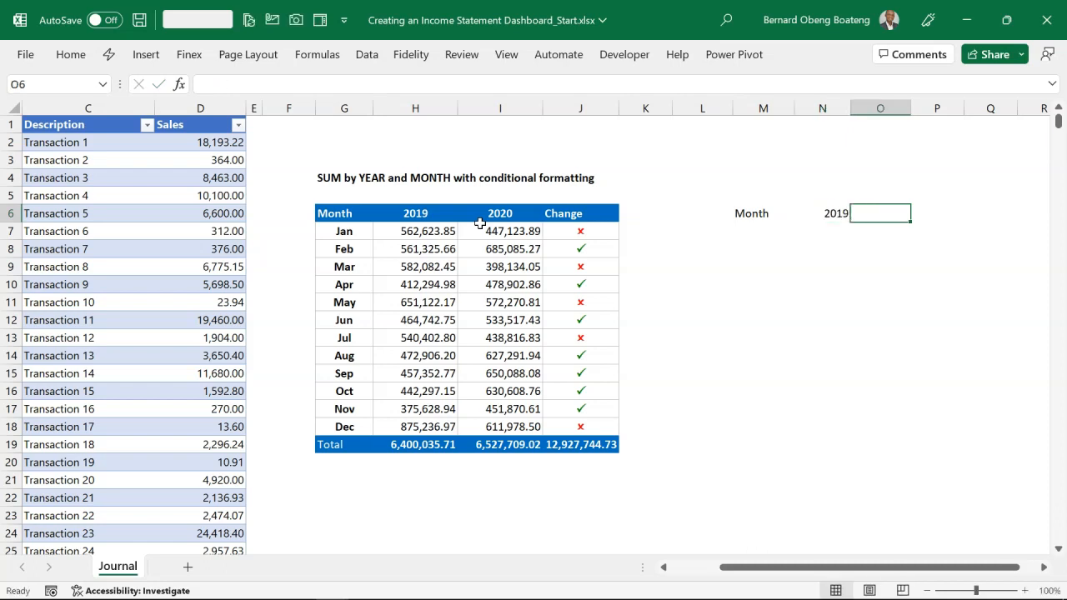
pyautogui.write('202')
pyautogui.press('Return')
pyautogui.press('Up')
pyautogui.press('Right')
pyautogui.hotkey('shift', 'Right')
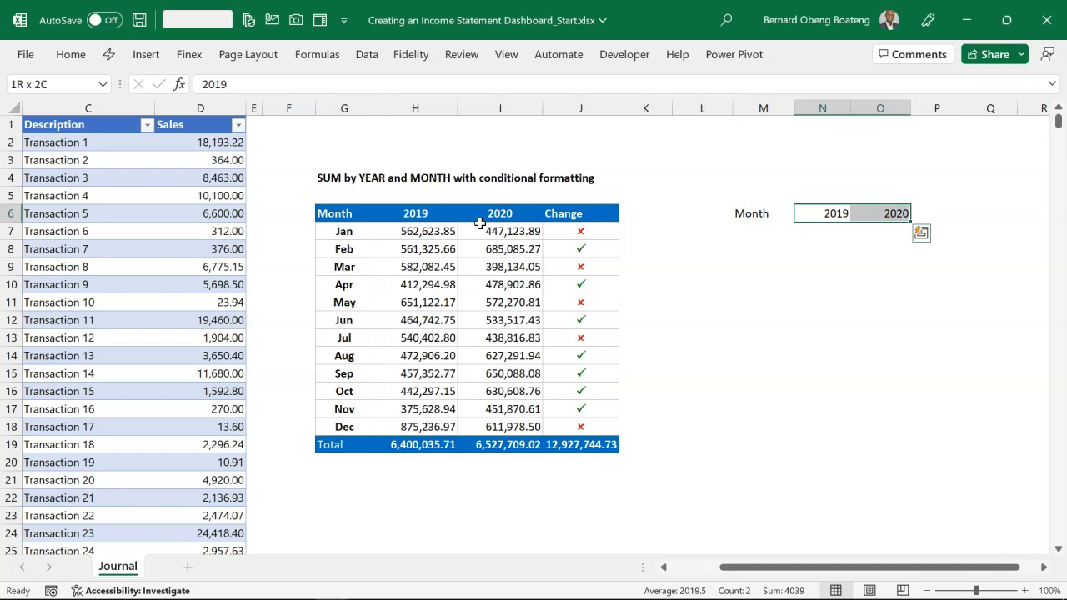
pyautogui.press('Delete')
pyautogui.press('Left')
pyautogui.press('Left')
pyautogui.press('Right')
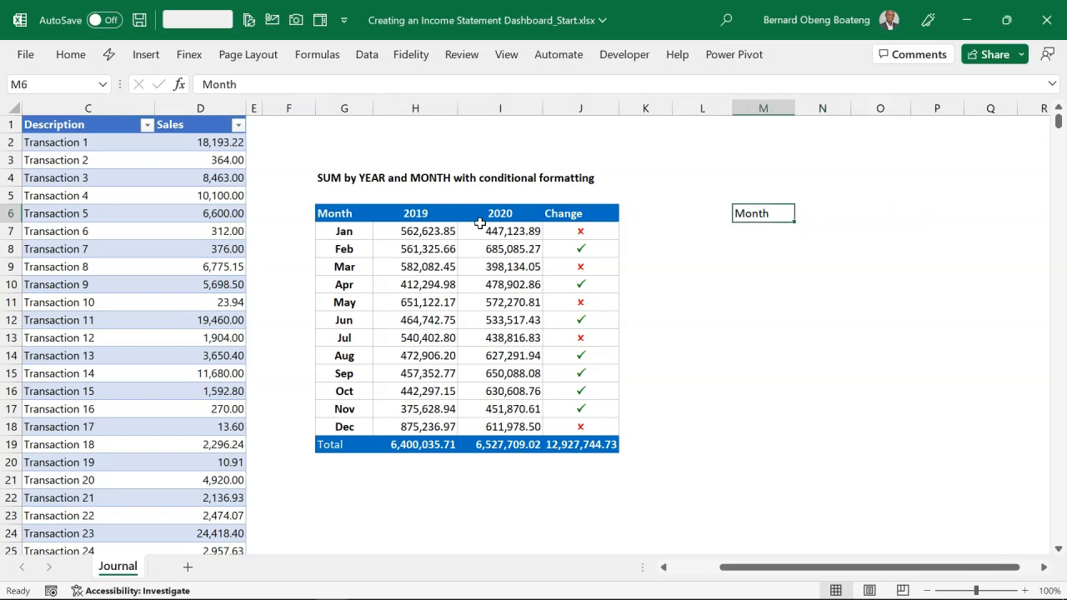
# Enter the formula =YEAR(Table1[Date]) in cell N6 to extract the year from every journal date
pyautogui.press('Right')
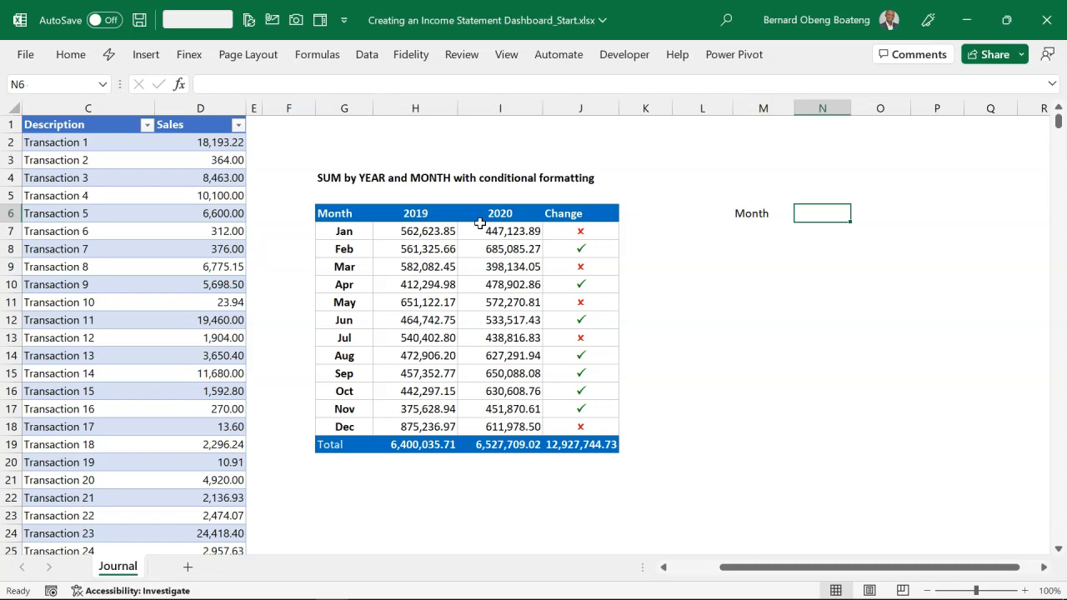
pyautogui.write('=ye')
pyautogui.press('Tab')
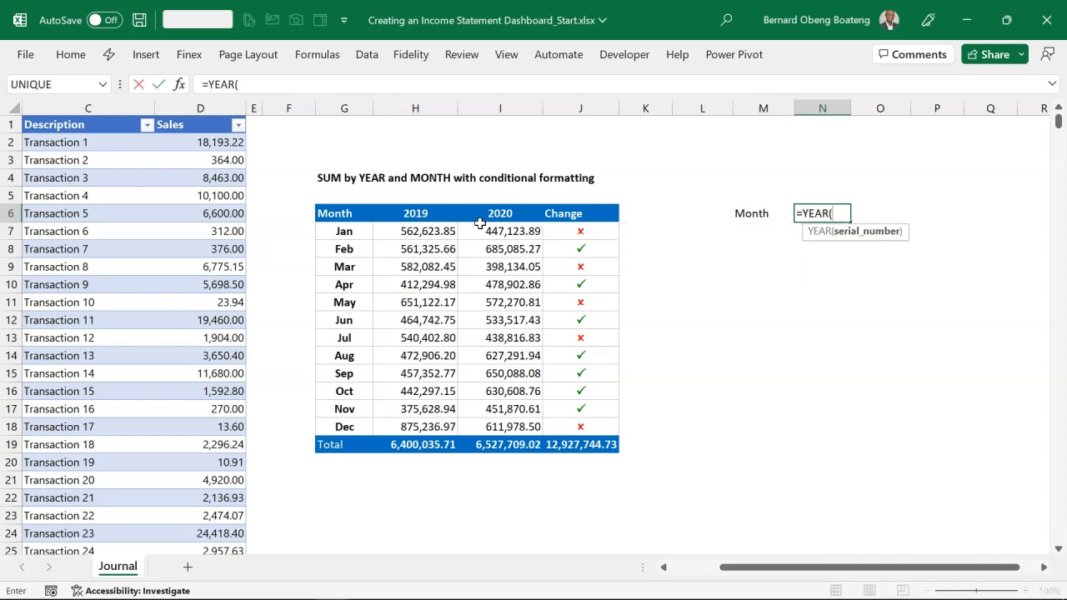
pyautogui.hscroll(-2, 480, 223)
pyautogui.click(49, 121)
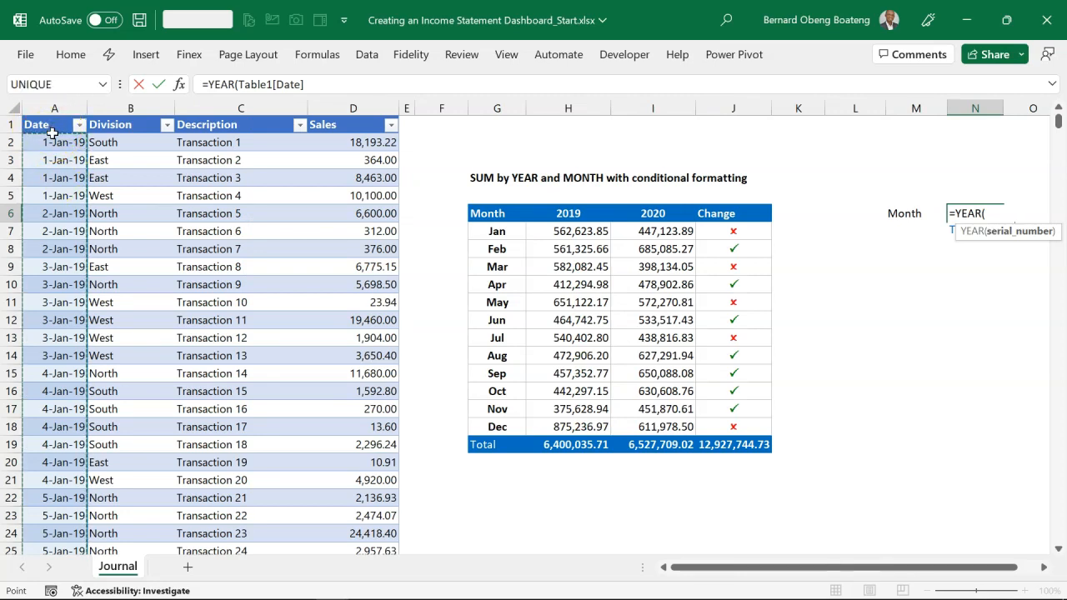
pyautogui.write(')')
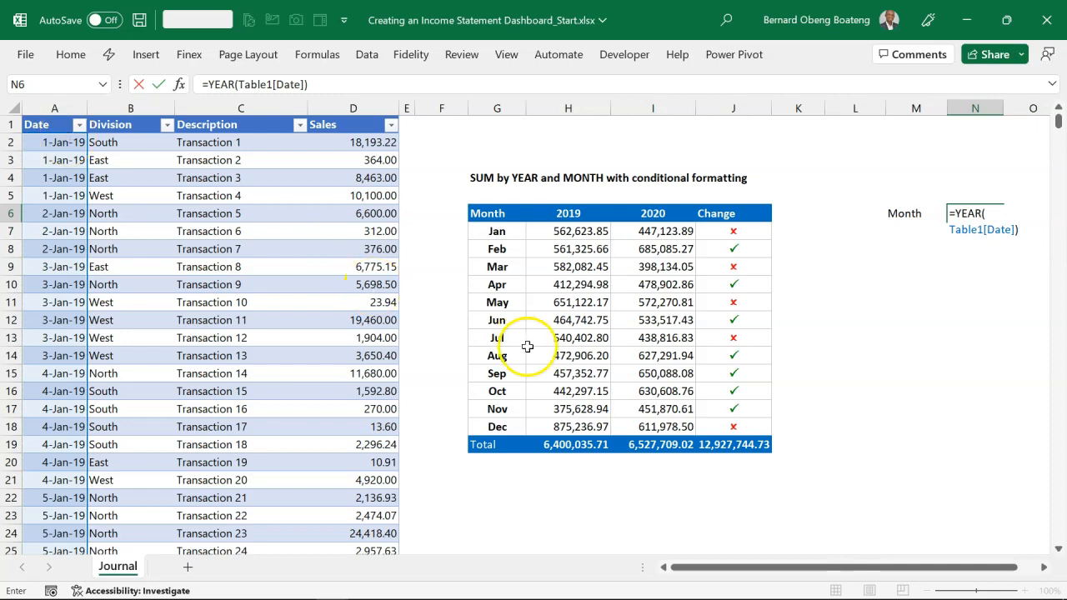
pyautogui.click(1041, 566)
pyautogui.click(1042, 566)
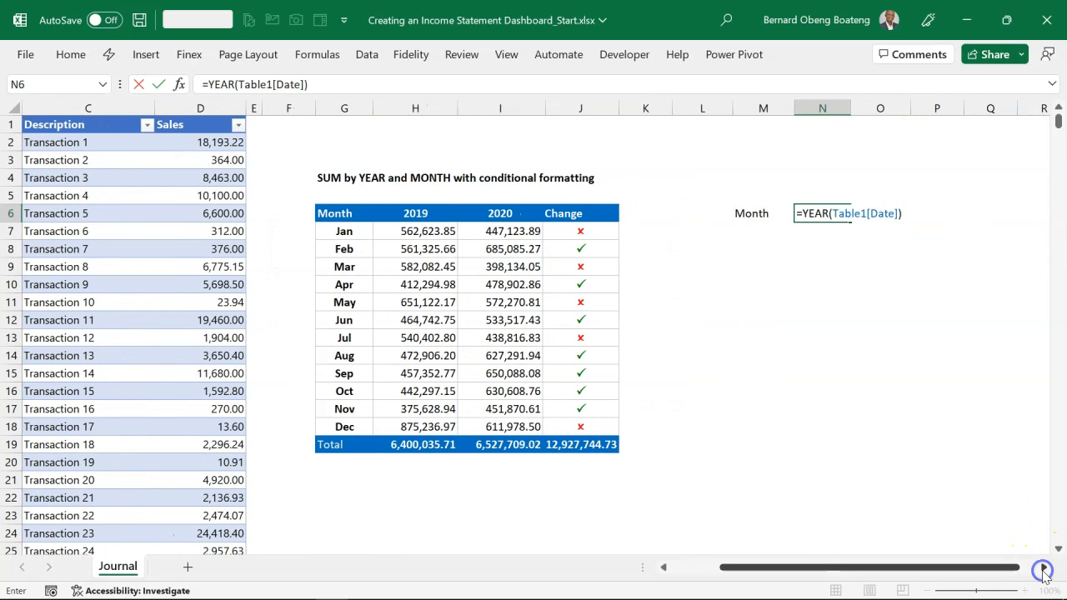
pyautogui.press('Return')
# Look through the list of years spilled down from cell N6
pyautogui.press('Up')
pyautogui.press('Up')
pyautogui.press('Down')
pyautogui.press('Down')
pyautogui.press('Up')
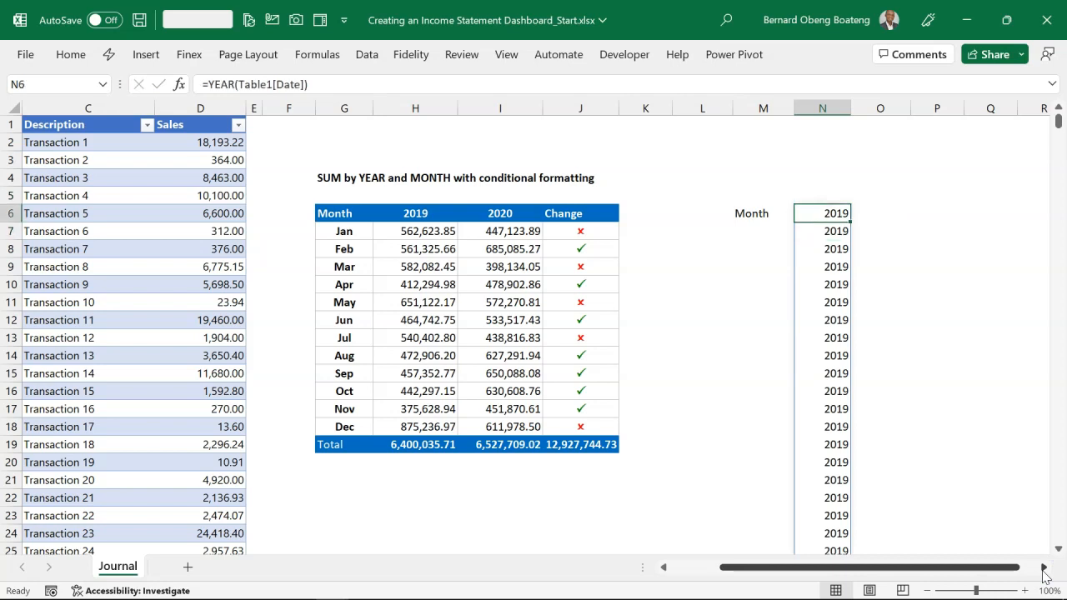
pyautogui.press('Down')
pyautogui.press('Down')
pyautogui.press('Down')
pyautogui.press('Down')
pyautogui.press('Down')
pyautogui.press('Down')
pyautogui.press('Down')
pyautogui.press('Down')
pyautogui.press('Down')
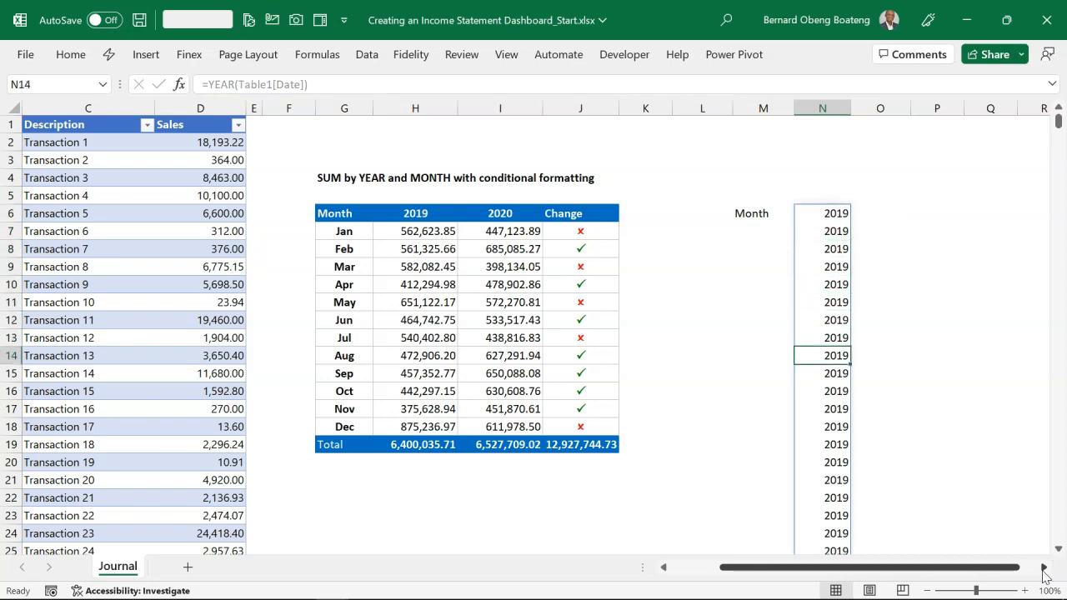
pyautogui.press('Up')
pyautogui.press('Up')
pyautogui.press('Up')
pyautogui.press('Up')
pyautogui.press('Up')
pyautogui.press('Up')
pyautogui.press('Up')
pyautogui.press('Up')
pyautogui.press('Up')
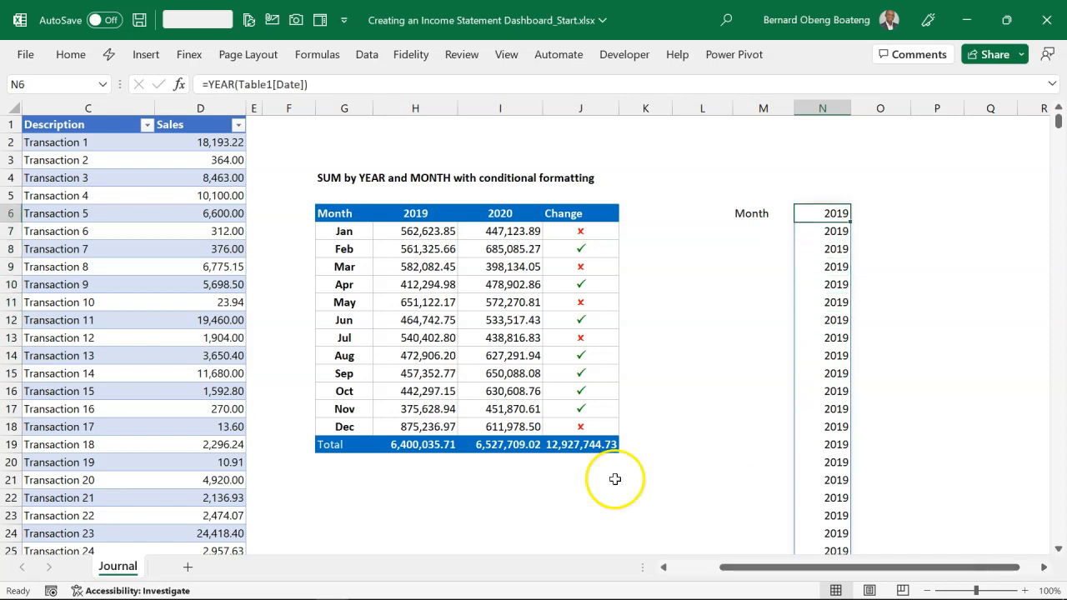
# Wrap the N6 formula in UNIQUE so it reads =UNIQUE(YEAR(Table1[Date]))
pyautogui.click(208, 85)
pyautogui.write('uni')
pyautogui.press('Down')
pyautogui.press('Down')
pyautogui.press('Tab')
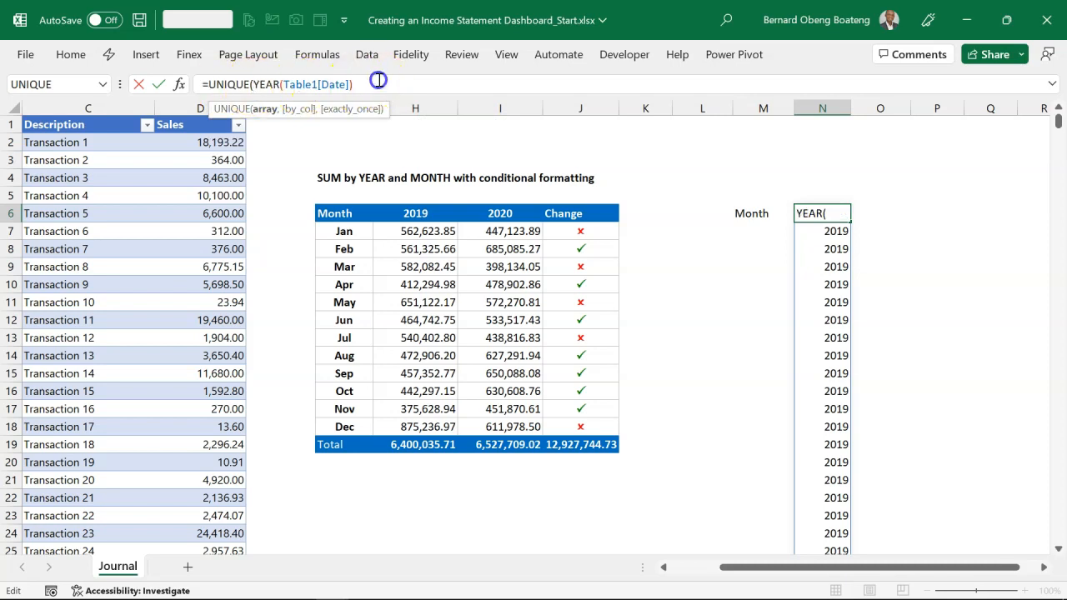
pyautogui.write(')')
pyautogui.press('Return')
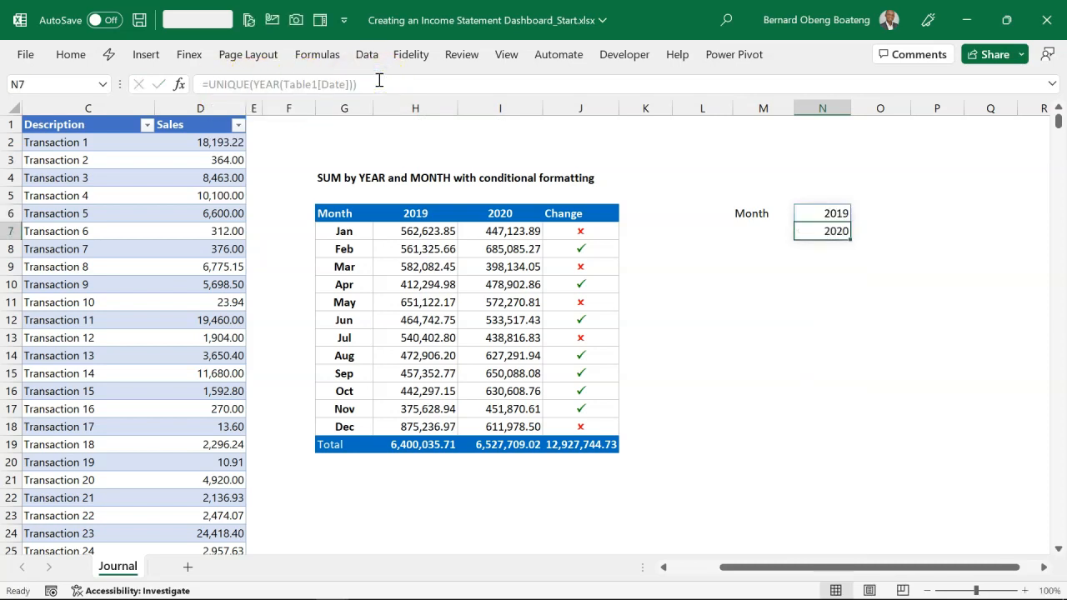
pyautogui.press('Down')
pyautogui.press('Up')
pyautogui.press('Up')
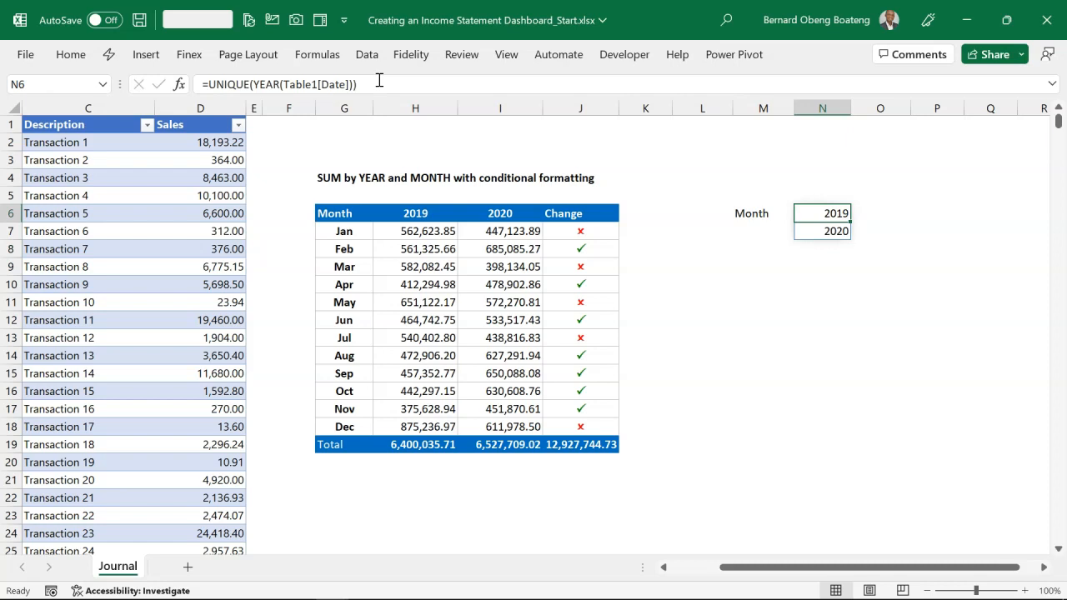
# Wrap the N6 formula in TRANSPOSE so it reads =TRANSPOSE(UNIQUE(YEAR(Table1[Date]))) and lays the years out across the row
pyautogui.click(211, 84)
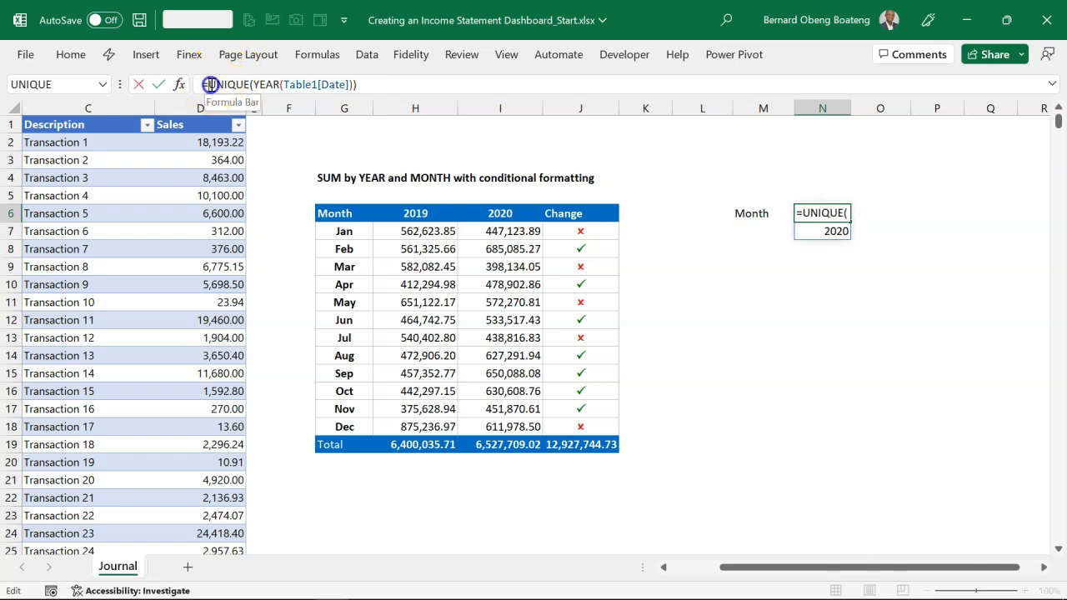
pyautogui.write('TRANSPOSE(')
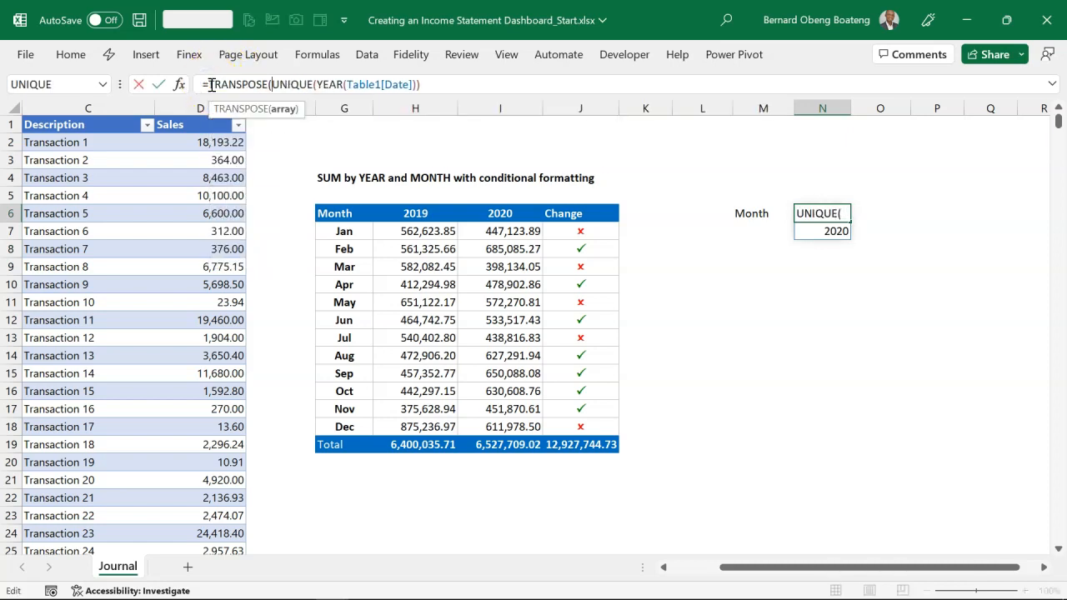
pyautogui.write(')')
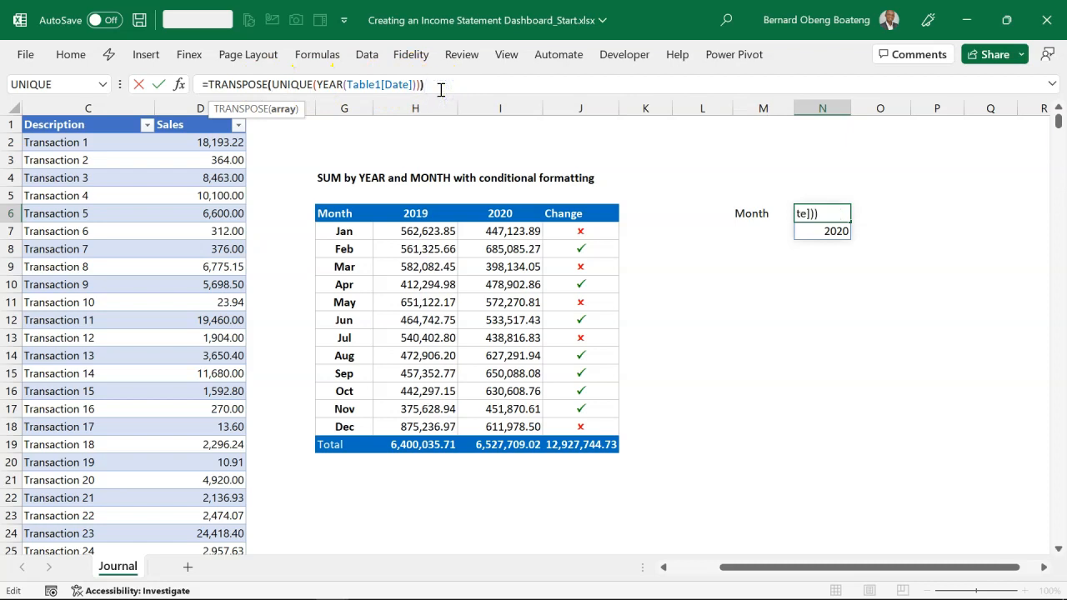
pyautogui.press('Return')
# Examine how the transposed year headings spill across the row from cell N6
pyautogui.press('Up')
pyautogui.press('Right')
pyautogui.press('Left')
pyautogui.press('Right')
pyautogui.press('Right')
pyautogui.press('Right')
pyautogui.press('Left')
pyautogui.press('Left')
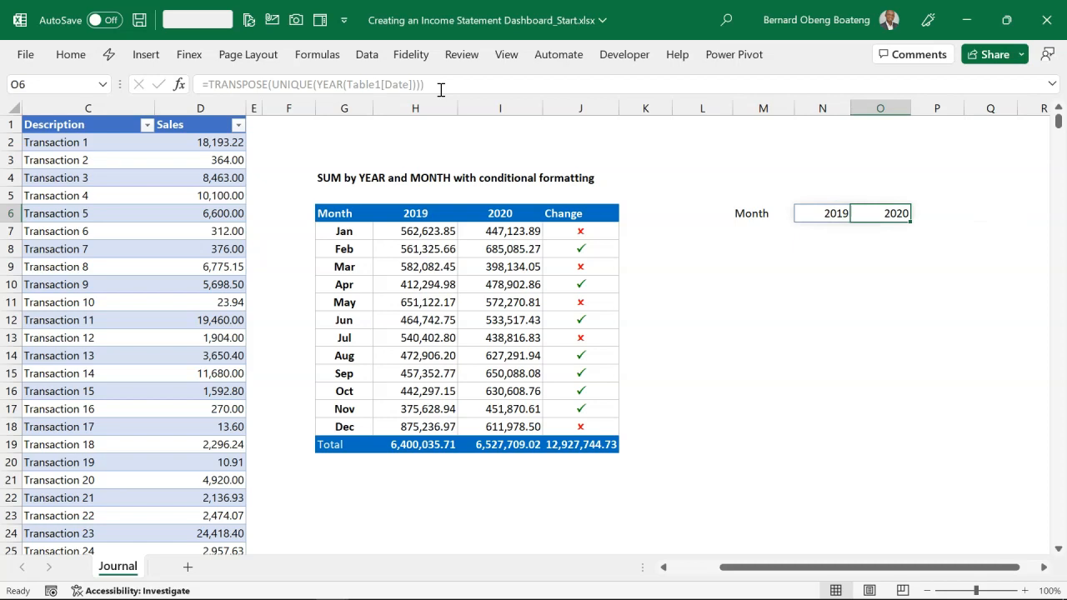
pyautogui.press('Left')
pyautogui.press('Right')
pyautogui.press('Left')
pyautogui.press('Left')
pyautogui.press('Down')
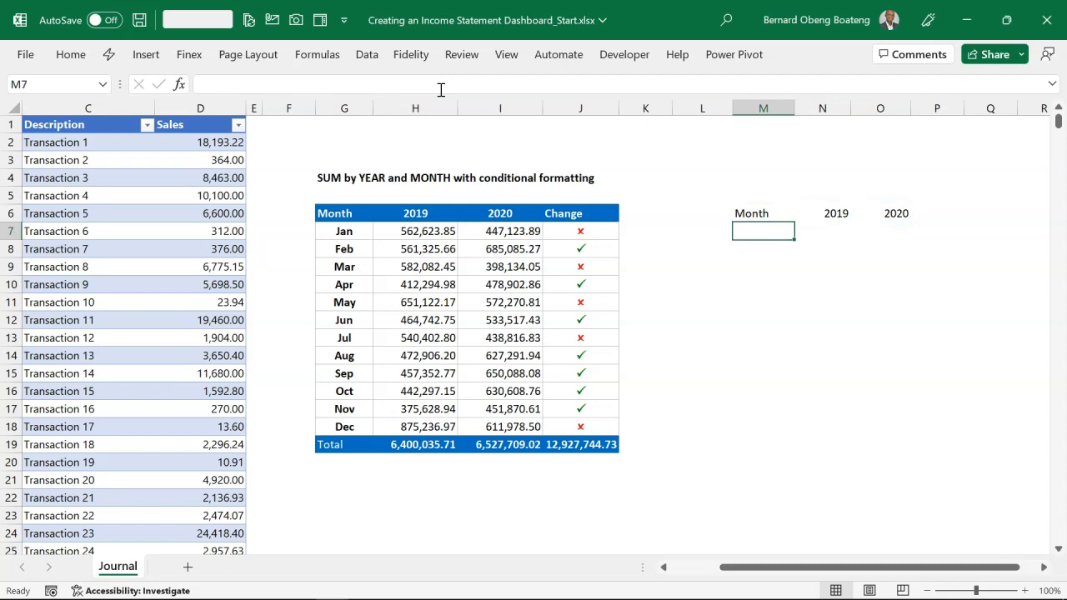
# Enter the heading Change in cell P6, after the year headings
pyautogui.press('Up')
pyautogui.press('Right')
pyautogui.press('Right')
pyautogui.press('Right')
pyautogui.write('Change')
pyautogui.press('Return')
pyautogui.press('Up')
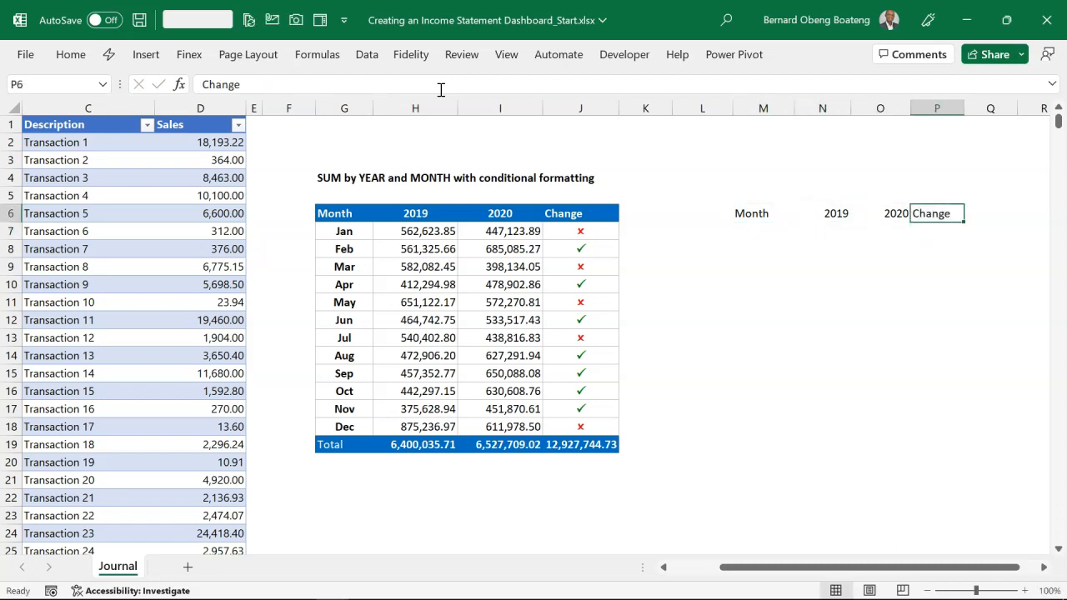
pyautogui.press('Left')
pyautogui.press('Left')
pyautogui.press('Left')
pyautogui.press('Down')
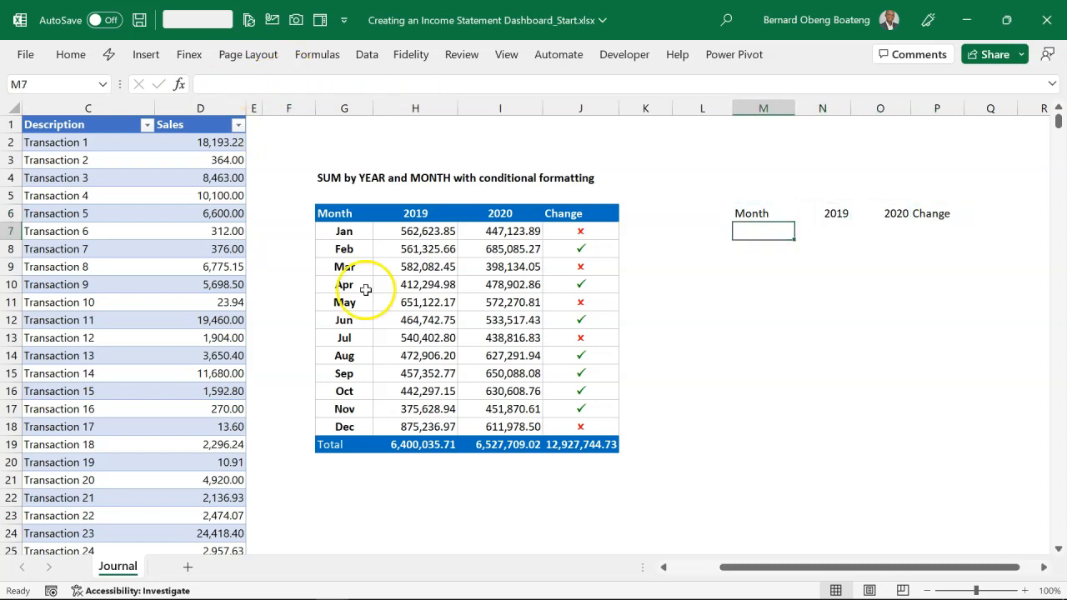
pyautogui.click(696, 238)
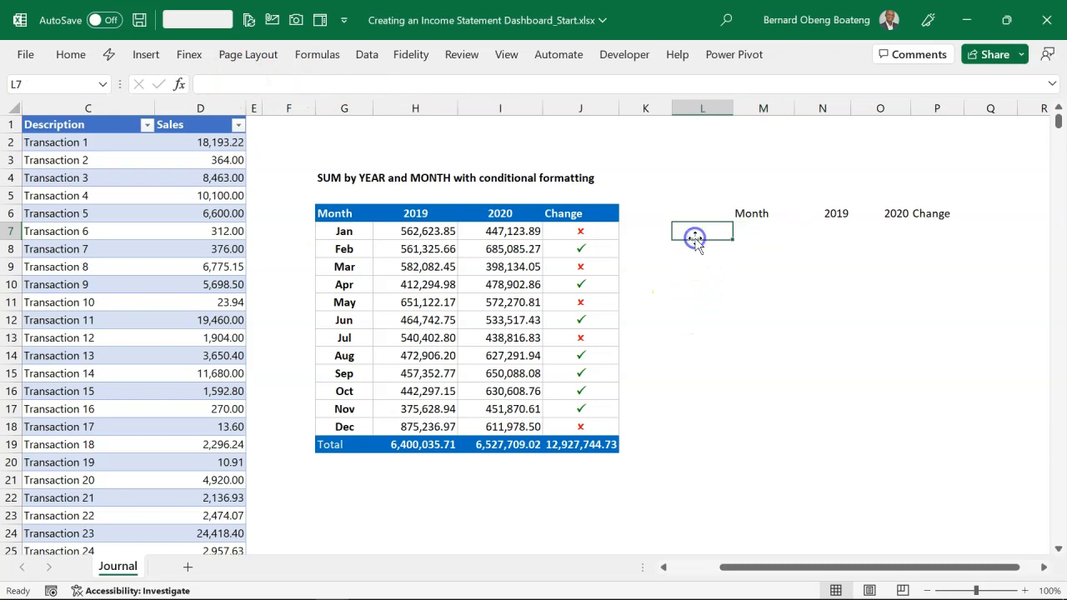
pyautogui.write('1')
pyautogui.press('Return')
pyautogui.write('2')
pyautogui.press('Return')
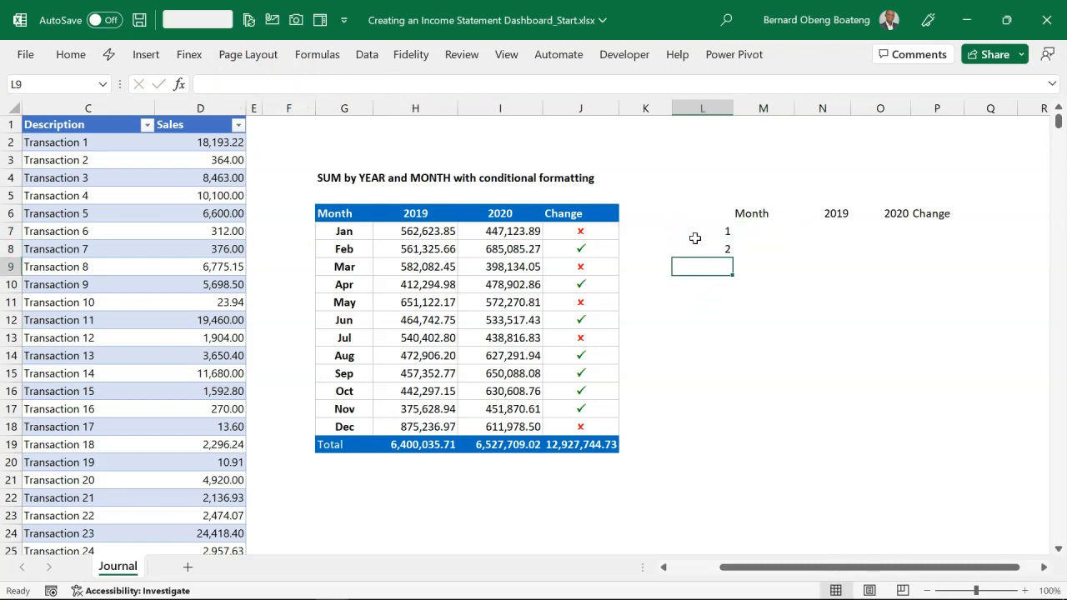
pyautogui.click(695, 238)
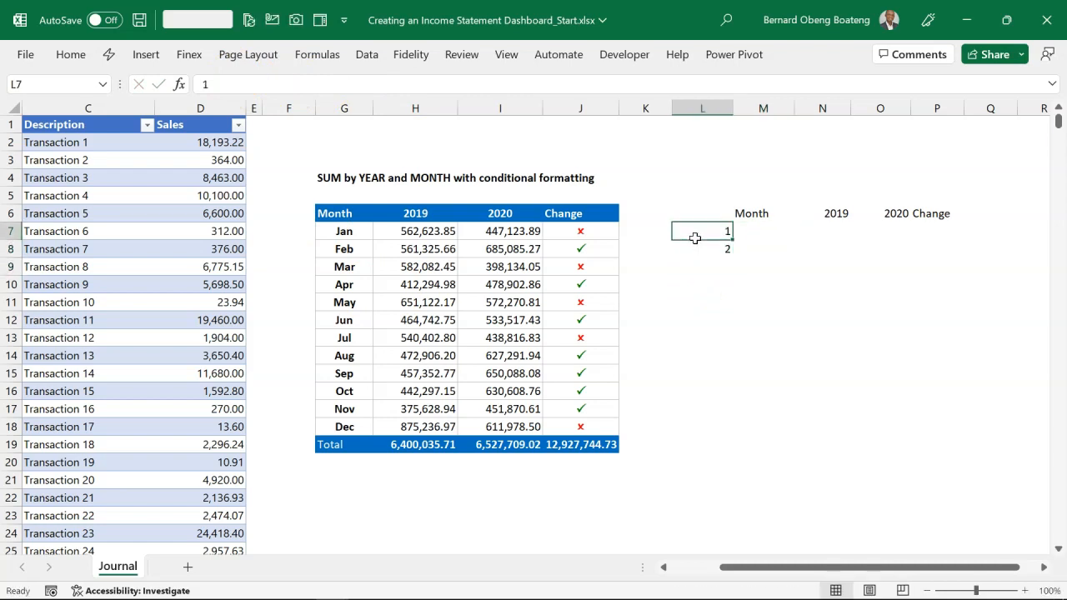
pyautogui.hotkey('shift', 'Down')
pyautogui.press('Delete')
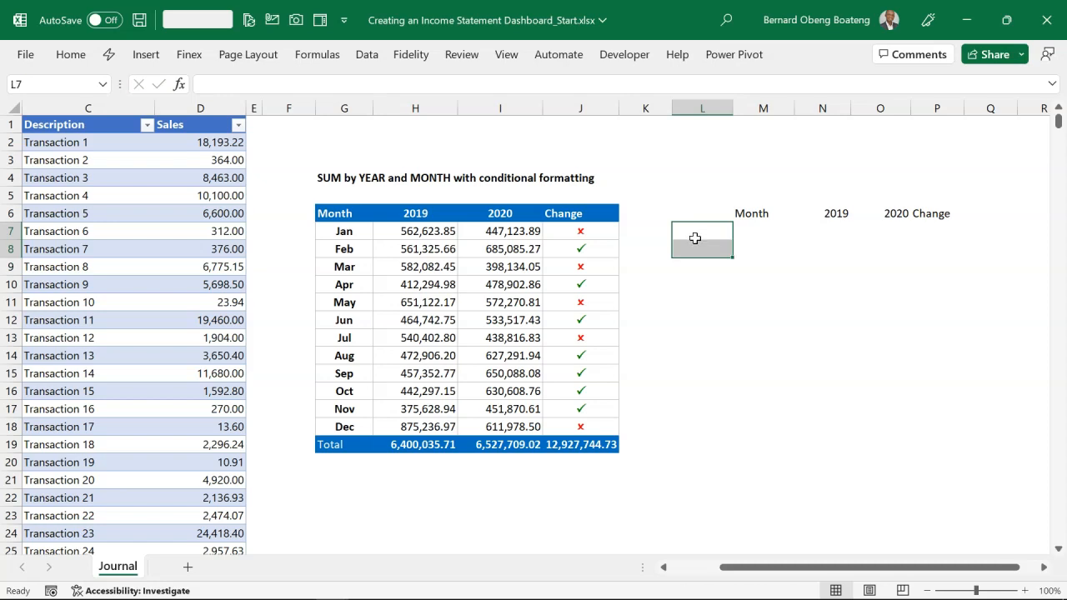
pyautogui.press('Right')
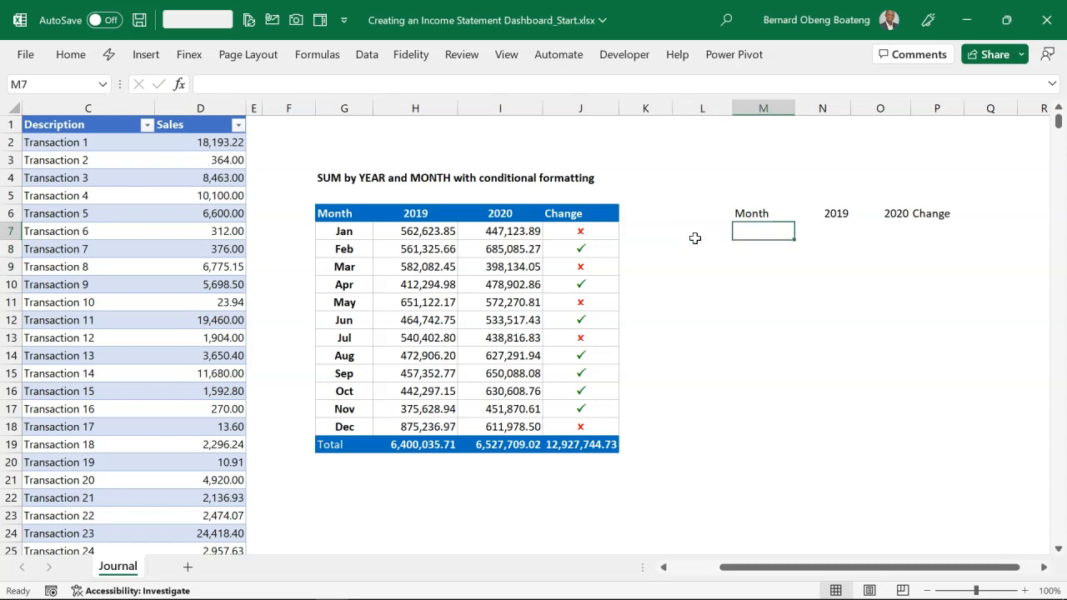
pyautogui.hotkey('shift', 'Down')
pyautogui.hotkey('shift', 'Down')
pyautogui.hotkey('shift', 'Down')
pyautogui.hotkey('shift', 'Down')
pyautogui.hotkey('shift', 'Down')
pyautogui.hotkey('shift', 'Down')
pyautogui.hotkey('shift', 'Down')
pyautogui.hotkey('shift', 'Down')
pyautogui.hotkey('shift', 'Down')
pyautogui.hotkey('shift', 'Down')
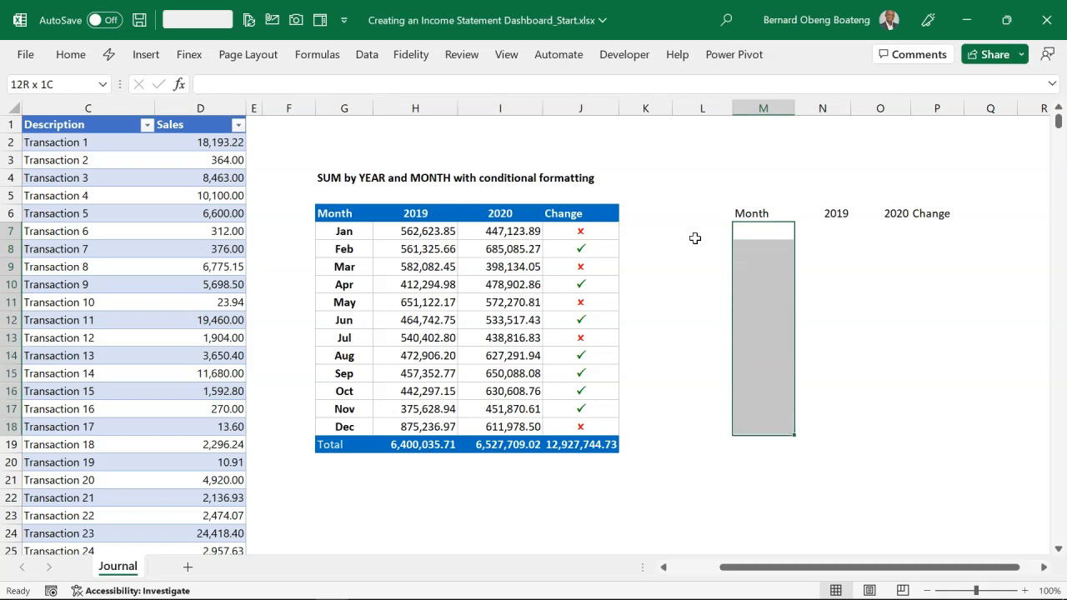
pyautogui.click(834, 216)
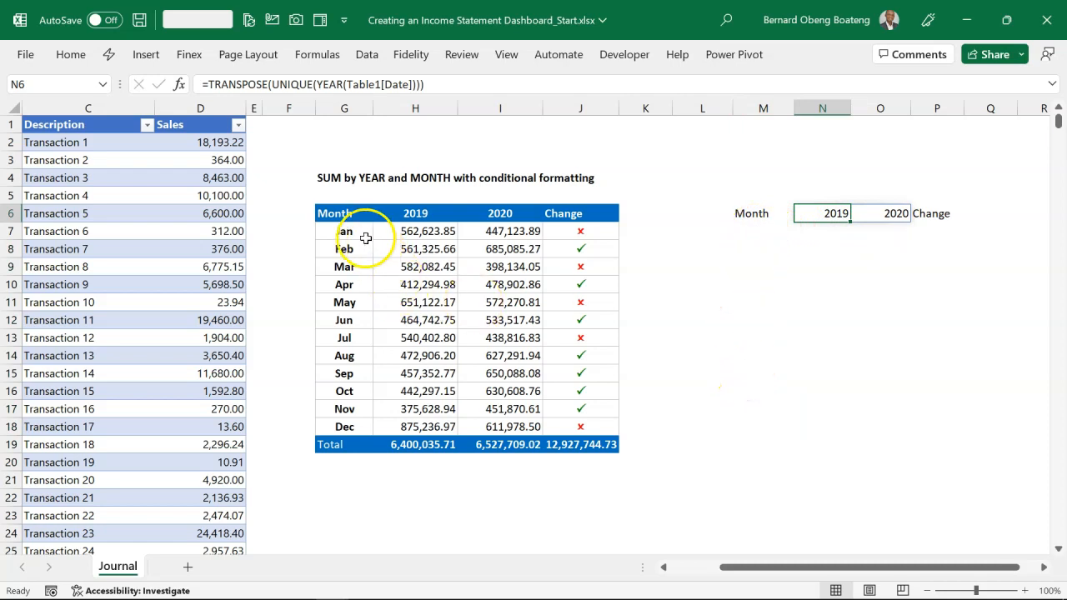
# Write the formula =DATE(N6,ROWS(L$7:L7),1) in cell M7, under the Month heading
pyautogui.click(756, 231)
pyautogui.write('=dat')
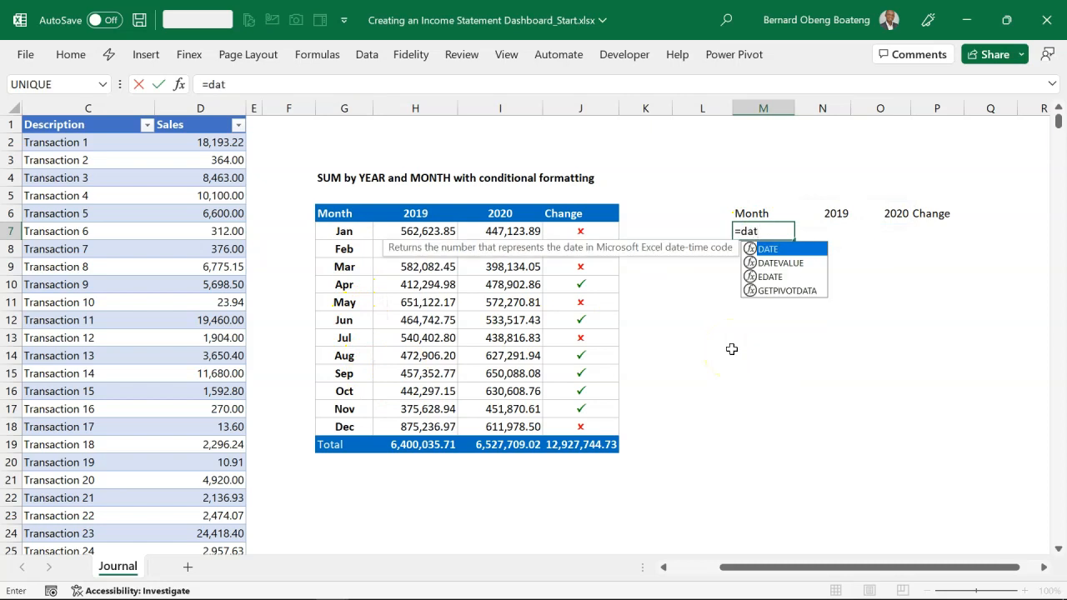
pyautogui.press('Tab')
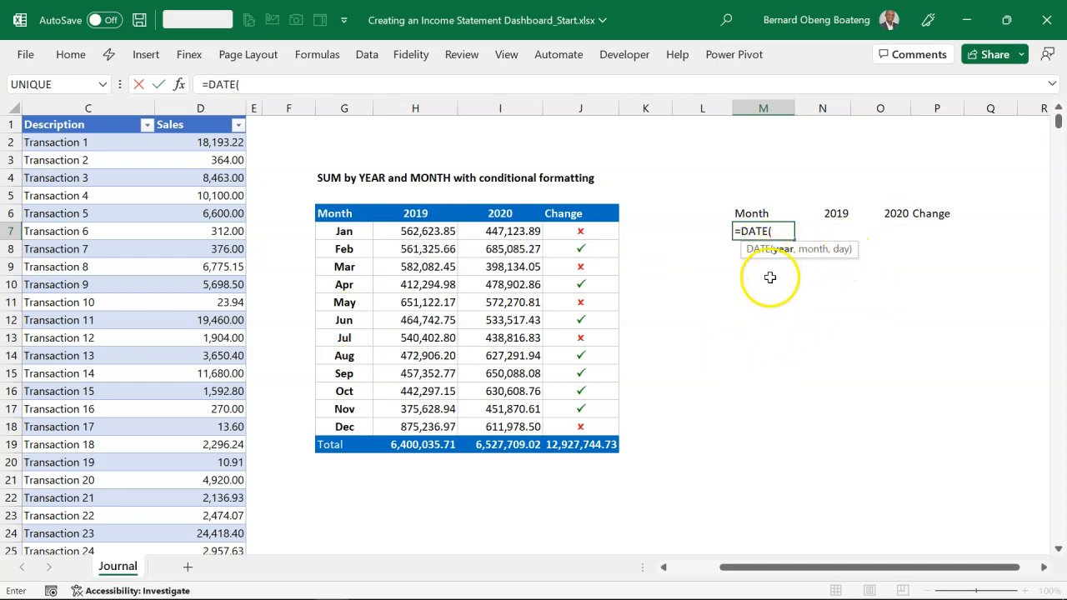
pyautogui.click(824, 218)
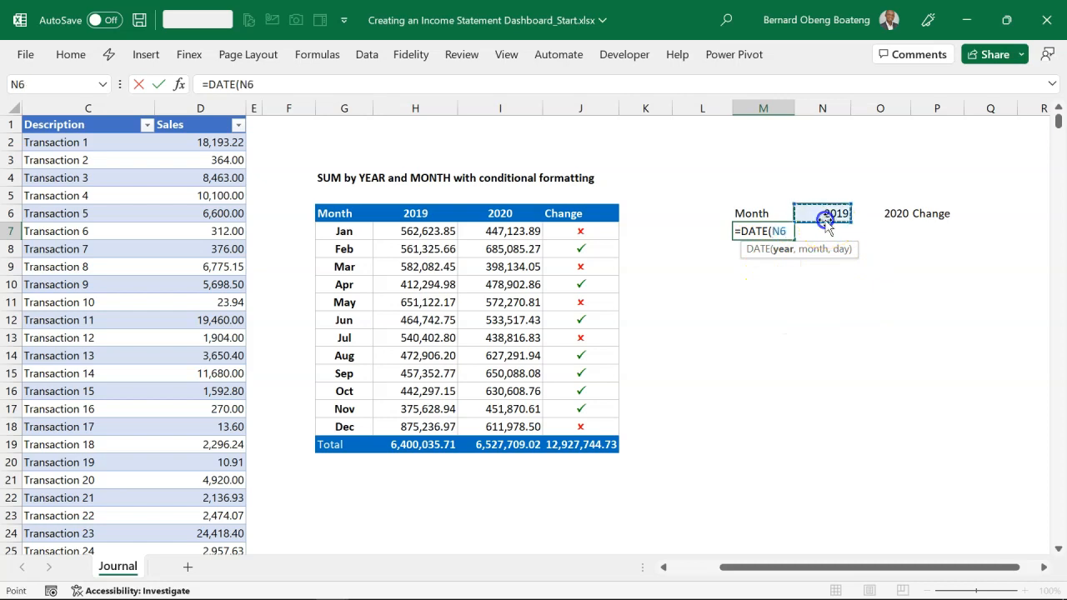
pyautogui.write(',')
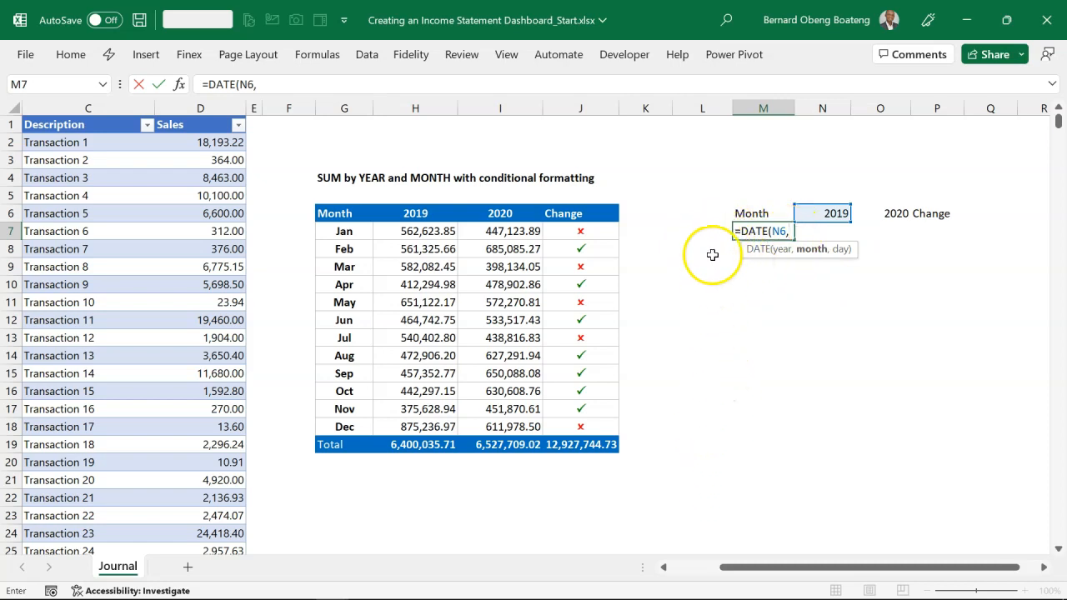
pyautogui.write('row')
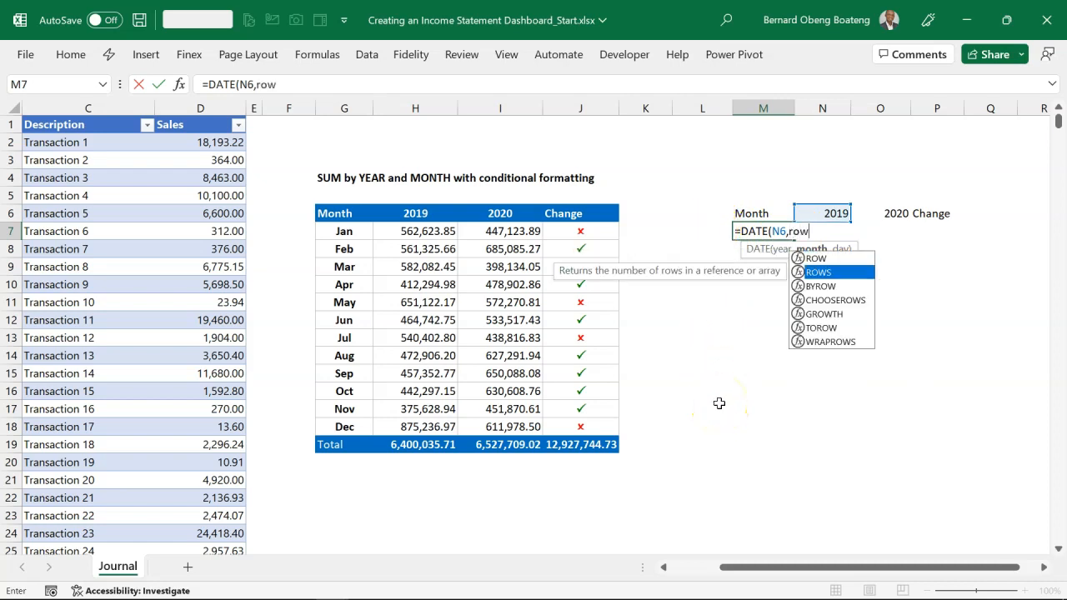
pyautogui.press('Tab')
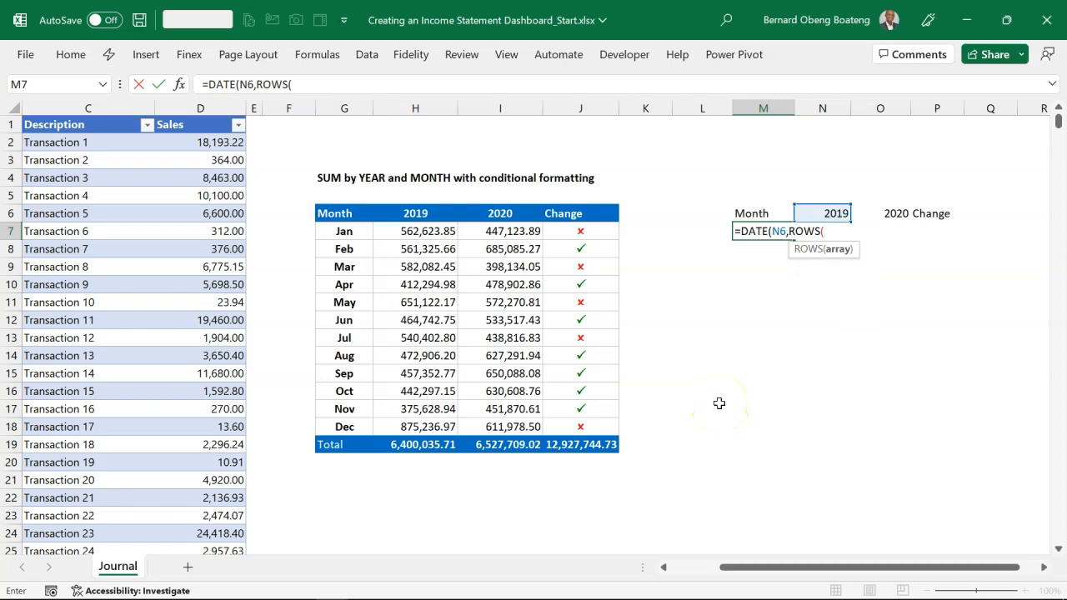
pyautogui.press('Left')
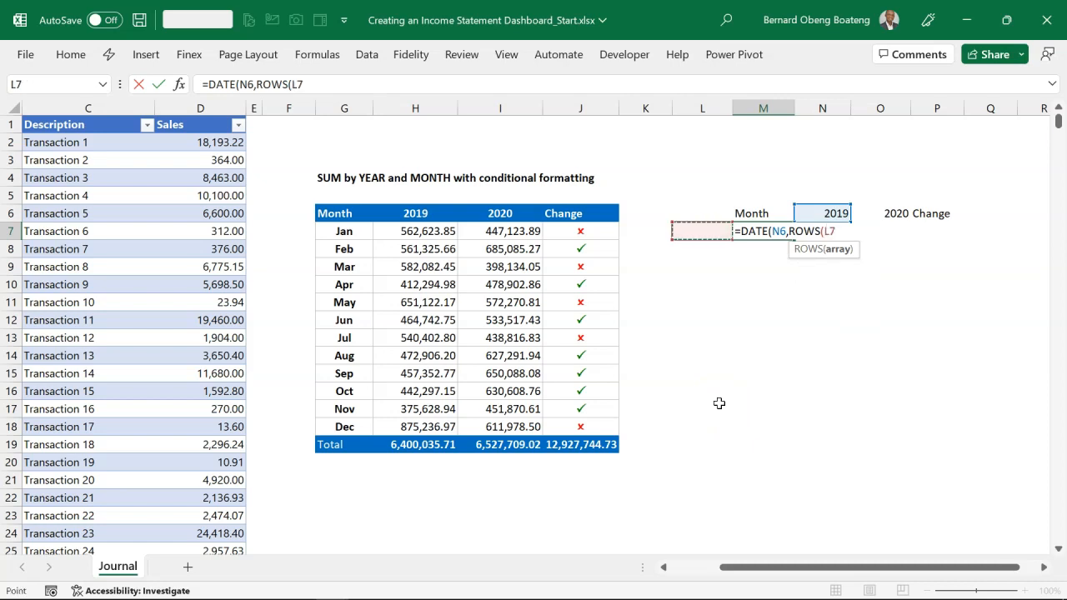
pyautogui.press('F8')
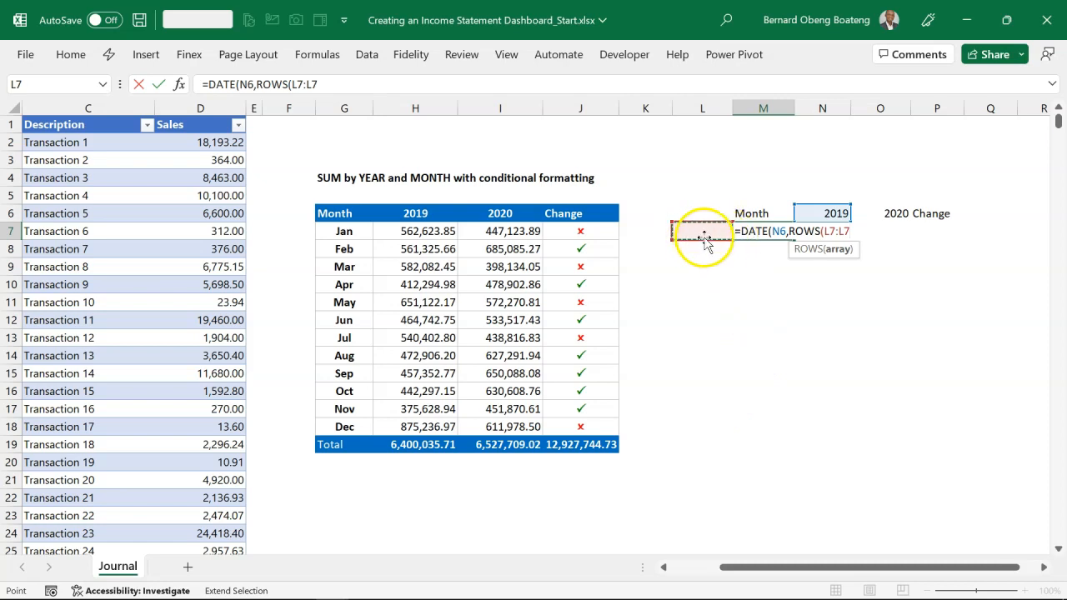
pyautogui.click(828, 235)
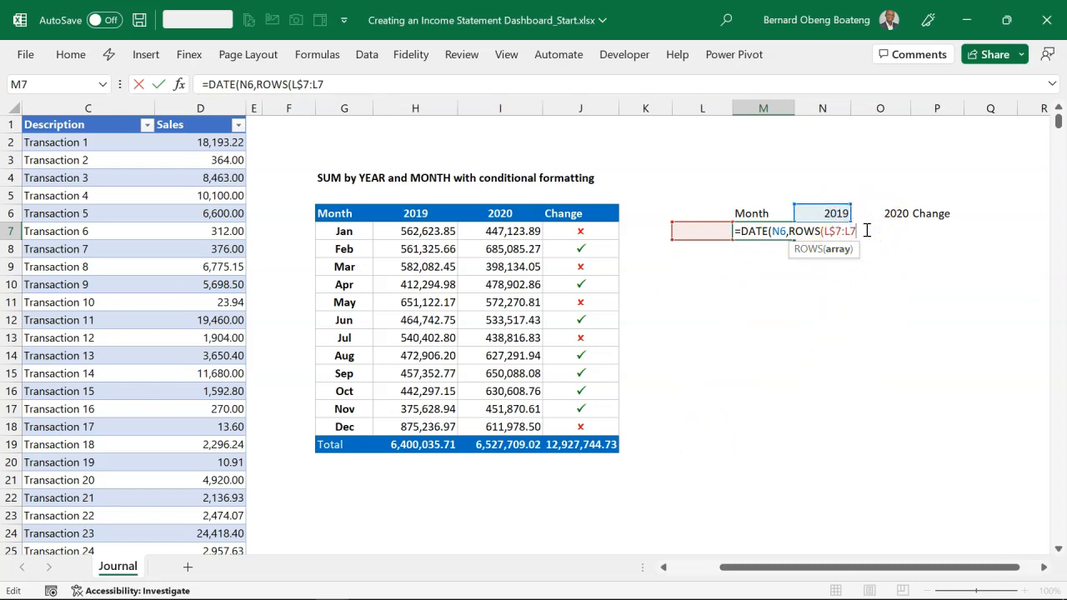
pyautogui.write('),1')
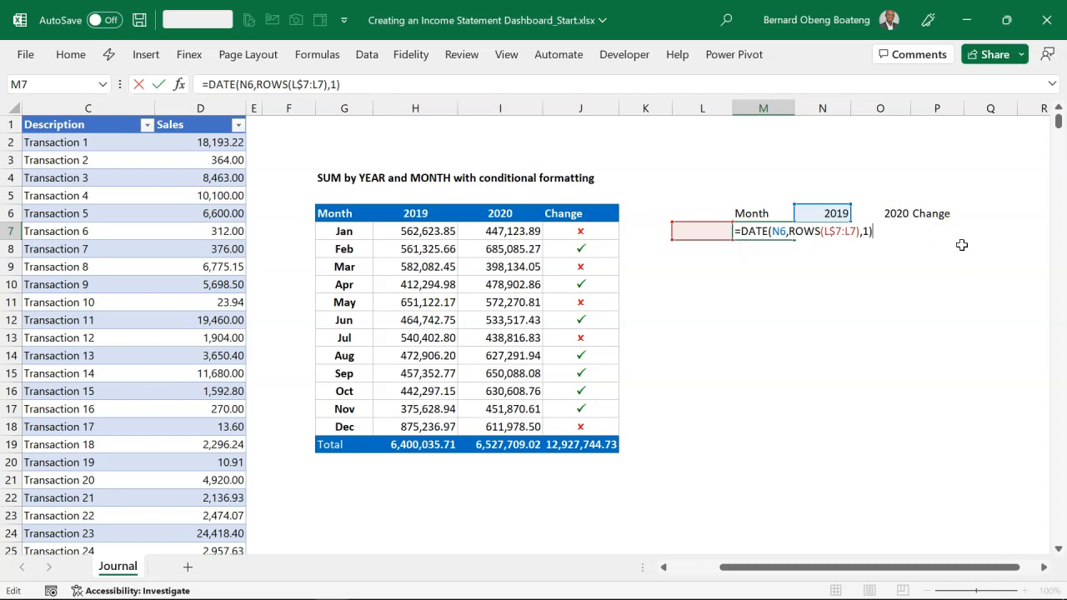
# Make the year reference in the M7 formula absolute so it reads =DATE($N$6,ROWS(L$7:L7),1), and commit it
pyautogui.click(778, 232)
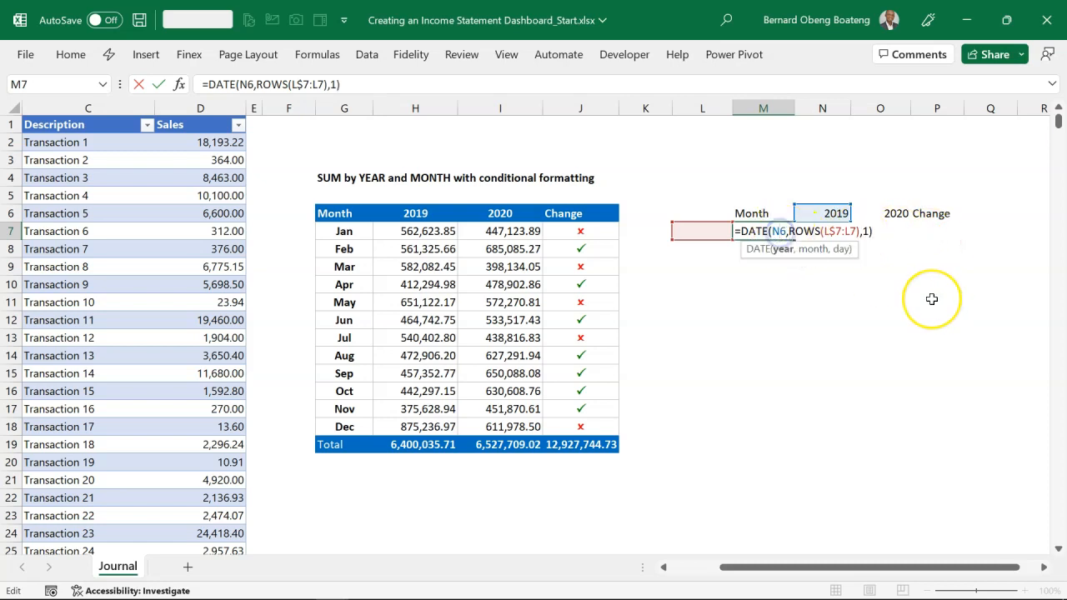
pyautogui.press('F4')
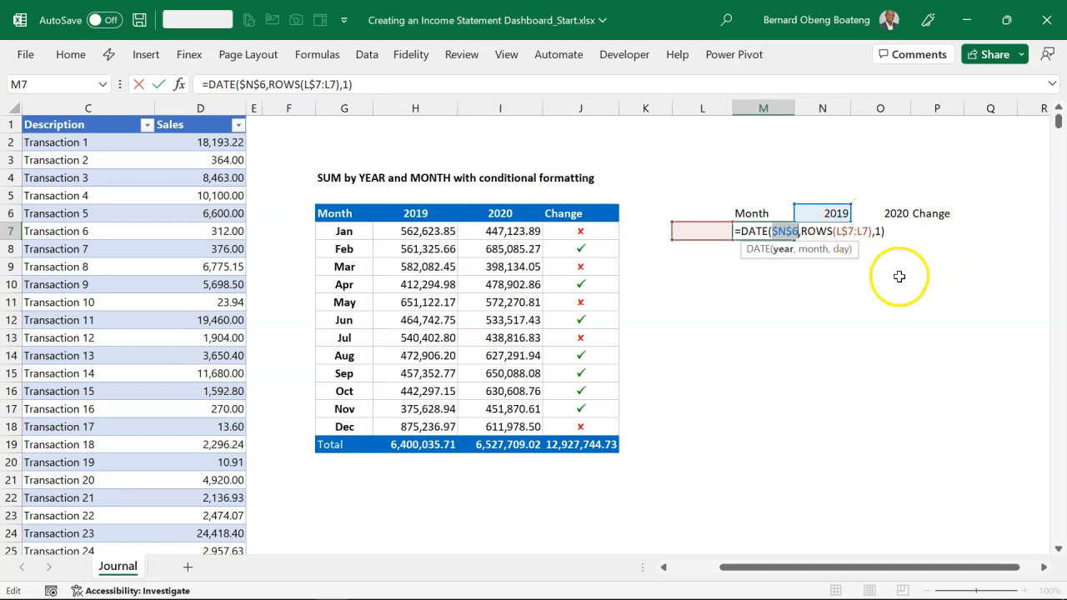
pyautogui.press('Return')
pyautogui.press('Up')
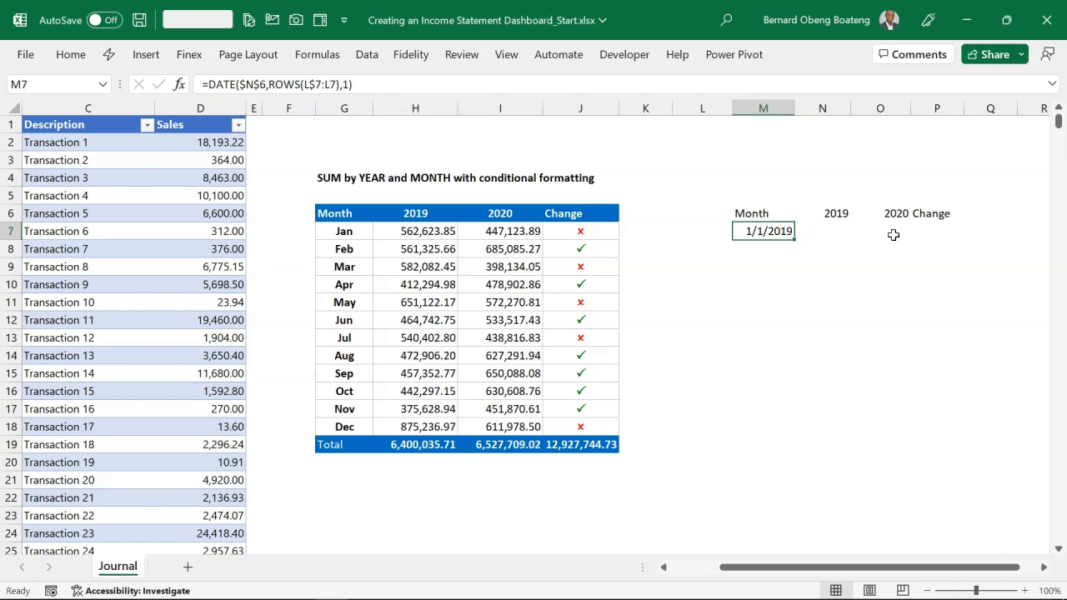
# Fill the DATE formula from M7 down through M18 to cover all twelve months
pyautogui.hotkey('shift', 'Down')
pyautogui.hotkey('shift', 'Down')
pyautogui.hotkey('shift', 'Down')
pyautogui.hotkey('shift', 'Down')
pyautogui.hotkey('shift', 'Down')
pyautogui.hotkey('shift', 'Down')
pyautogui.hotkey('shift', 'Down')
pyautogui.hotkey('shift', 'Down')
pyautogui.hotkey('shift', 'Down')
pyautogui.hotkey('shift', 'Down')
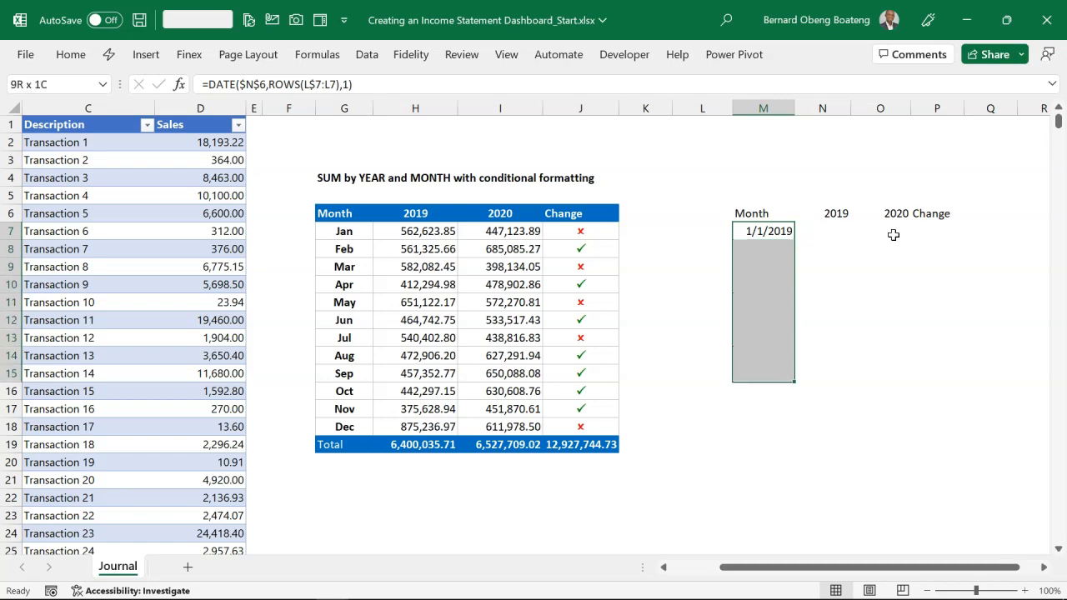
pyautogui.hotkey('shift', 'Down')
pyautogui.hotkey('ctrl', 'd')
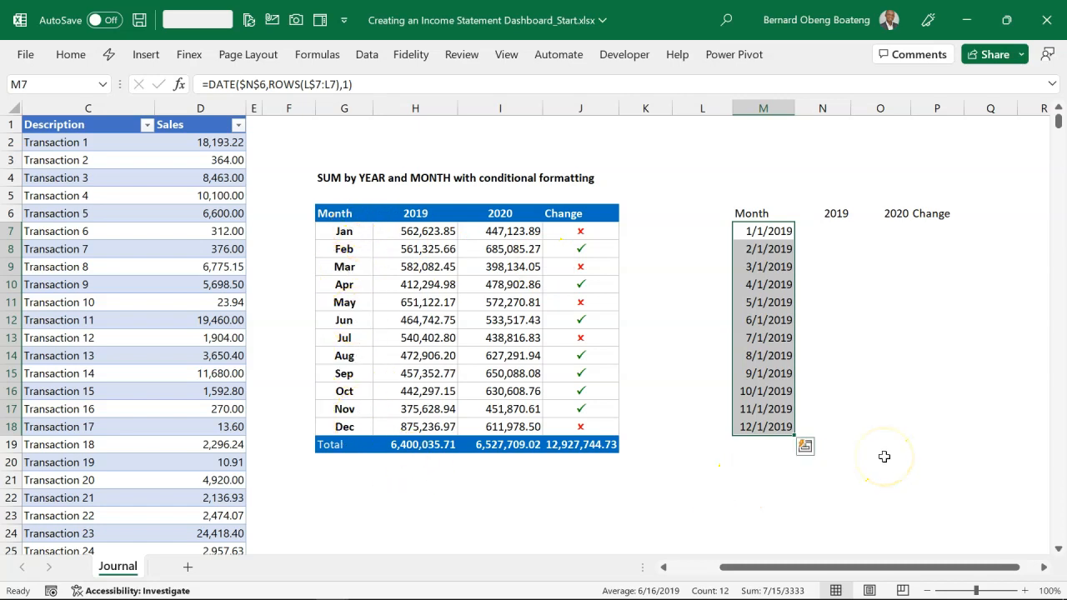
# Apply the custom number format mmm to the dates in M7:M18 so they display as short month names
pyautogui.hotkey('ctrl', '1')
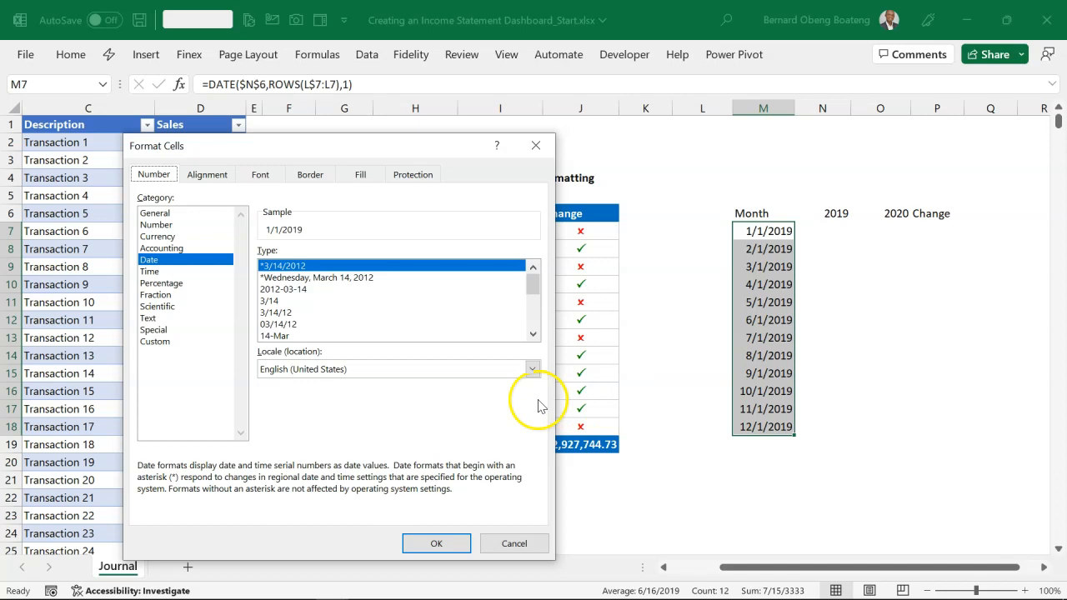
pyautogui.click(163, 342)
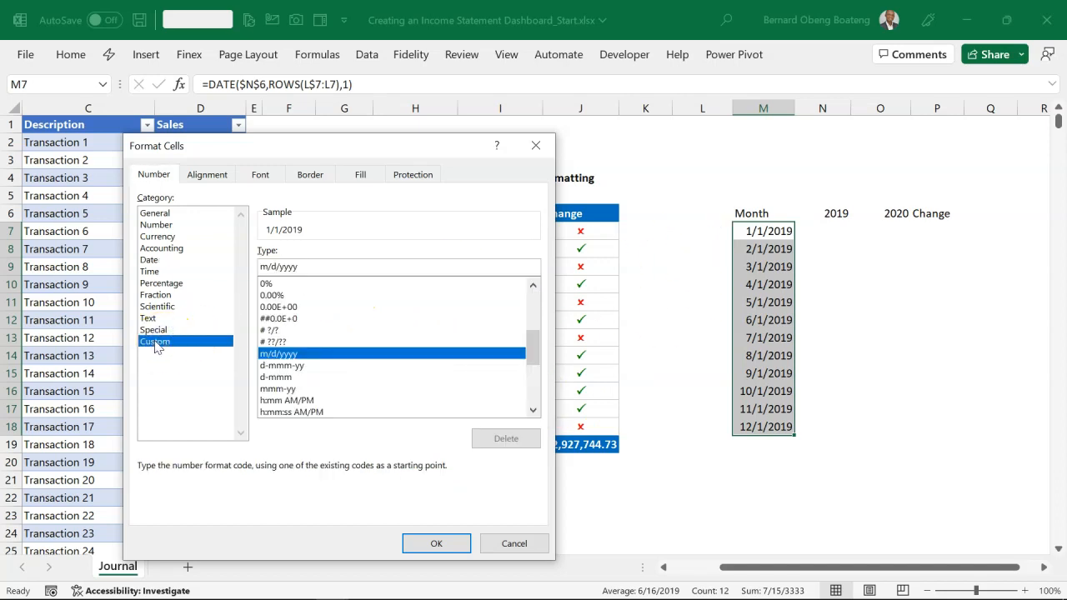
pyautogui.moveTo(330, 267); pyautogui.dragTo(228, 266)
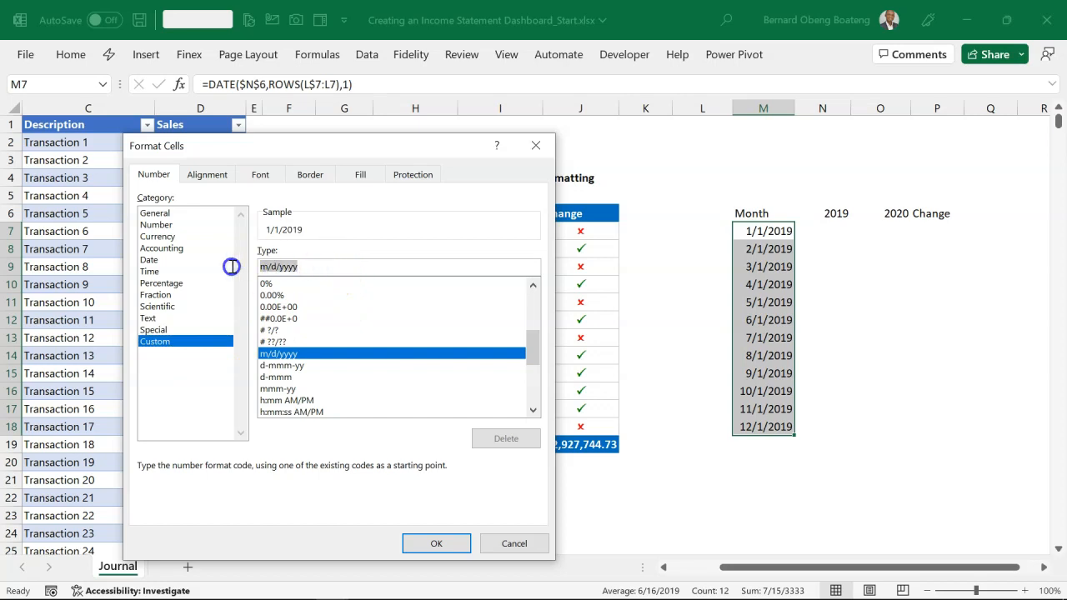
pyautogui.write('mmm')
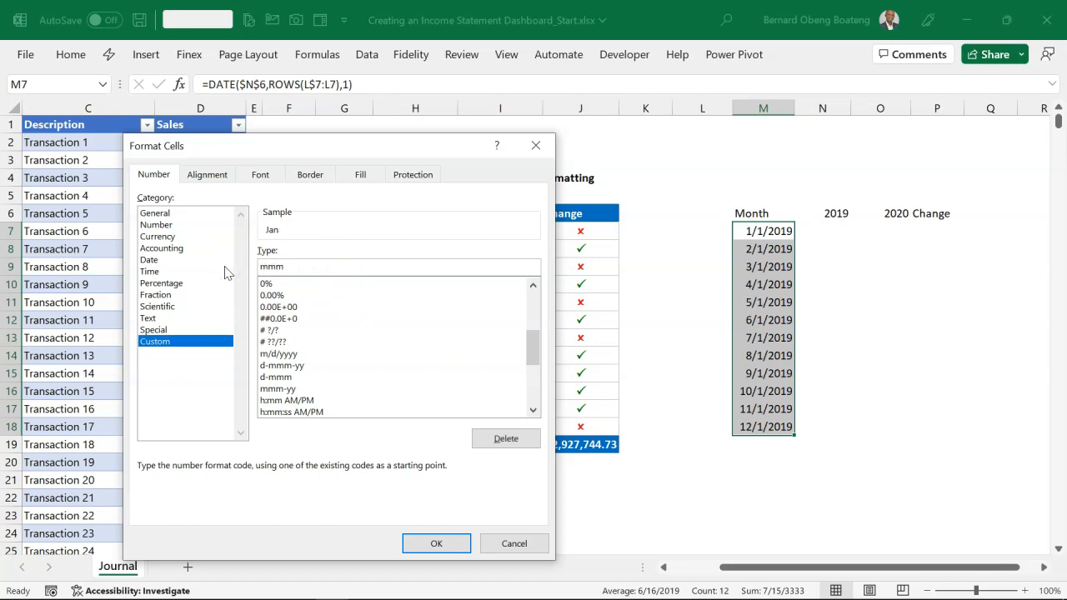
pyautogui.click(421, 543)
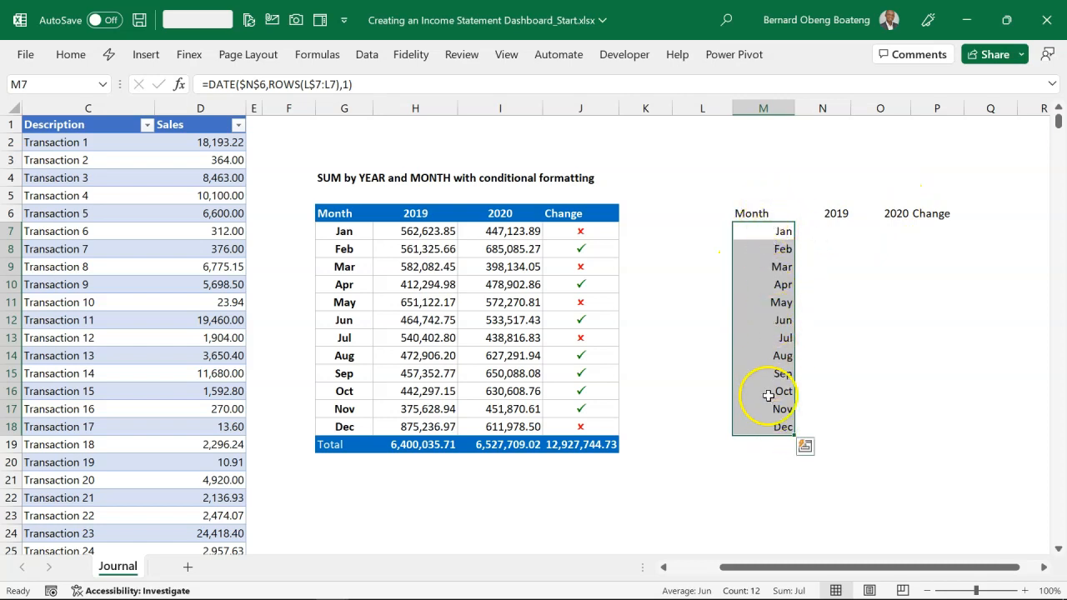
# Enter the check formula =MONTH(M7) in cell L7, beside the first month
pyautogui.click(710, 234)
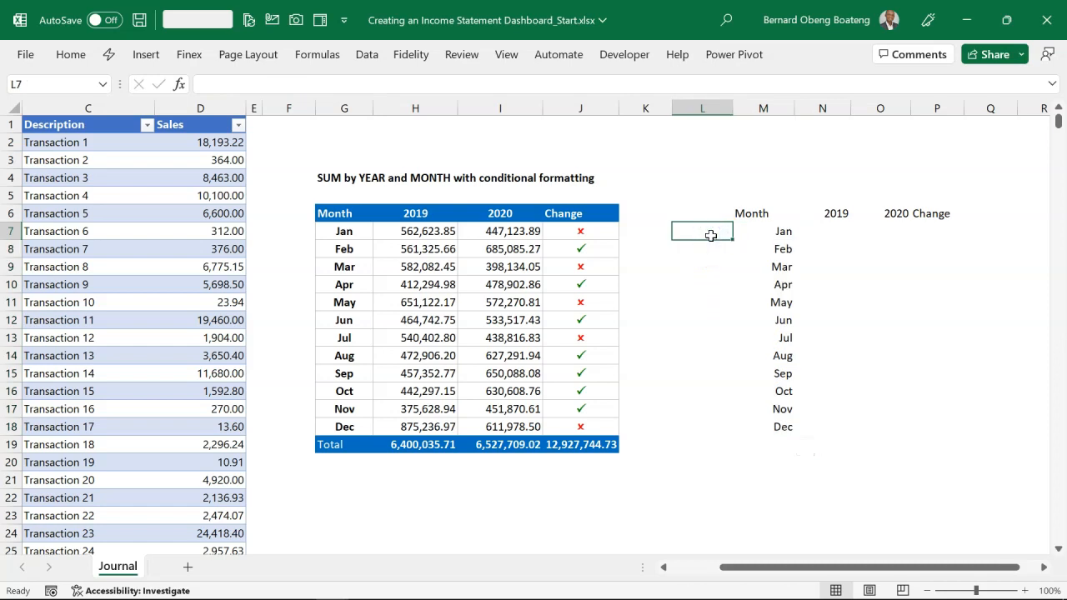
pyautogui.write('=mon')
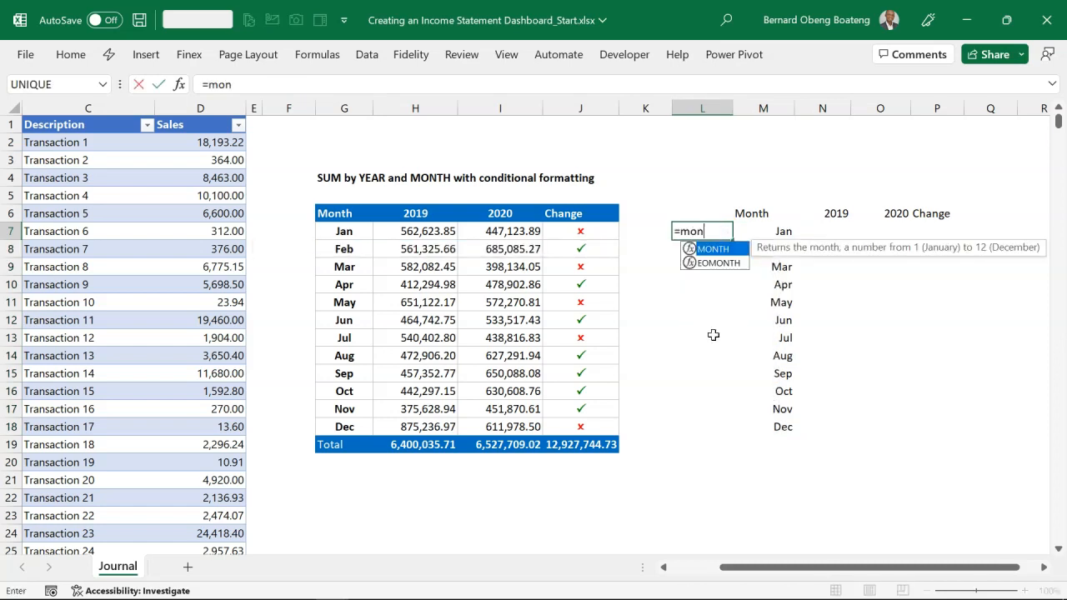
pyautogui.press('Tab')
pyautogui.press('Right')
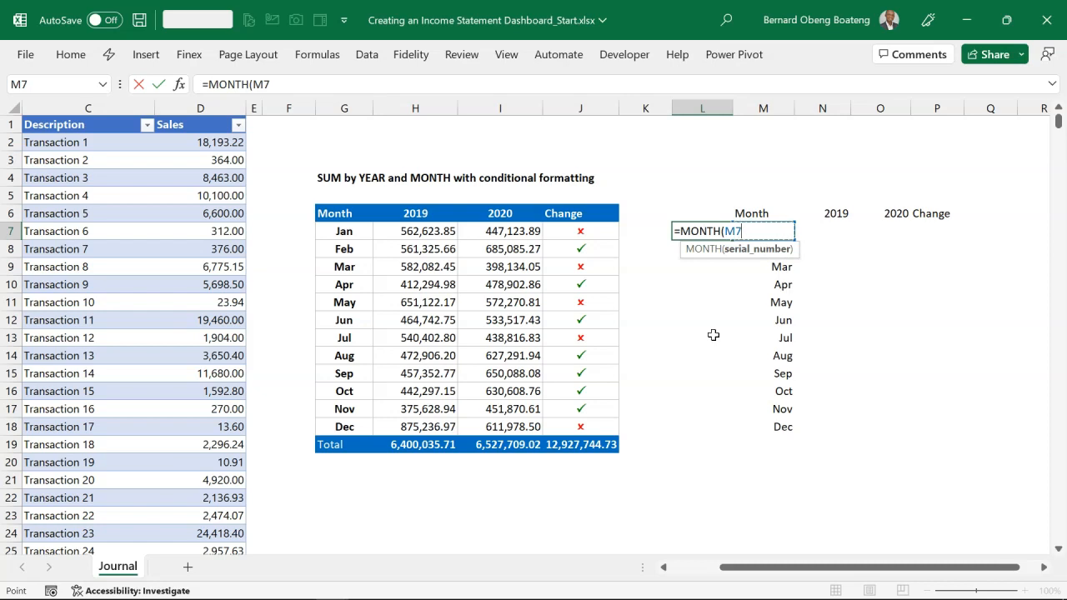
pyautogui.press('Return')
# Fill the MONTH check formula down through L18 and clear the check cells L7:L18
pyautogui.press('Up')
pyautogui.hotkey('shift', 'Down')
pyautogui.hotkey('shift', 'Down')
pyautogui.hotkey('shift', 'Down')
pyautogui.hotkey('shift', 'Down')
pyautogui.hotkey('shift', 'Down')
pyautogui.hotkey('shift', 'Down')
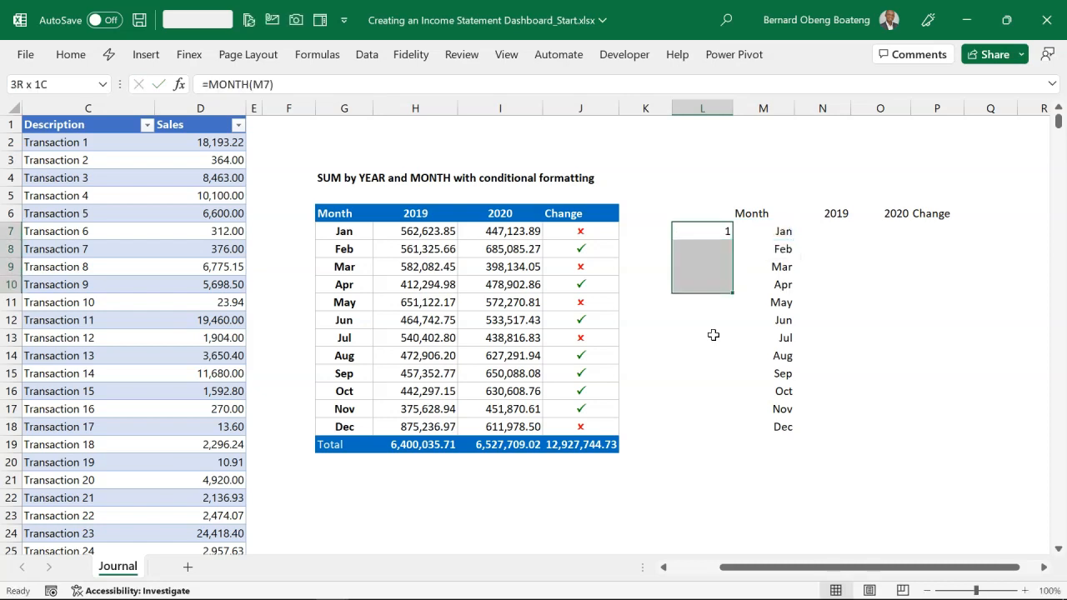
pyautogui.hotkey('shift', 'Down')
pyautogui.hotkey('shift', 'Down')
pyautogui.hotkey('shift', 'Down')
pyautogui.hotkey('shift', 'Down')
pyautogui.hotkey('shift', 'Down')
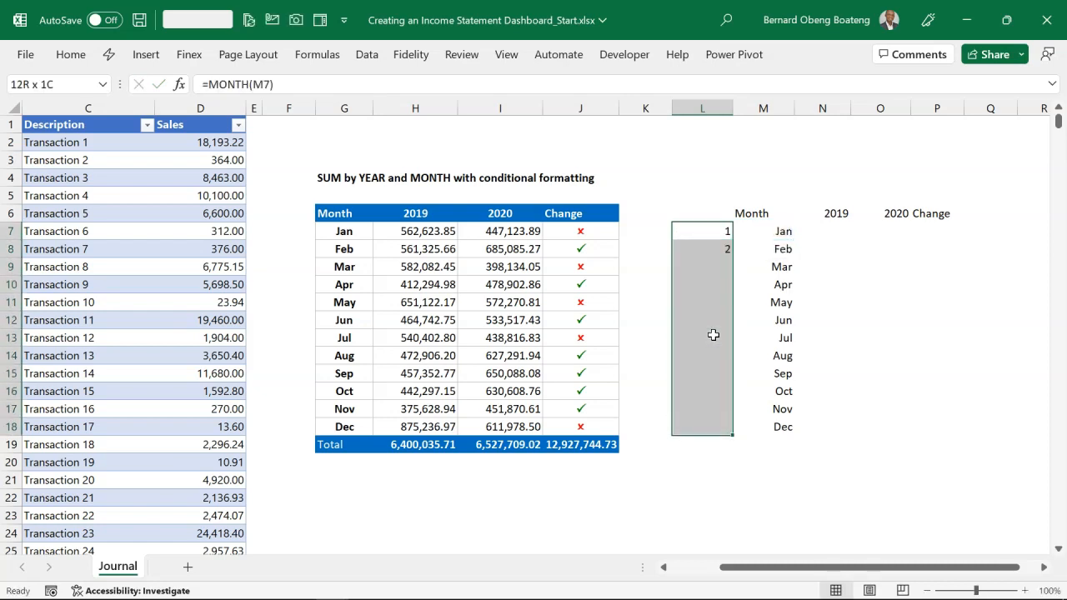
pyautogui.hotkey('ctrl', 'd')
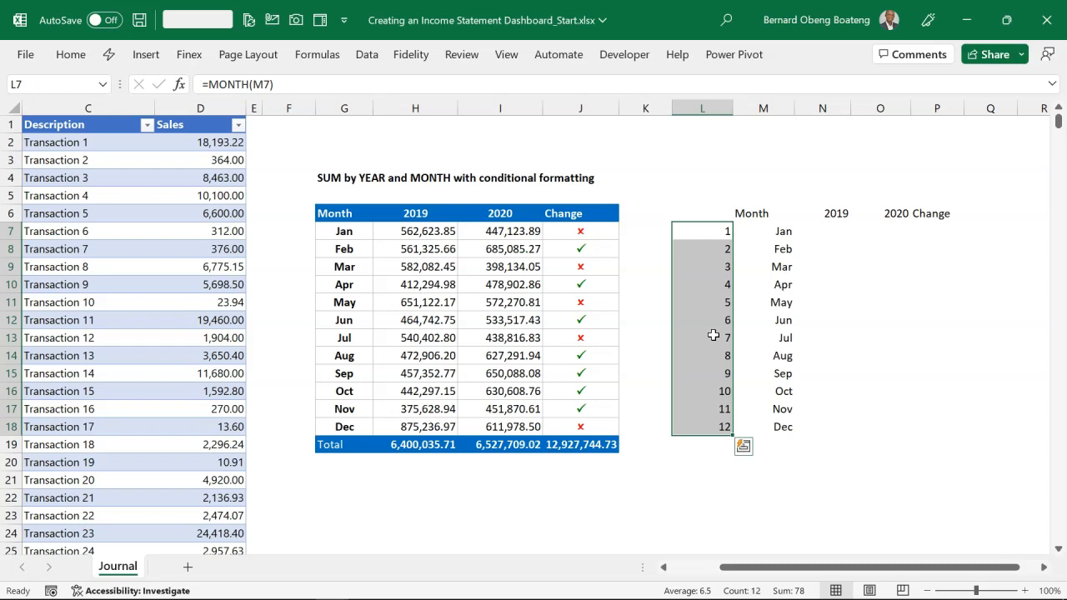
pyautogui.press('Delete')
# Apply all borders to the summary range M6:P18
pyautogui.press('Right')
pyautogui.press('Up')
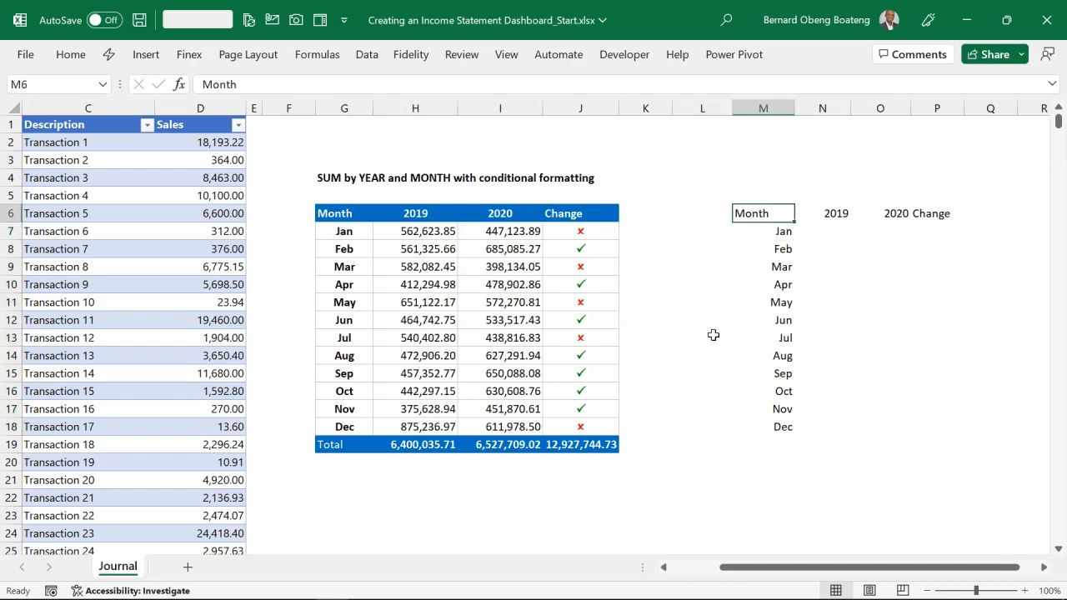
pyautogui.hotkey('shift', 'Right')
pyautogui.hotkey('shift', 'Right')
pyautogui.hotkey('shift', 'Right')
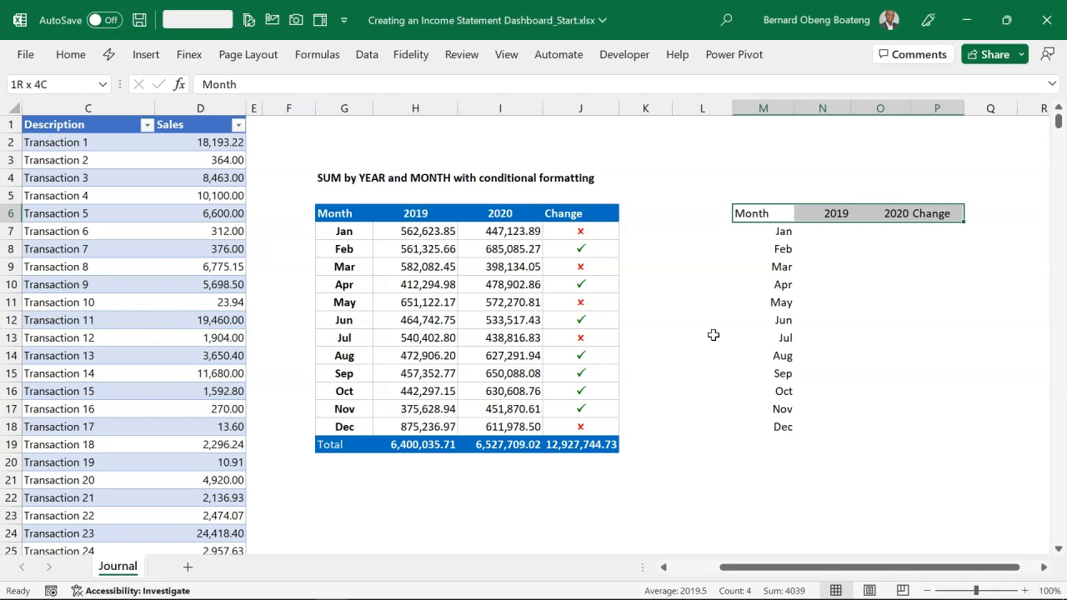
pyautogui.hotkey('shift', 'Down')
pyautogui.hotkey('shift', 'Down')
pyautogui.hotkey('shift', 'Down')
pyautogui.hotkey('shift', 'Down')
pyautogui.hotkey('shift', 'Down')
pyautogui.hotkey('shift', 'Down')
pyautogui.hotkey('shift', 'Down')
pyautogui.hotkey('shift', 'Down')
pyautogui.hotkey('shift', 'Down')
pyautogui.hotkey('shift', 'Down')
pyautogui.hotkey('shift', 'Down')
pyautogui.hotkey('shift', 'Down')
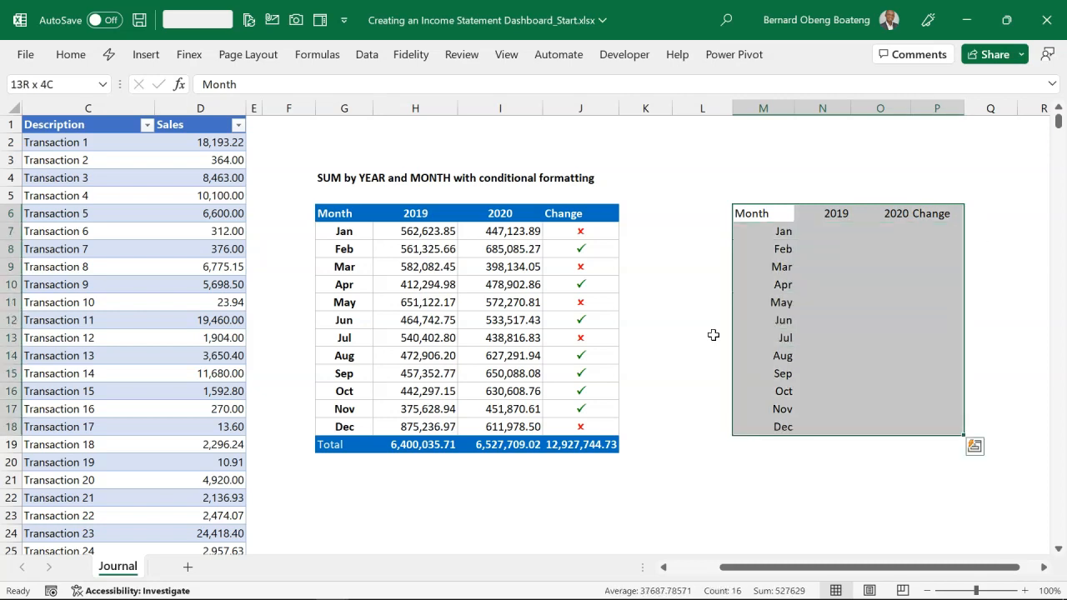
pyautogui.press('alt')
pyautogui.press('h')
pyautogui.press('b')
pyautogui.press('a')
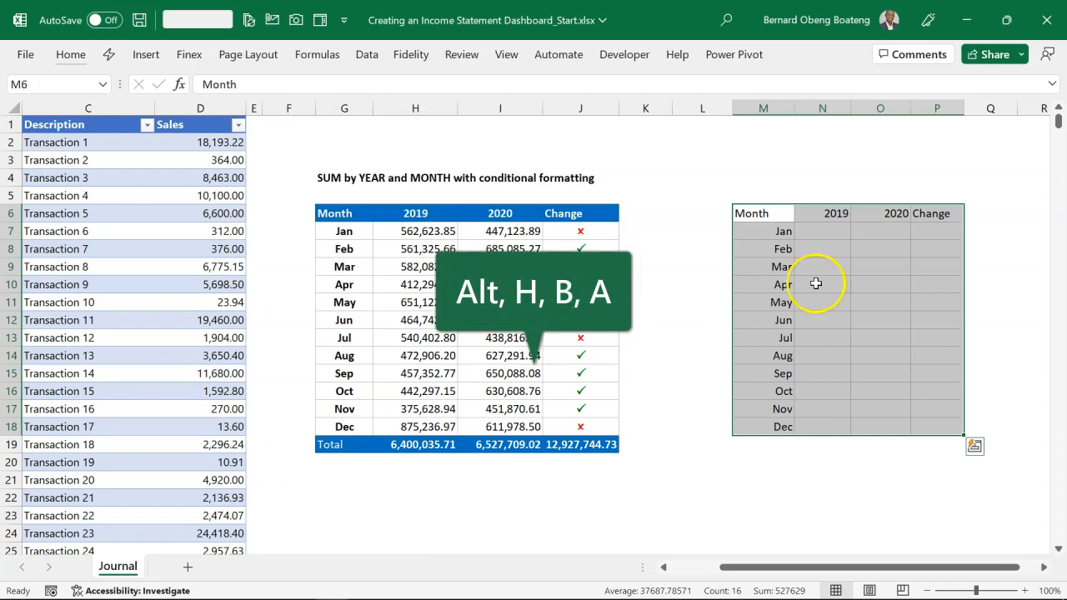
# Widen the summary columns M to P and narrow column L into a slim spacer
pyautogui.moveTo(966, 114); pyautogui.dragTo(986, 116)
pyautogui.moveTo(912, 115); pyautogui.dragTo(931, 115)
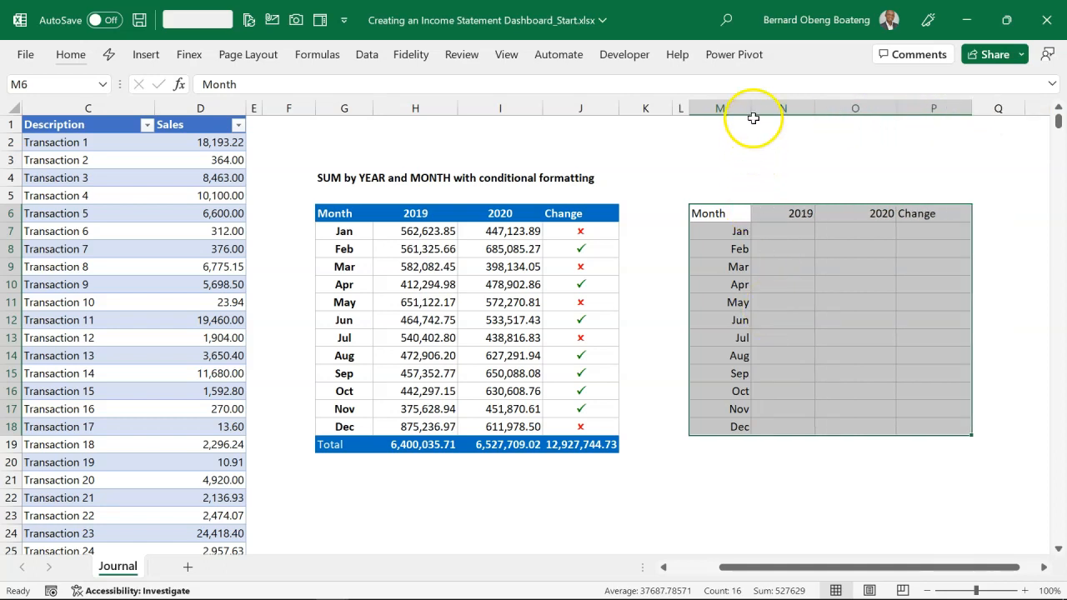
pyautogui.moveTo(753, 112); pyautogui.dragTo(757, 113)
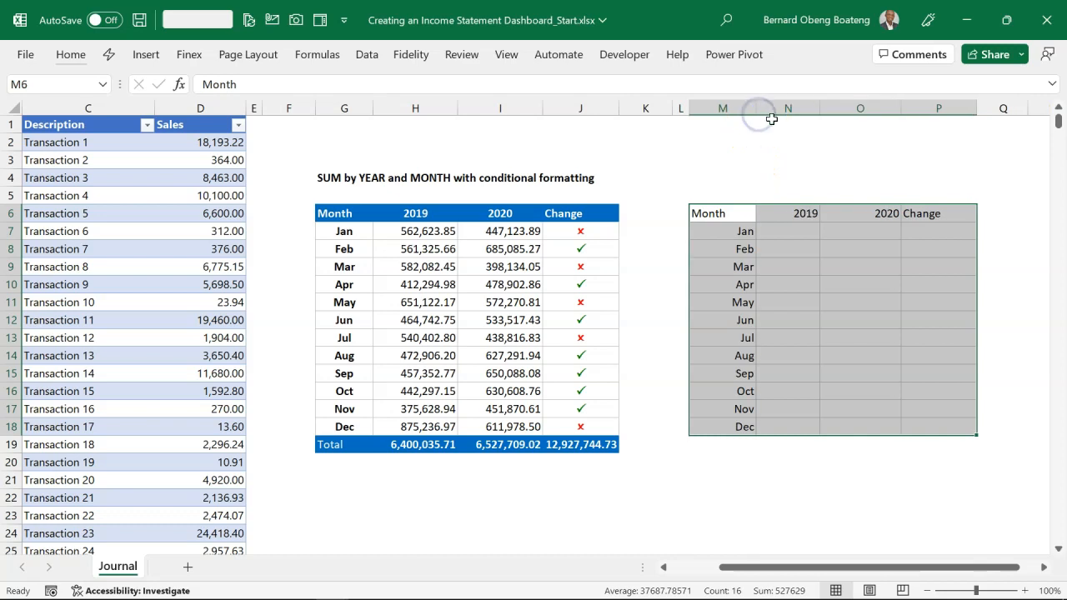
pyautogui.click(805, 137)
pyautogui.moveTo(822, 105); pyautogui.dragTo(838, 108)
# Begin the January 2019 formula in cell N7 as =SUMPRODUCT((MONTH(Table1[Date]), taking the journal table's Date column as the month argument
pyautogui.click(813, 231)
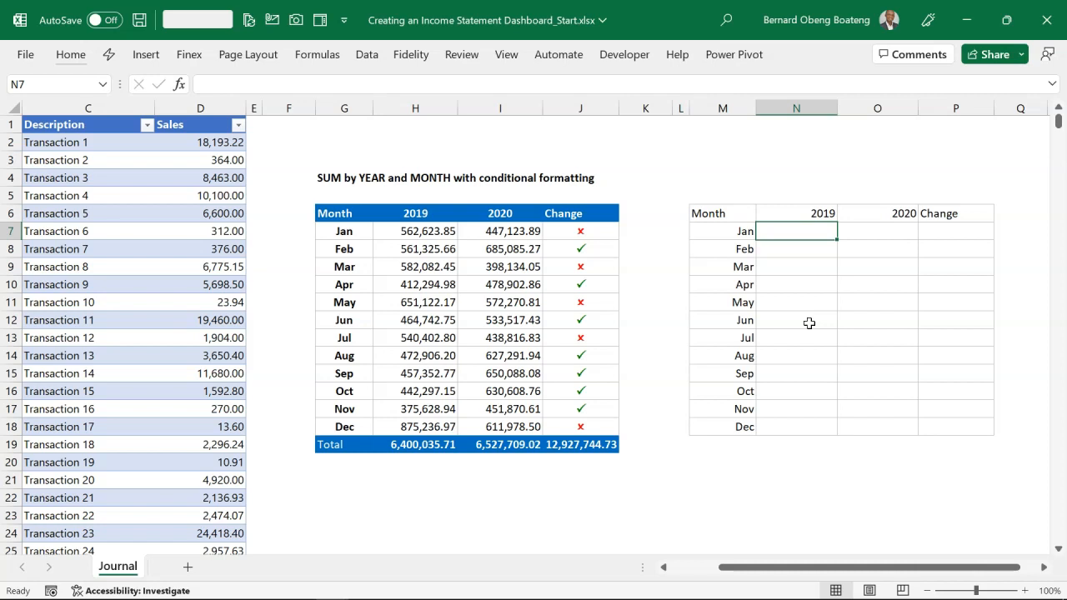
pyautogui.write('=s')
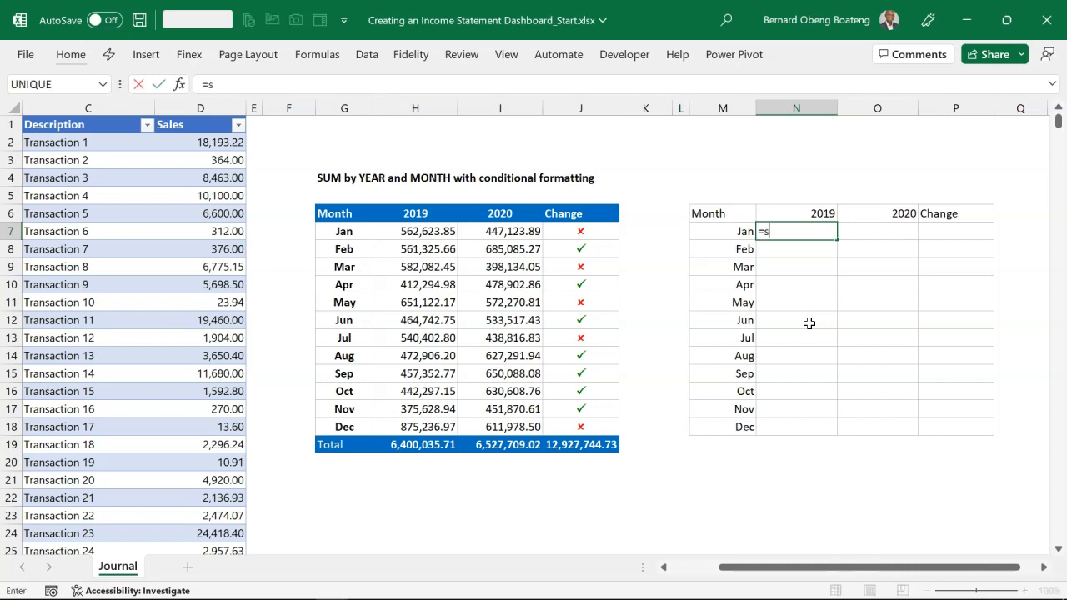
pyautogui.write('um')
pyautogui.press('Down')
pyautogui.press('Down')
pyautogui.press('Down')
pyautogui.press('Tab')
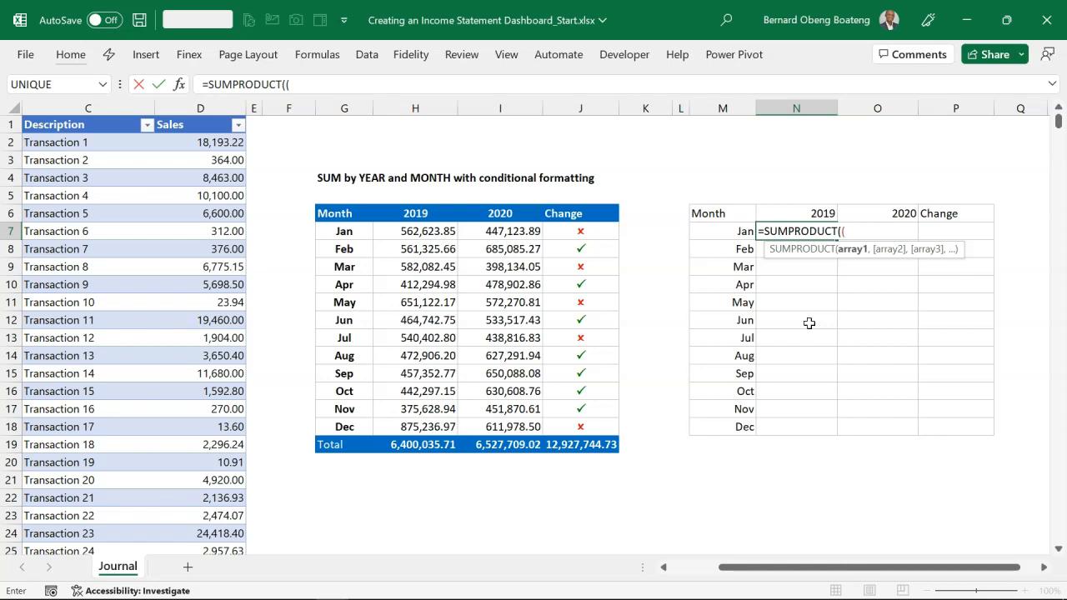
pyautogui.write('(mon')
pyautogui.press('Tab')
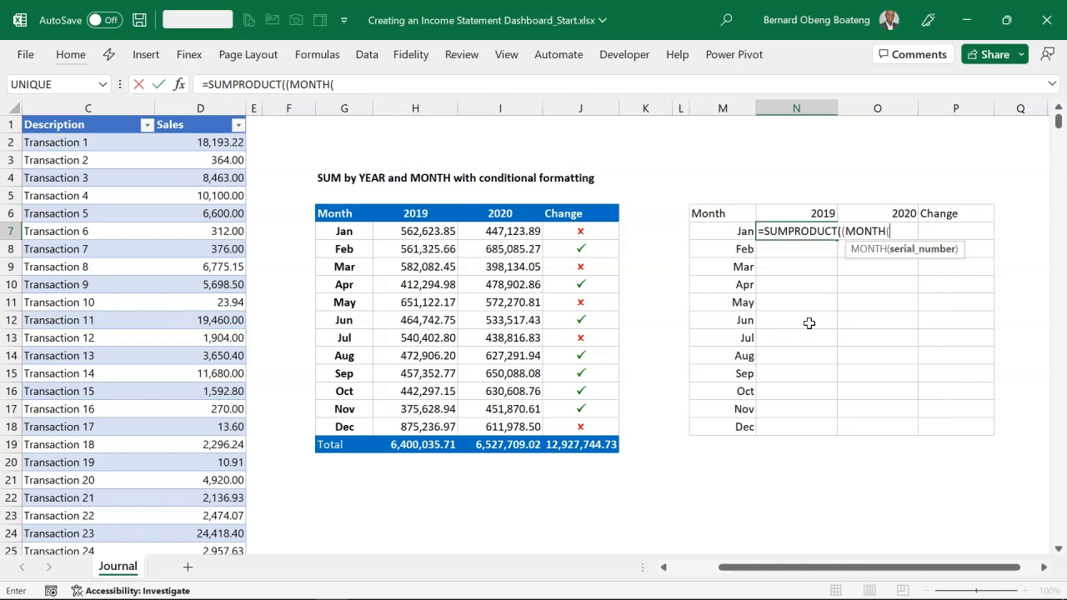
pyautogui.click(665, 567)
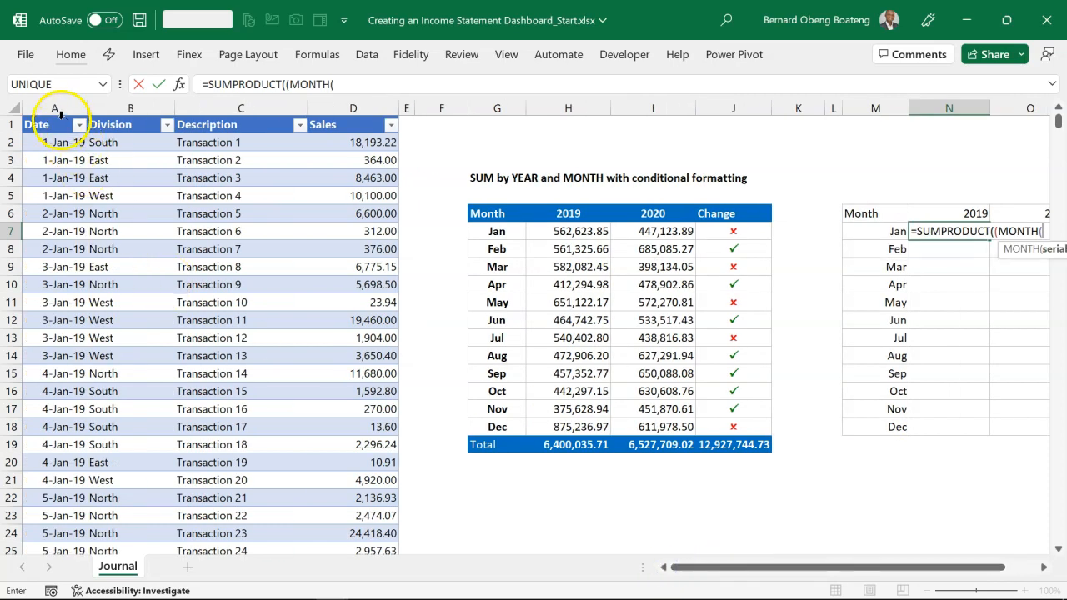
pyautogui.click(60, 115)
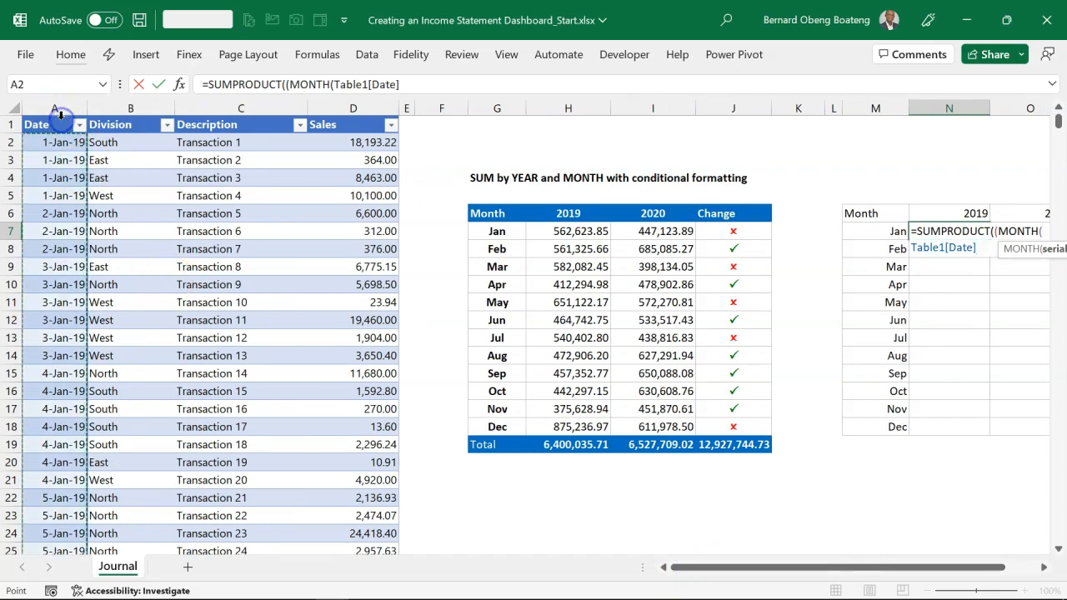
pyautogui.click(1045, 570)
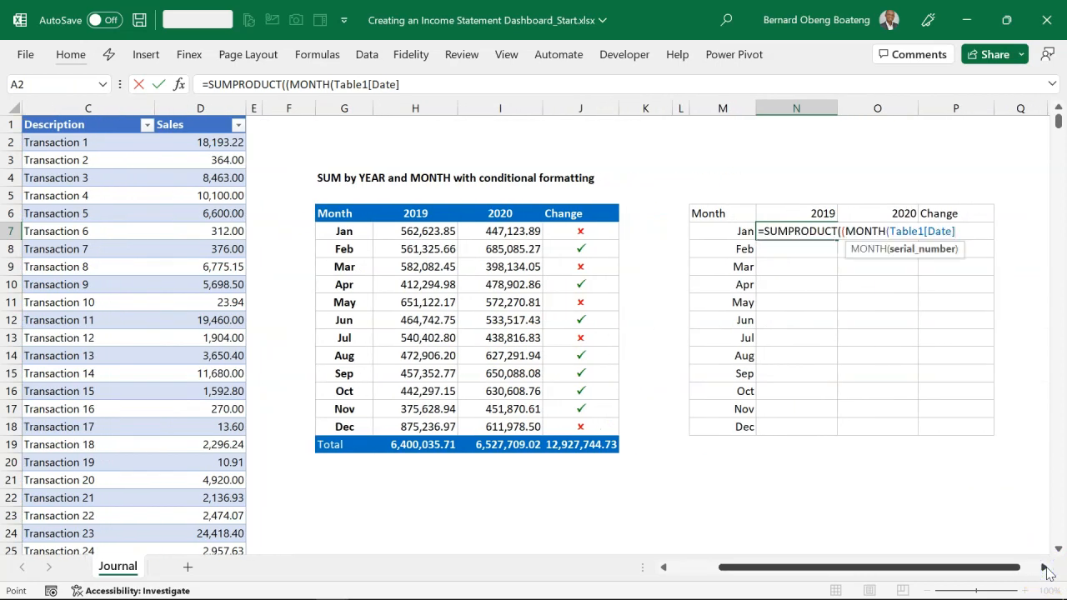
# Complete the formula's first condition by comparing the journal months with =MONTH(M7) and closing its parentheses
pyautogui.write(')=')
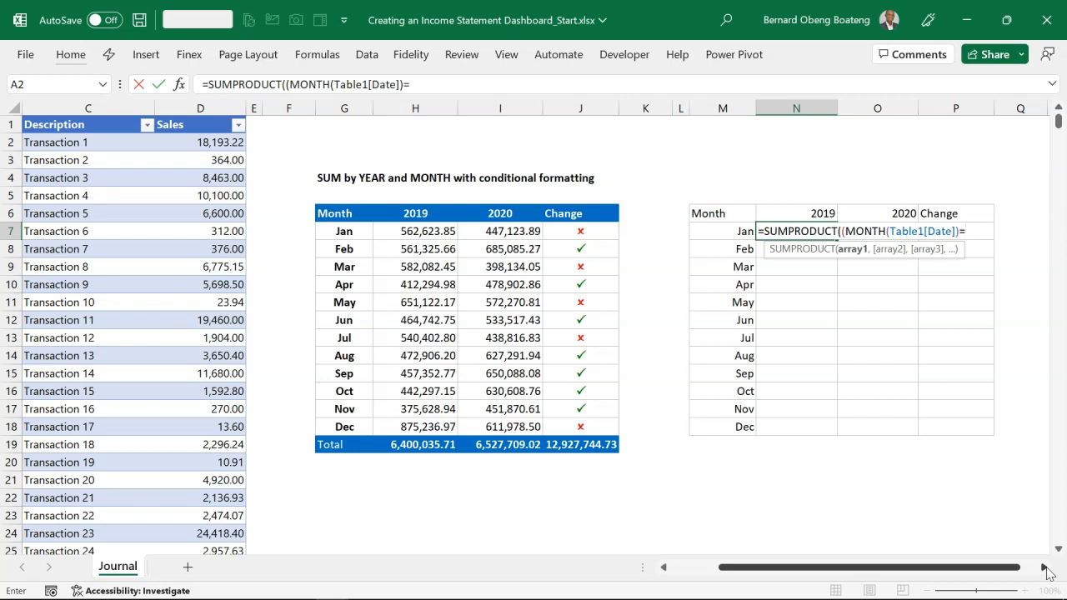
pyautogui.write('mon')
pyautogui.press('Tab')
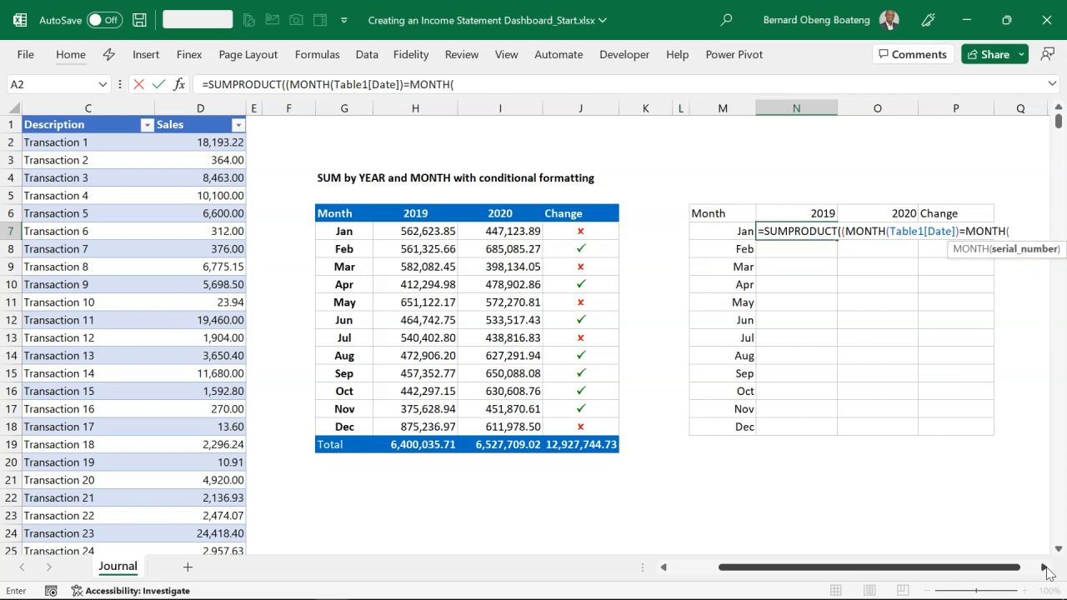
pyautogui.click(734, 233)
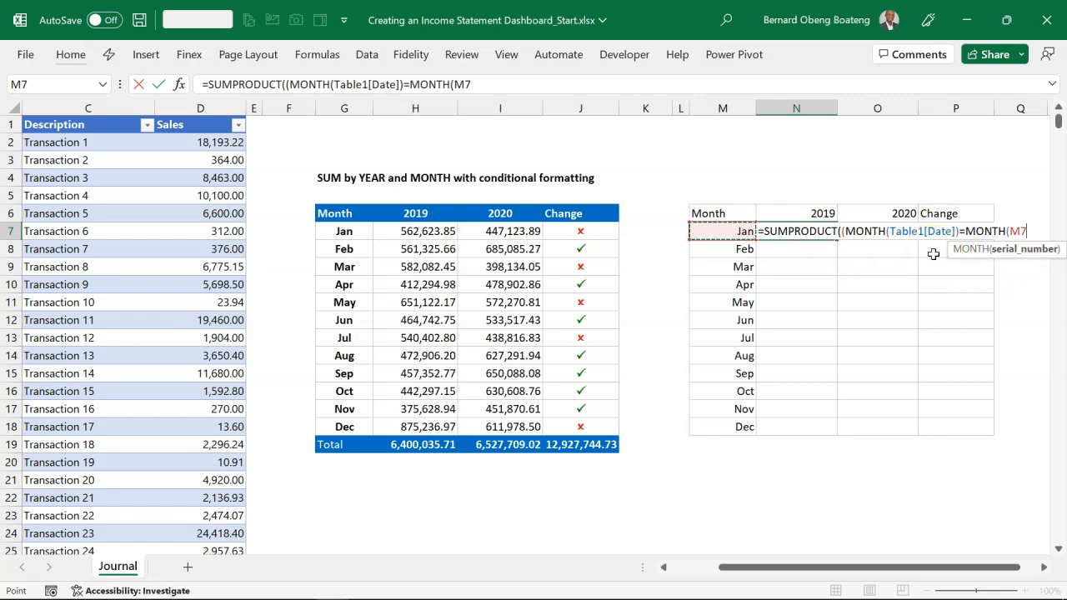
pyautogui.write(')')
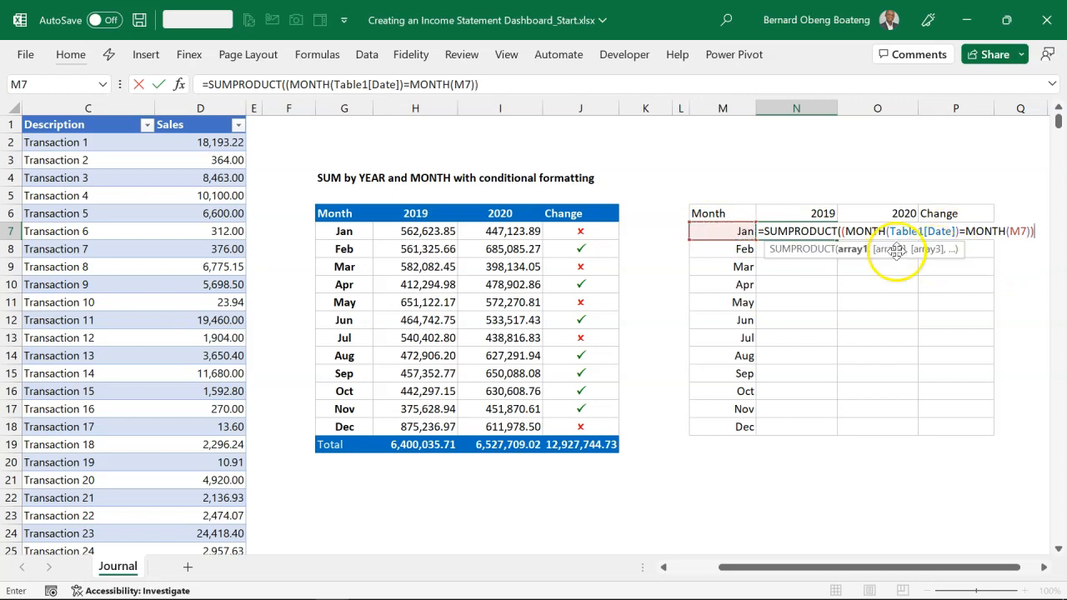
# Evaluate the array1 month condition in place to inspect its values, and restore the formula text
pyautogui.click(853, 249)
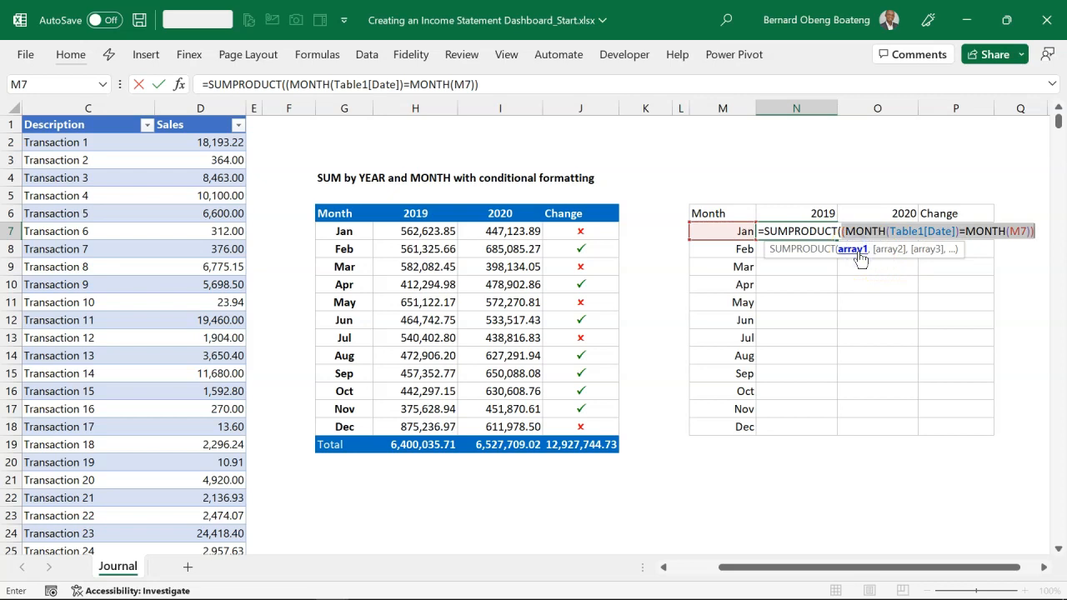
pyautogui.press('F9')
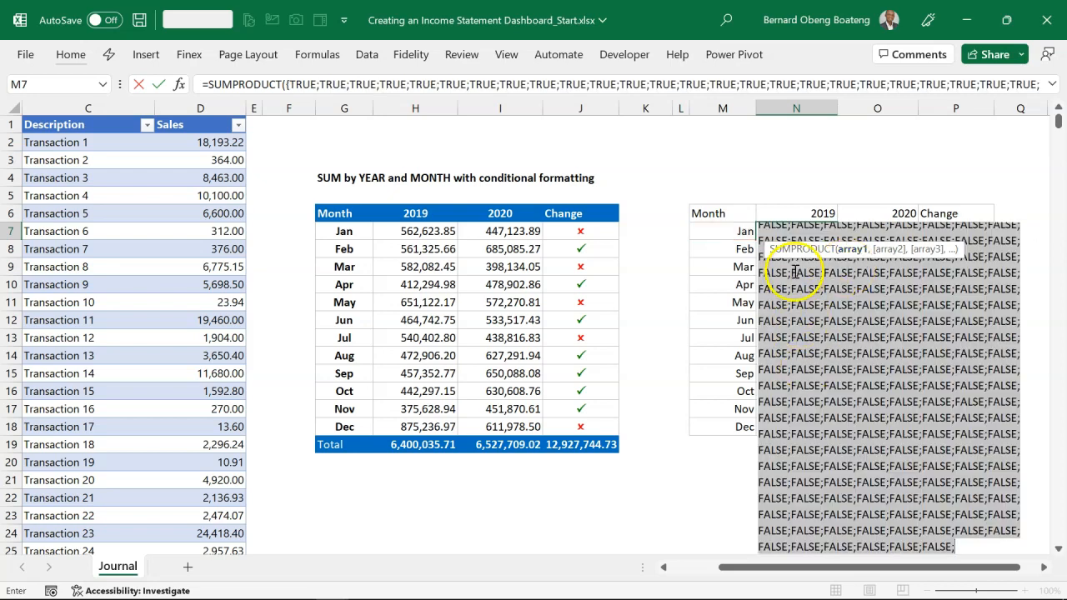
pyautogui.hotkey('ctrl', 'z')
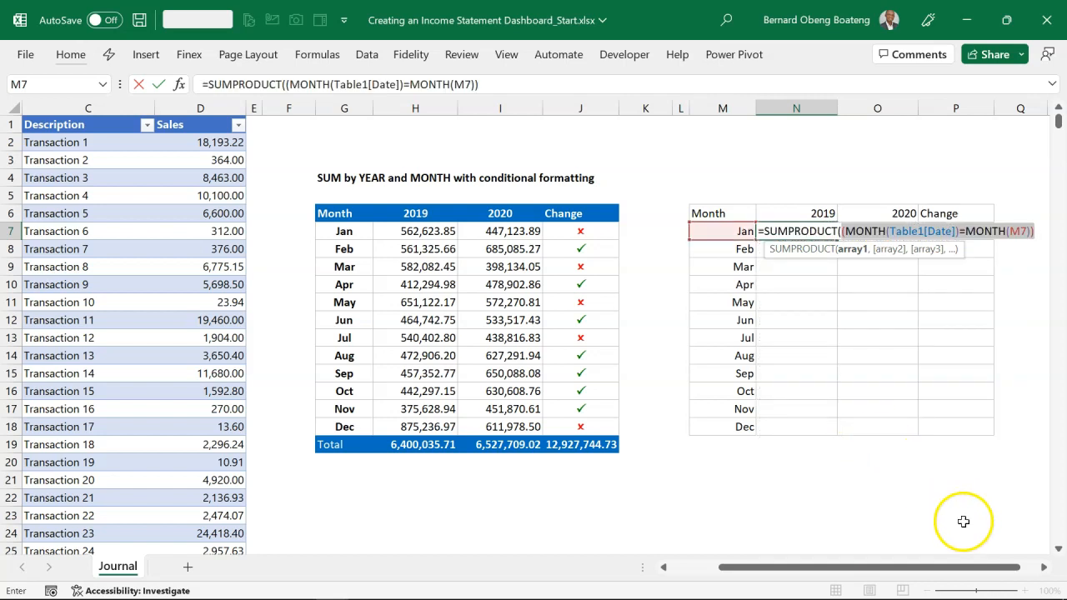
# Extend the N7 formula with the year condition *(YEAR(Table1[Date])=N6), matching the journal dates to the year header
pyautogui.click(1045, 567)
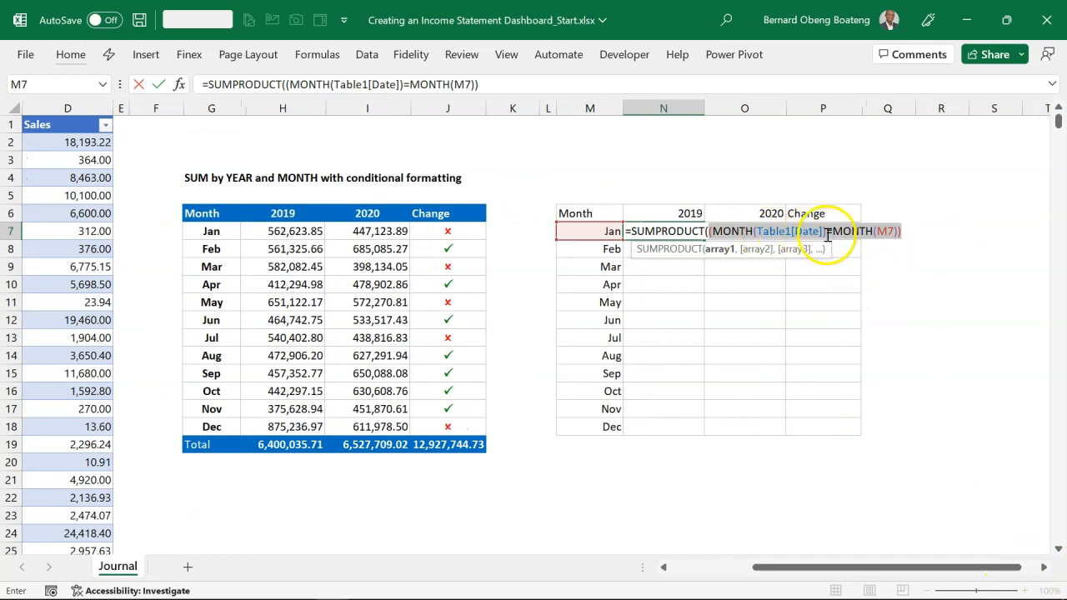
pyautogui.click(907, 231)
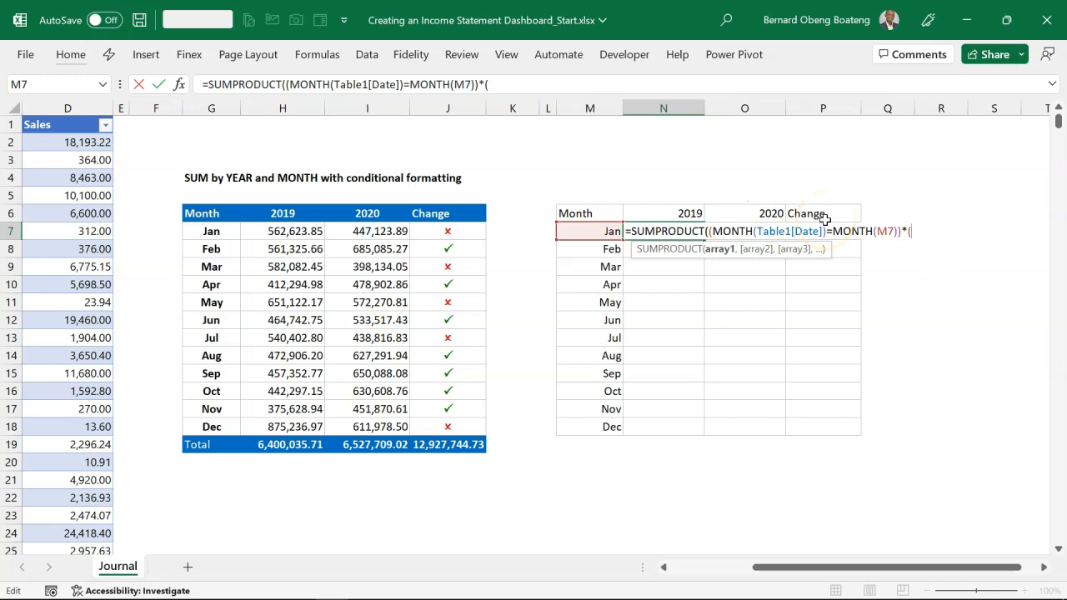
pyautogui.write('ye')
pyautogui.press('Tab')
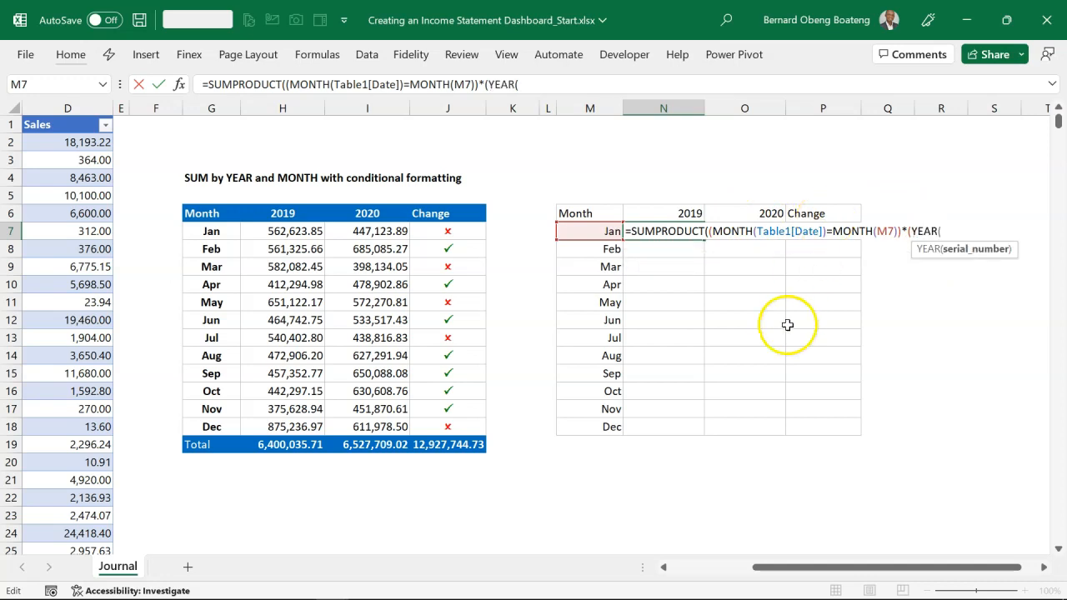
pyautogui.click(672, 570)
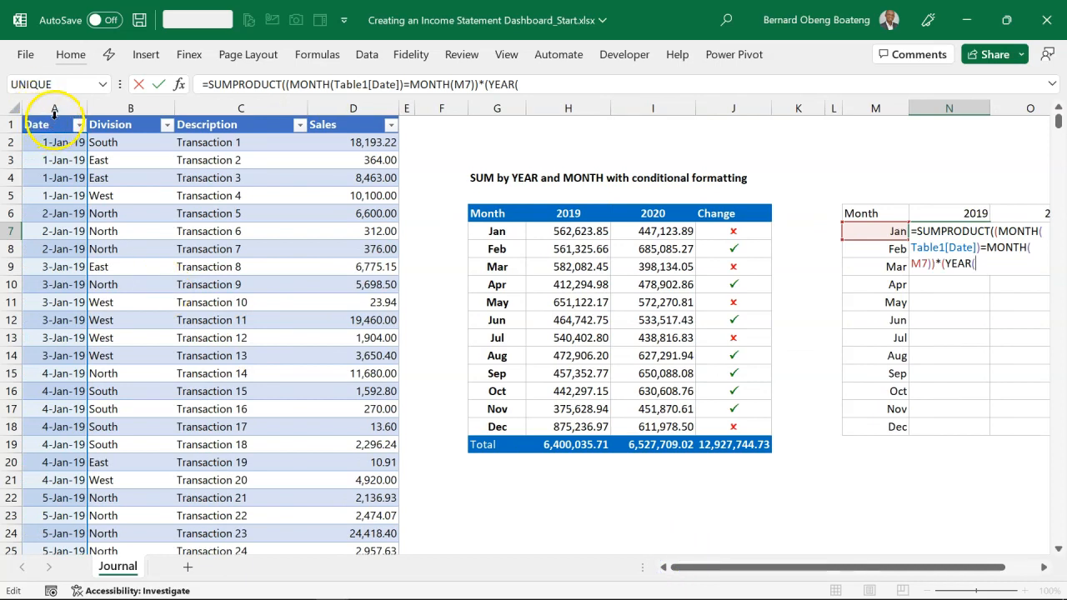
pyautogui.click(54, 115)
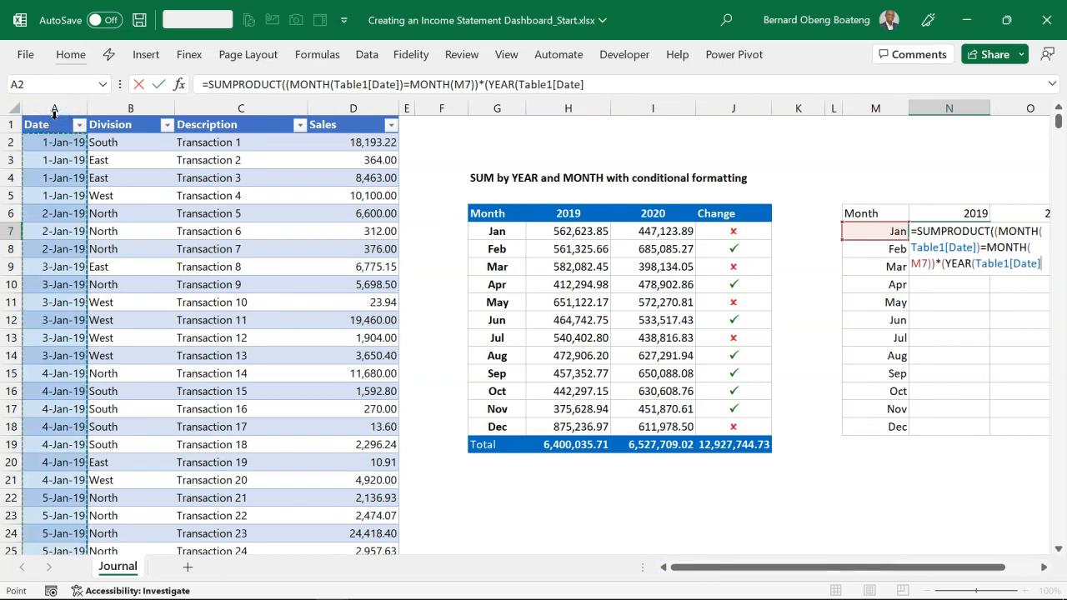
pyautogui.click(1044, 568)
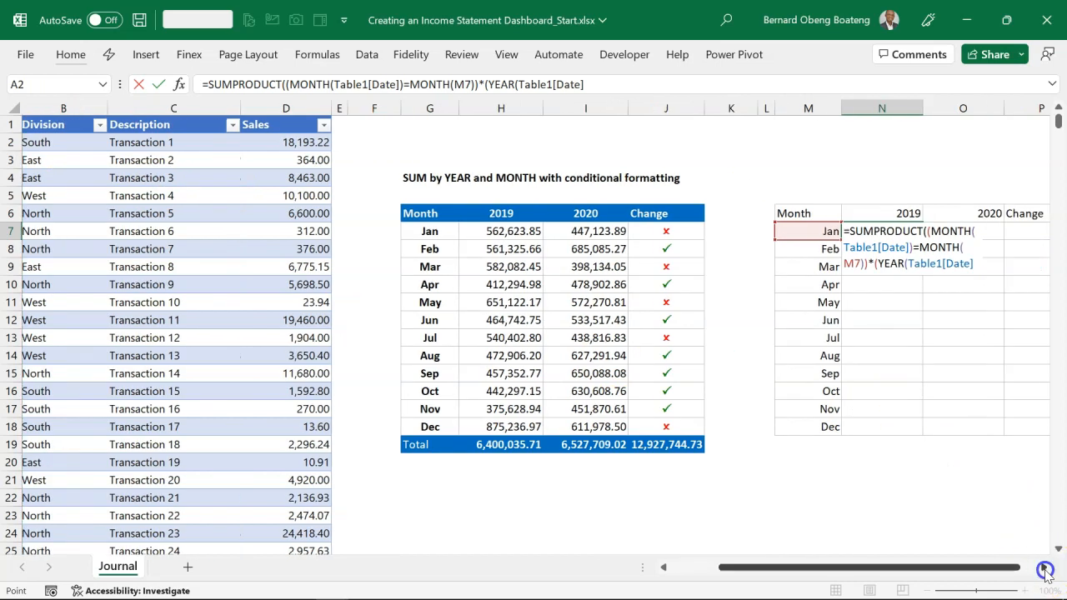
pyautogui.click(1044, 568)
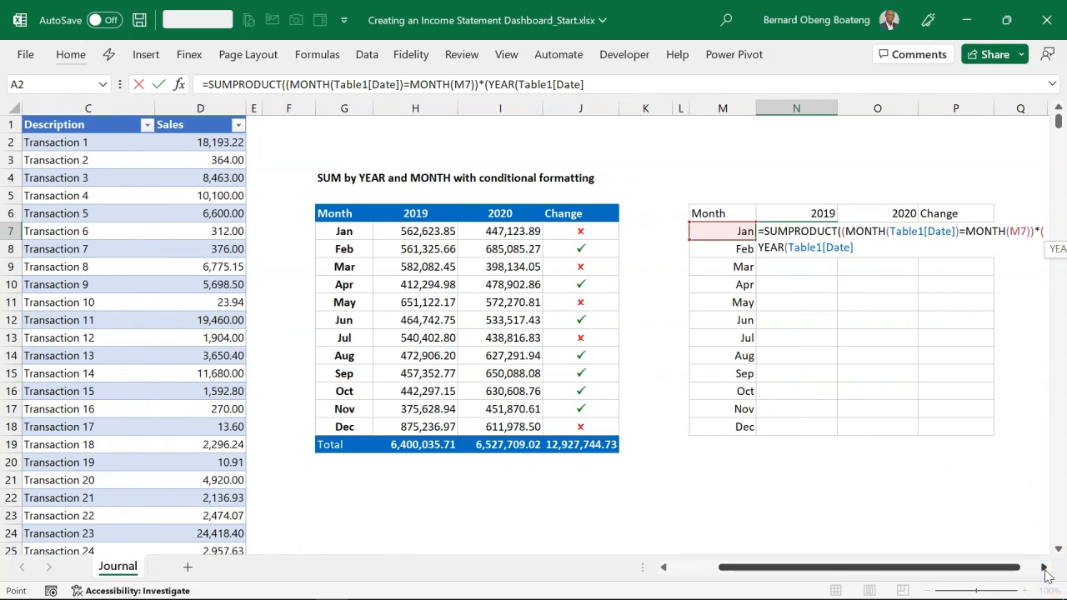
pyautogui.write(')=')
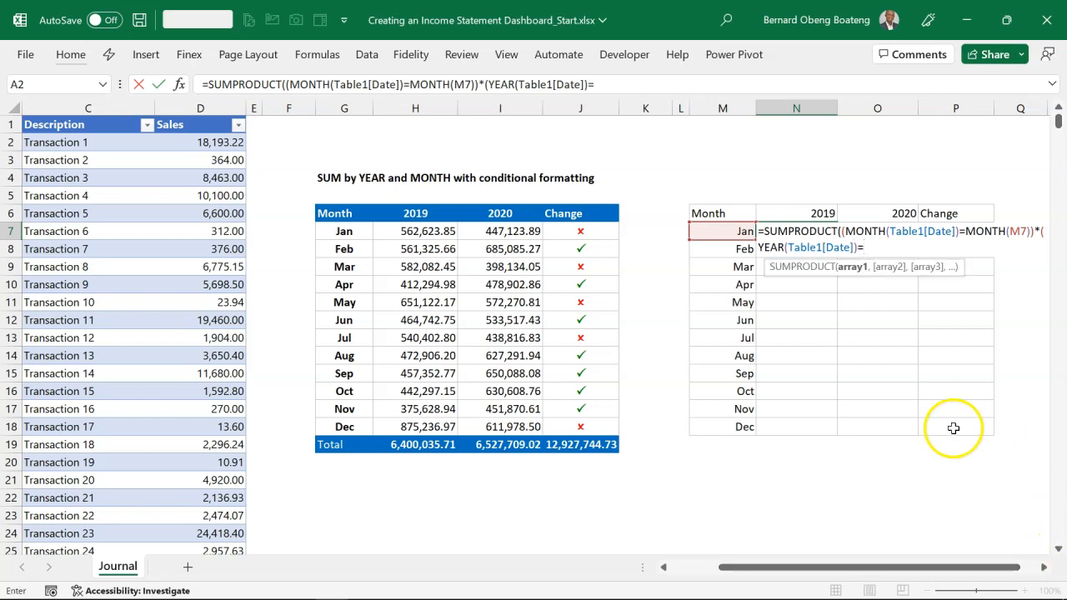
pyautogui.click(795, 213)
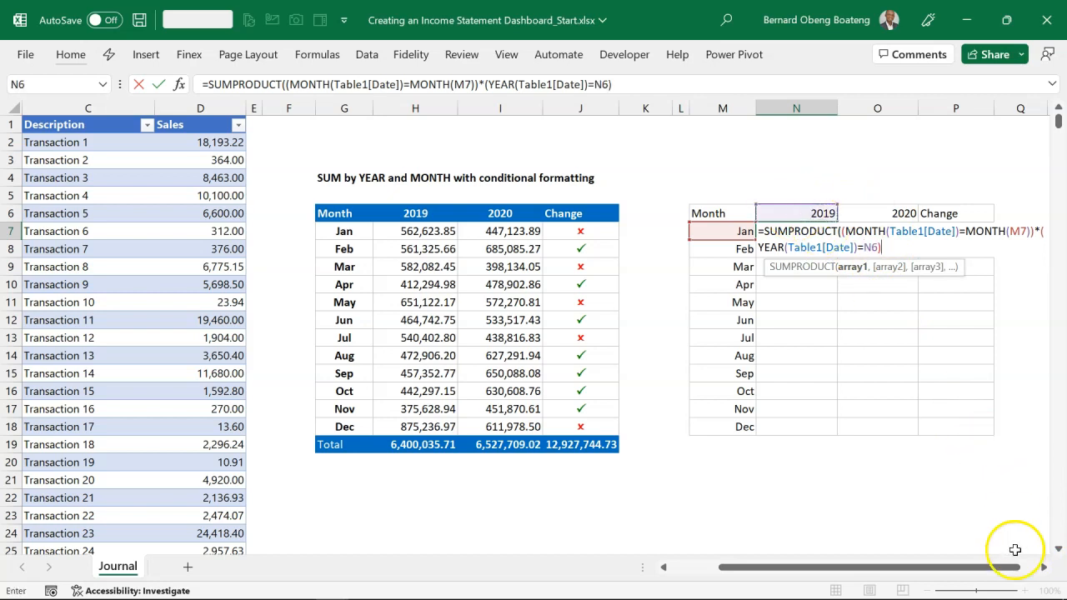
# Multiply both conditions by the journal's Sales column, Table1[Sales], and close the SUMPRODUCT formula
pyautogui.click(1041, 568)
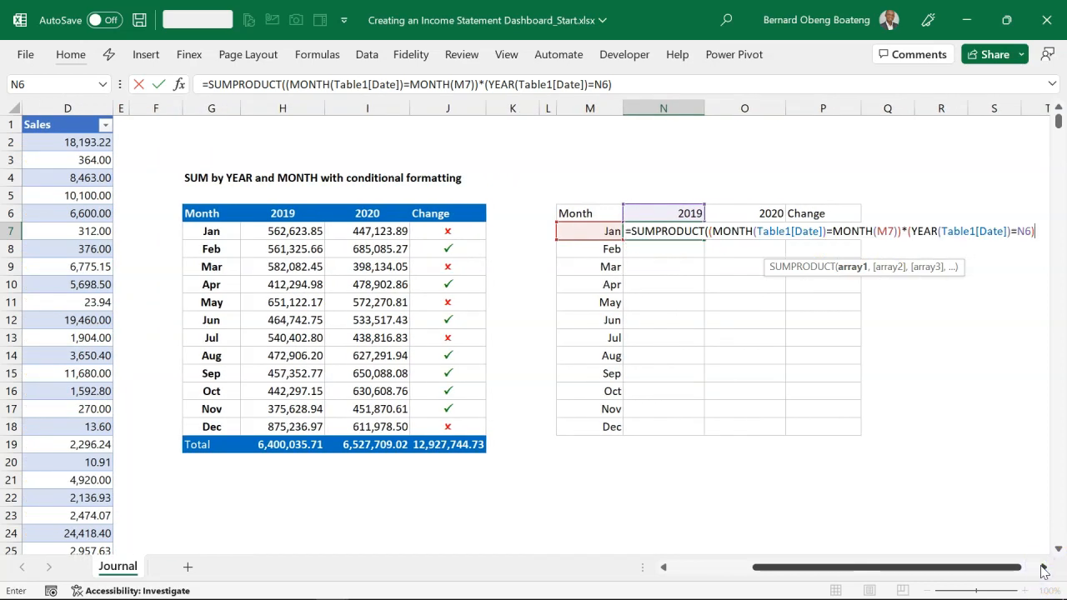
pyautogui.click(1043, 567)
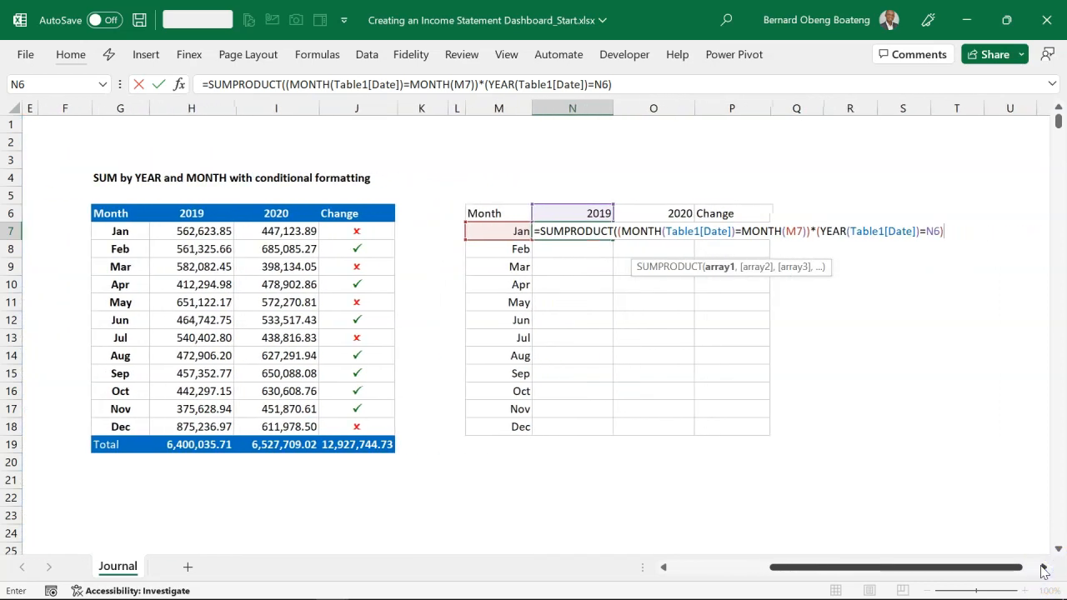
pyautogui.write('*')
pyautogui.click(664, 567)
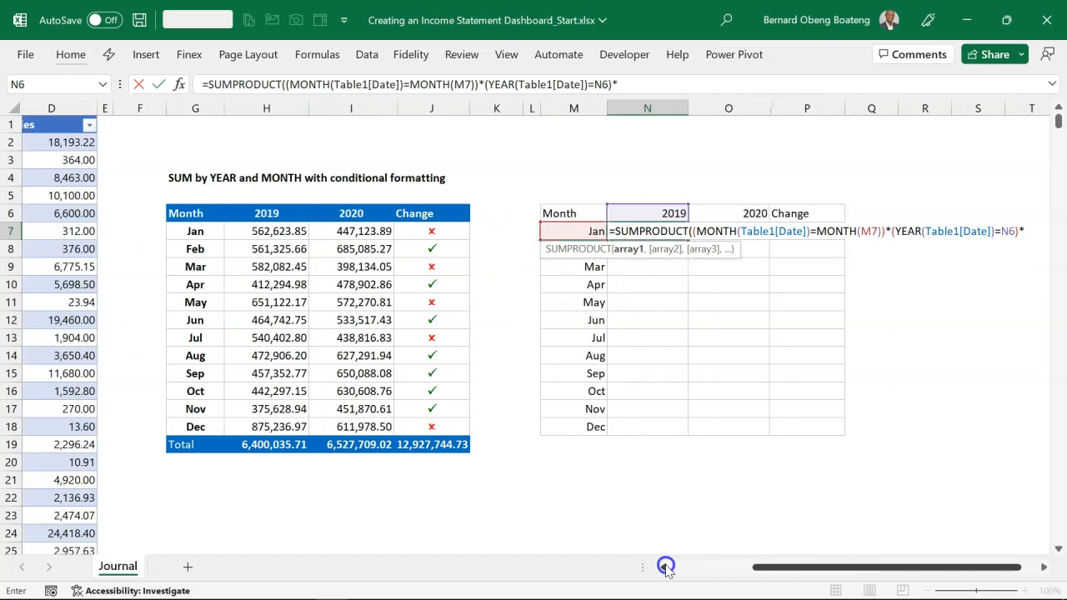
pyautogui.click(664, 567)
pyautogui.click(664, 566)
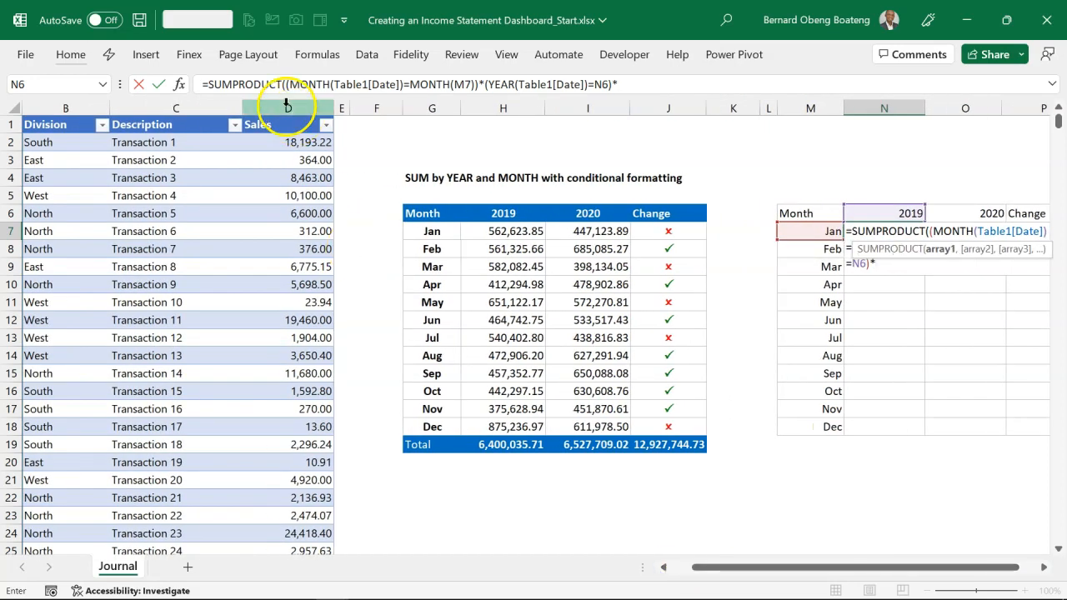
pyautogui.click(283, 117)
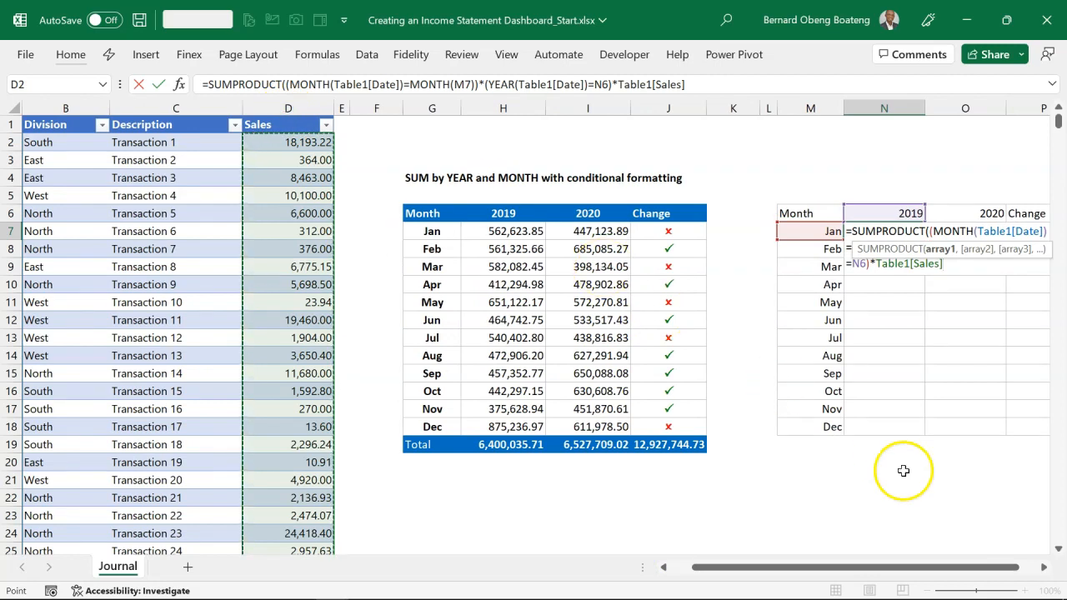
pyautogui.click(1044, 567)
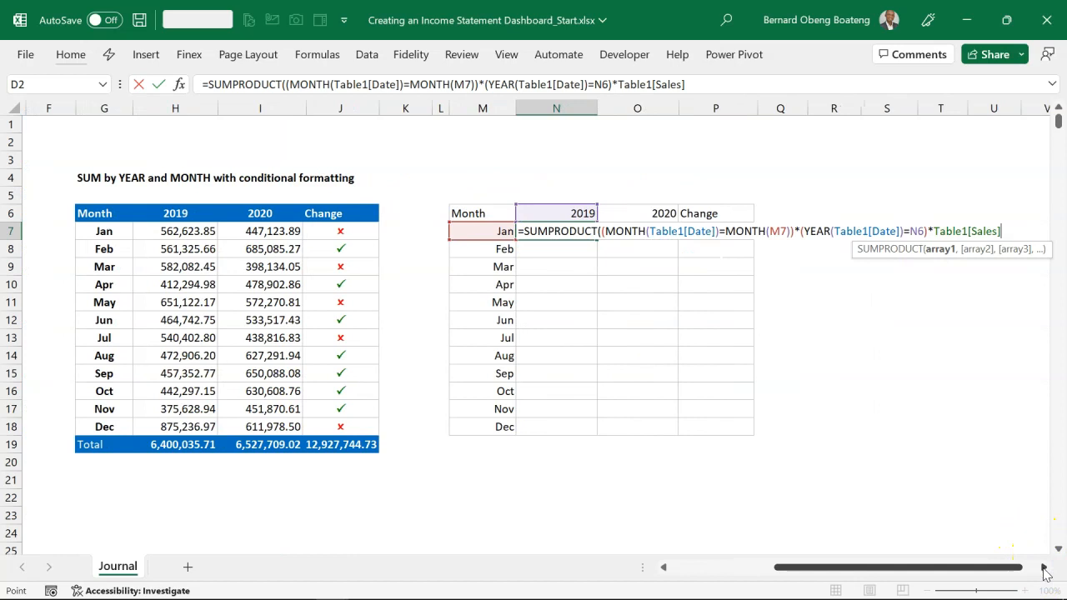
pyautogui.write(')')
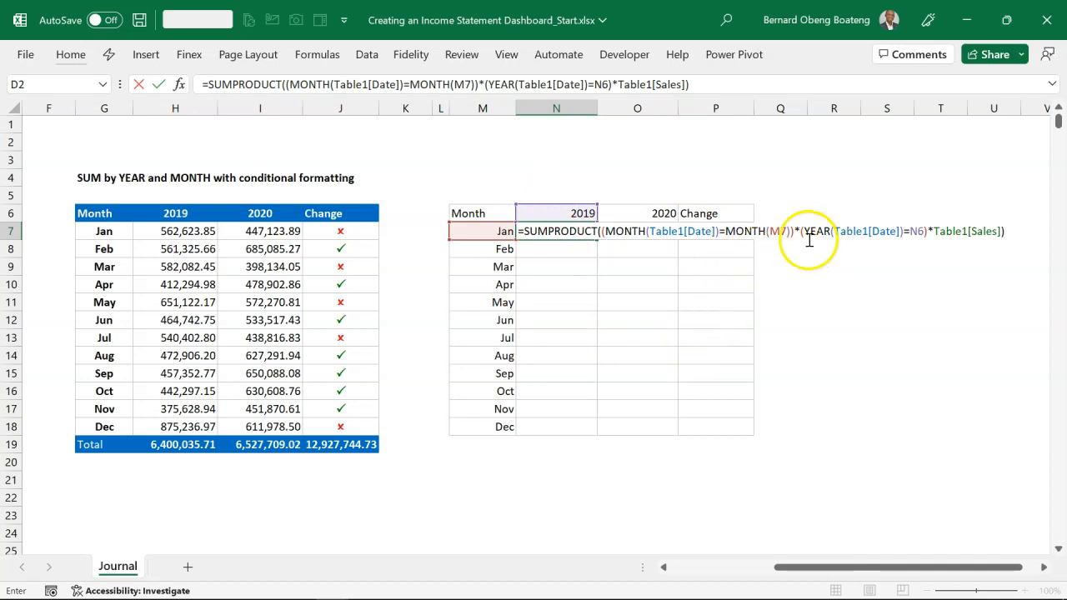
# Make the formula's cell references mixed, locking the month's column as $M7 and the year's row as N$6
pyautogui.click(776, 232)
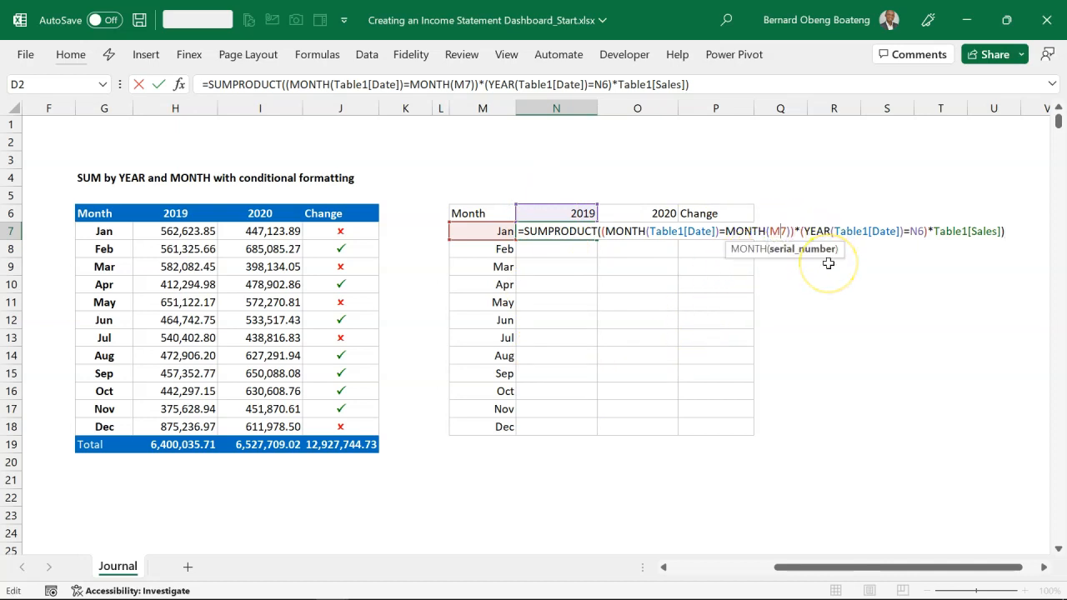
pyautogui.press('F4')
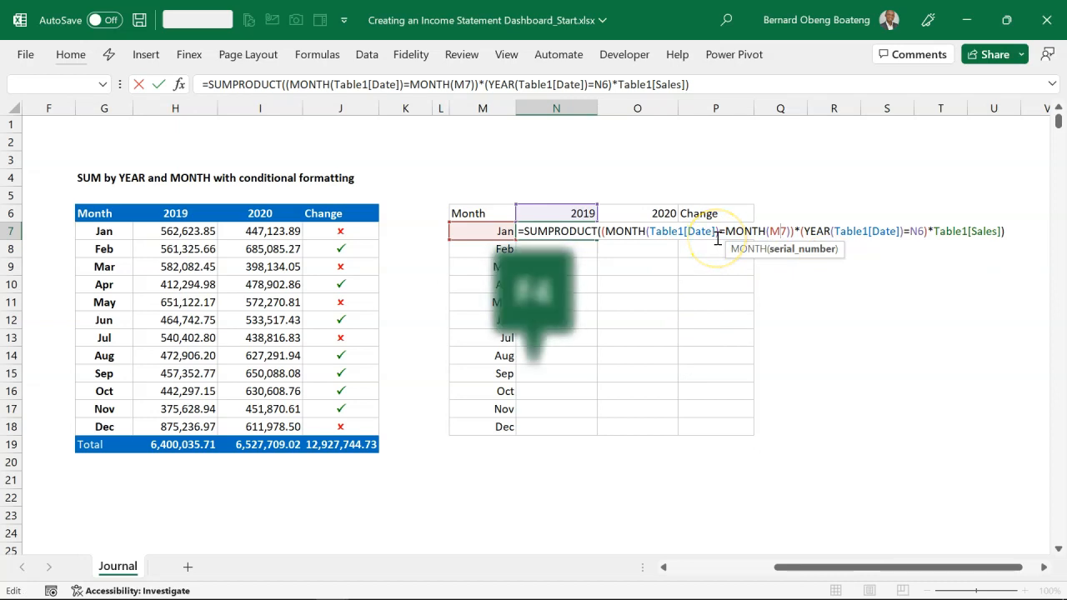
pyautogui.press('F4')
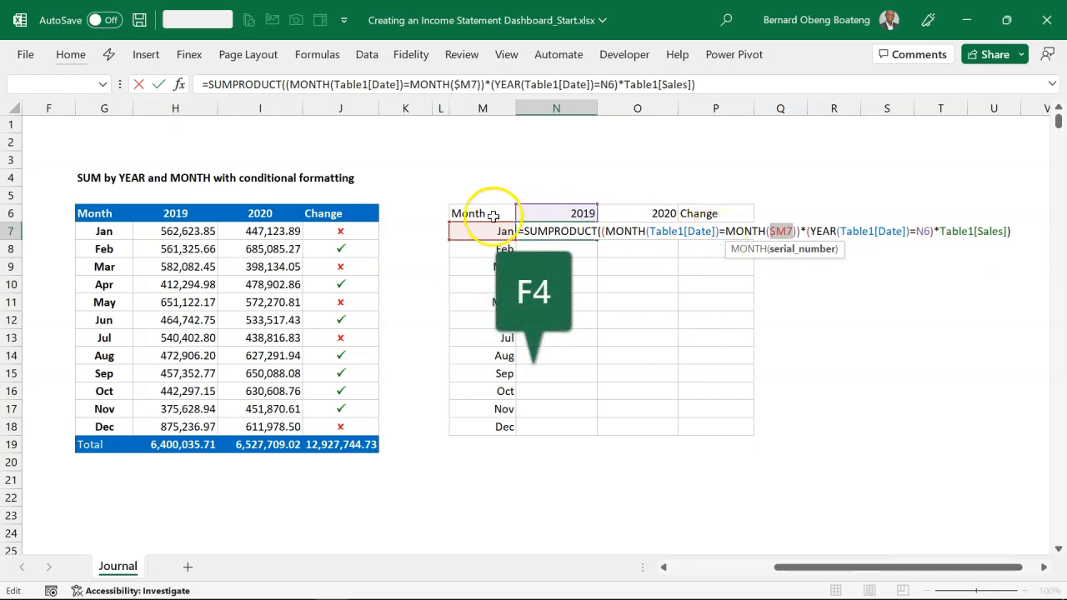
pyautogui.click(924, 231)
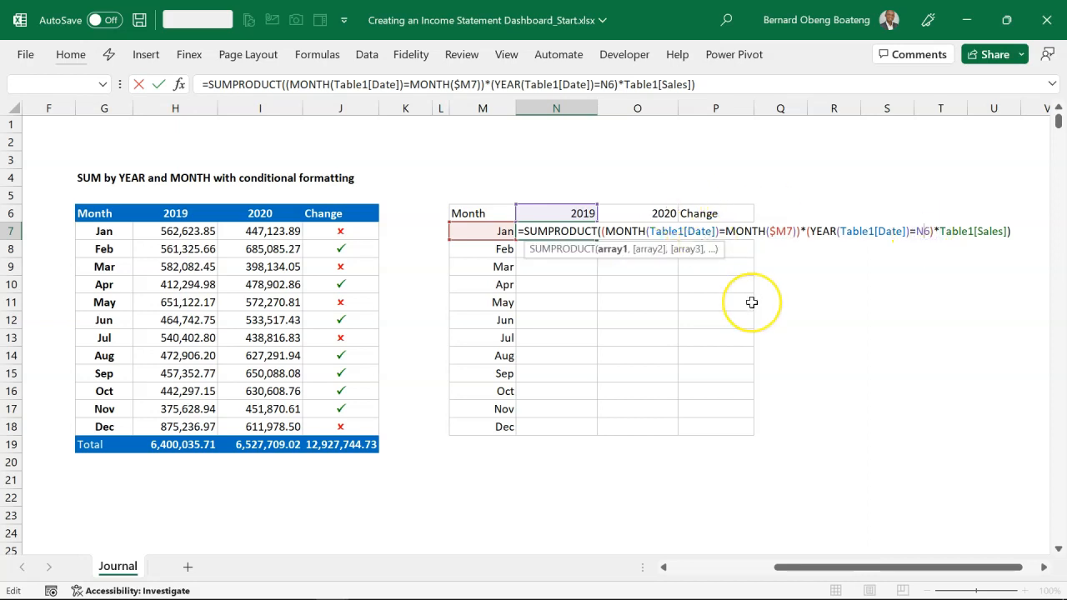
pyautogui.press('F4')
pyautogui.press('F4')
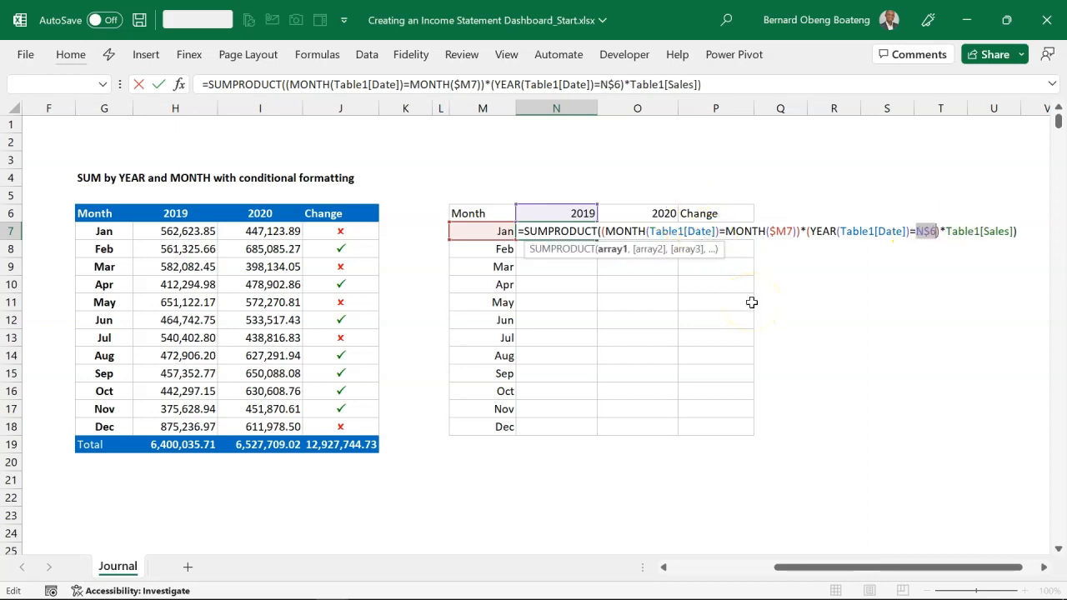
# Commit the SUMPRODUCT formula in N7 and format the result as a number with thousands separators and two decimals
pyautogui.press('Return')
pyautogui.press('Up')
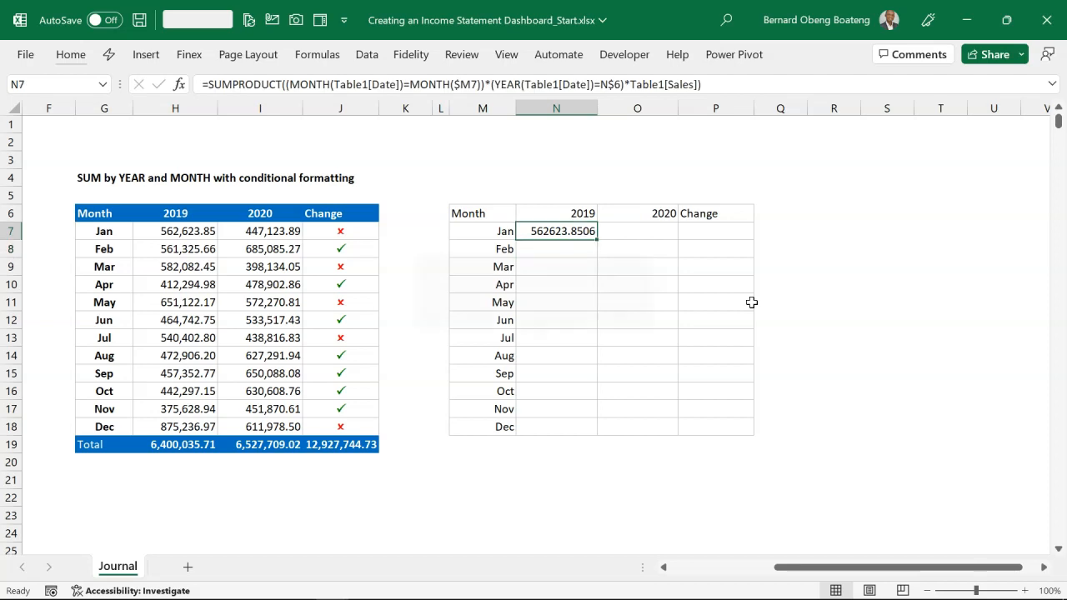
pyautogui.hotkey('ctrl', 'shift', '1')
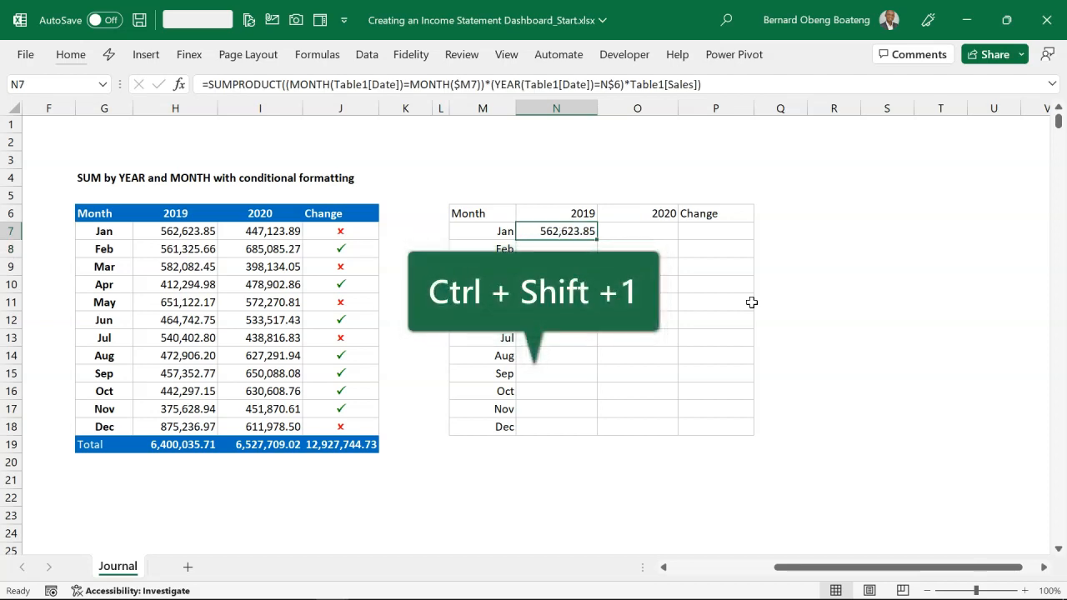
# Fill the N7 formula across both year columns and down through December, covering N7:O18
pyautogui.hotkey('shift', 'Right')
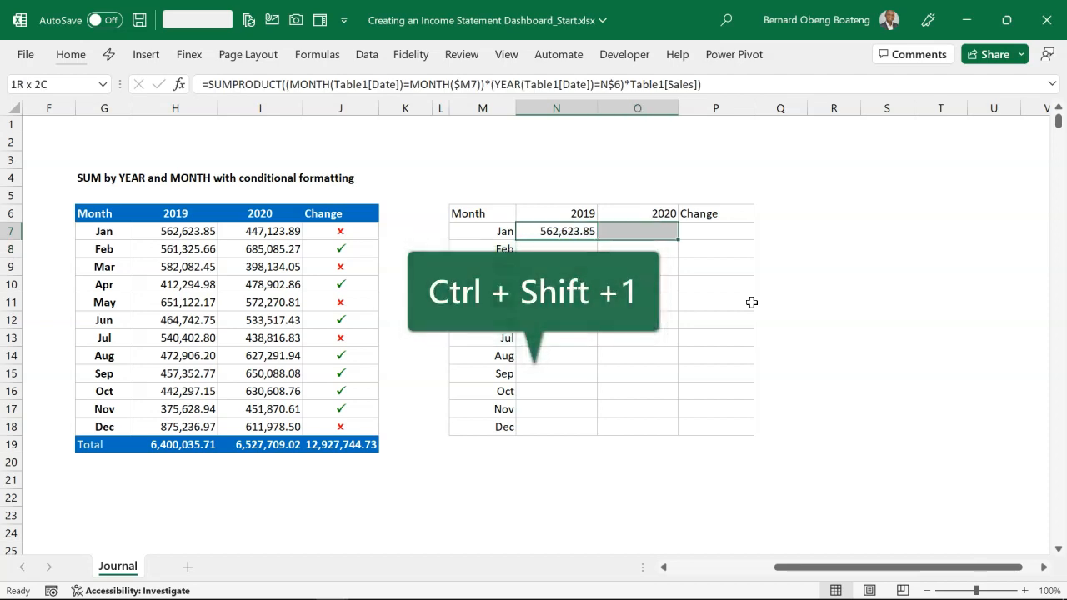
pyautogui.hotkey('shift', 'Down')
pyautogui.hotkey('shift', 'Down')
pyautogui.hotkey('shift', 'Down')
pyautogui.hotkey('shift', 'Down')
pyautogui.hotkey('shift', 'Down')
pyautogui.hotkey('shift', 'Down')
pyautogui.hotkey('shift', 'Down')
pyautogui.hotkey('shift', 'Down')
pyautogui.hotkey('shift', 'Down')
pyautogui.hotkey('shift', 'Down')
pyautogui.hotkey('shift', 'Down')
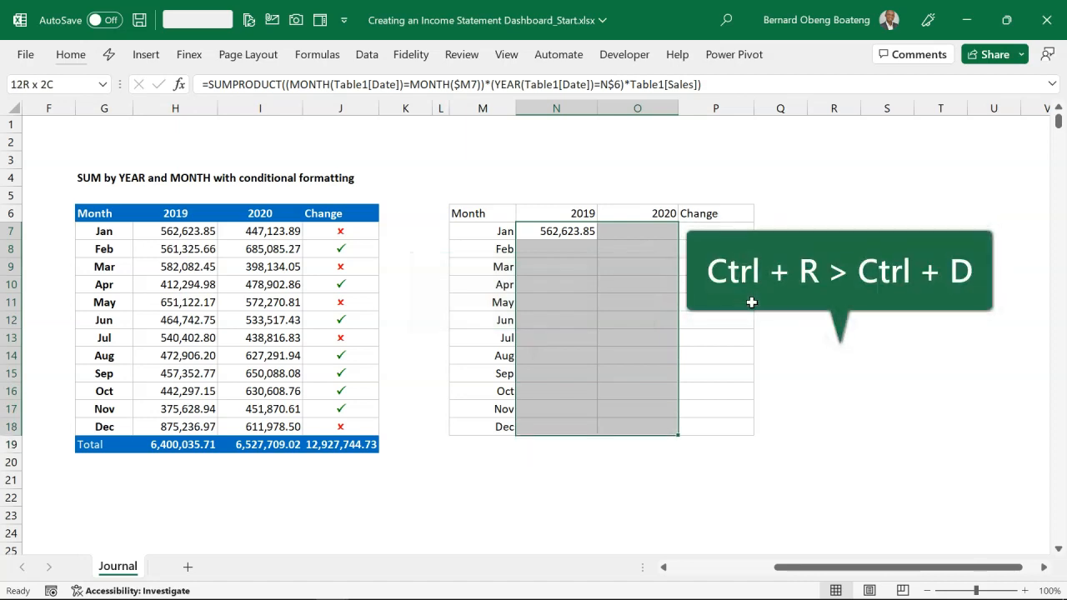
pyautogui.hotkey('ctrl', 'r')
pyautogui.hotkey('ctrl', 'd')
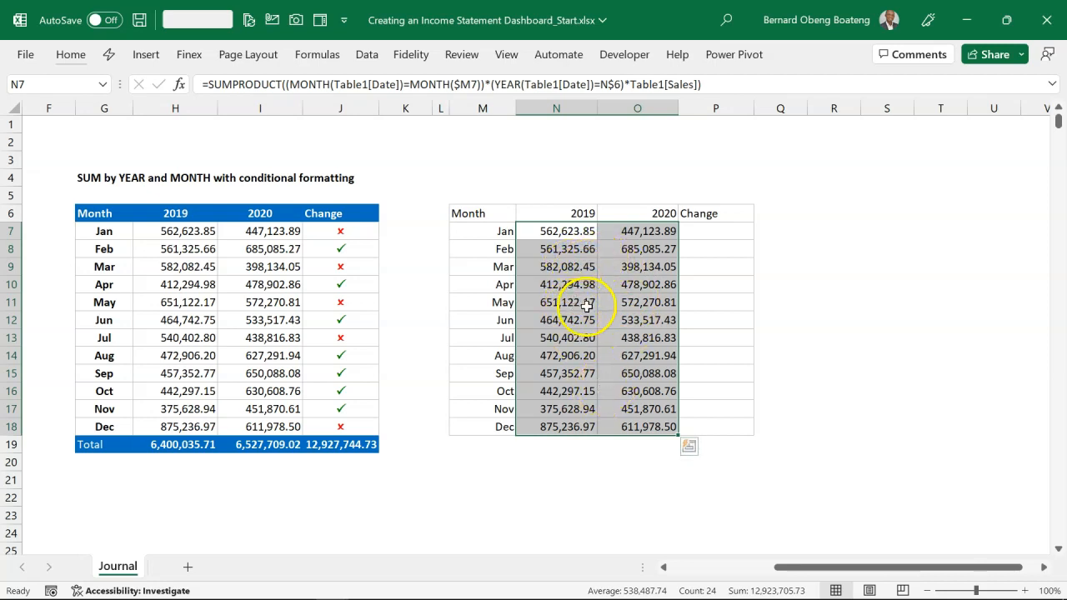
# Replace SUMPRODUCT with SUM in all formulas of N7:O18 at once, and check the formula in O18
pyautogui.doubleClick(569, 232)
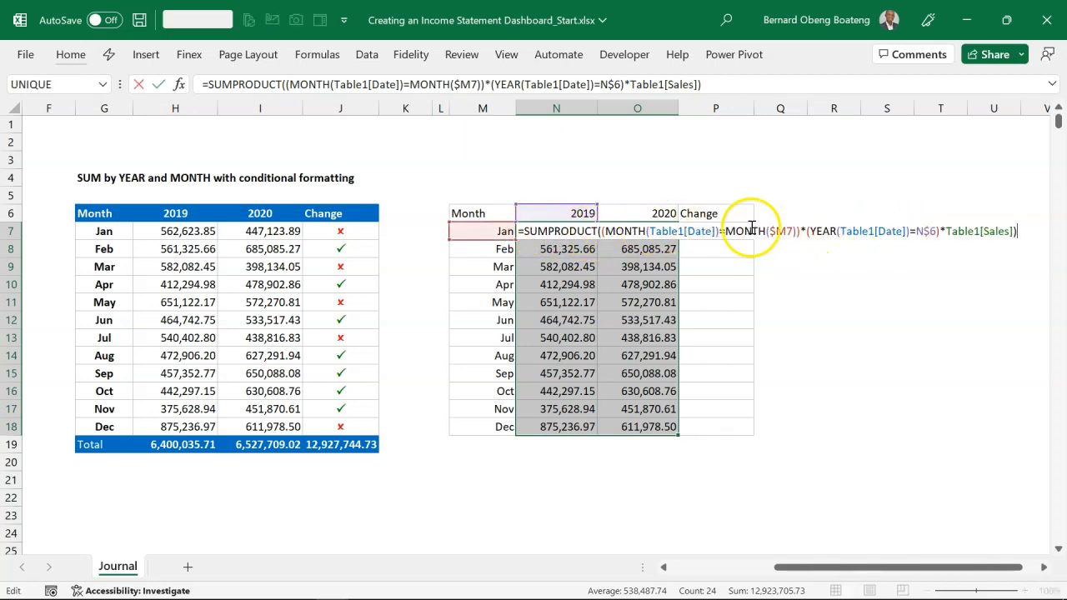
pyautogui.click(598, 232)
pyautogui.press('BackSpace')
pyautogui.press('BackSpace')
pyautogui.press('BackSpace')
pyautogui.press('BackSpace')
pyautogui.press('BackSpace')
pyautogui.press('BackSpace')
pyautogui.press('BackSpace')
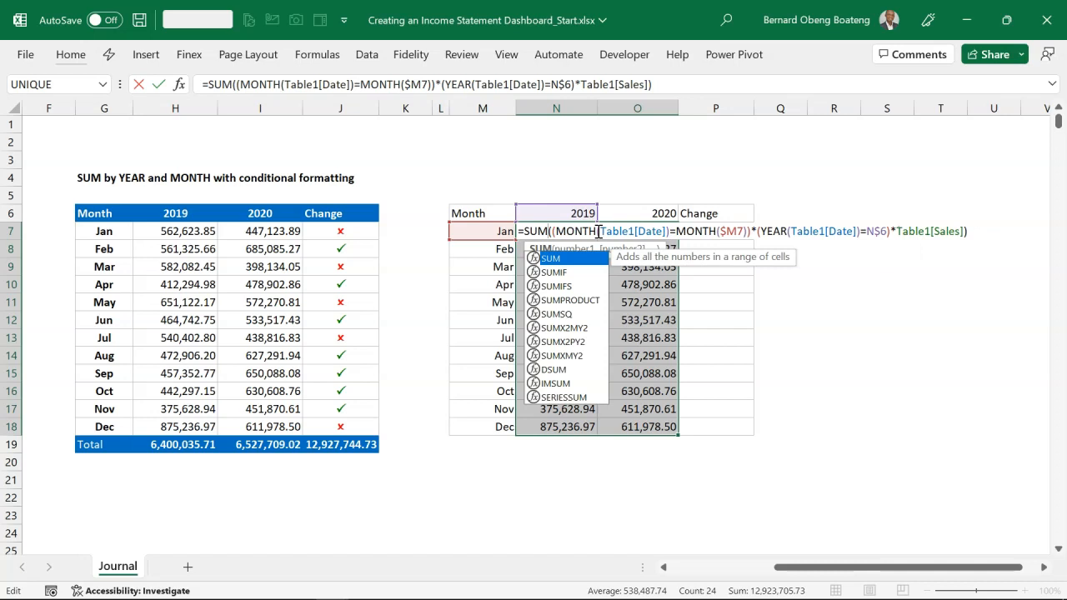
pyautogui.hotkey('ctrl', 'Return')
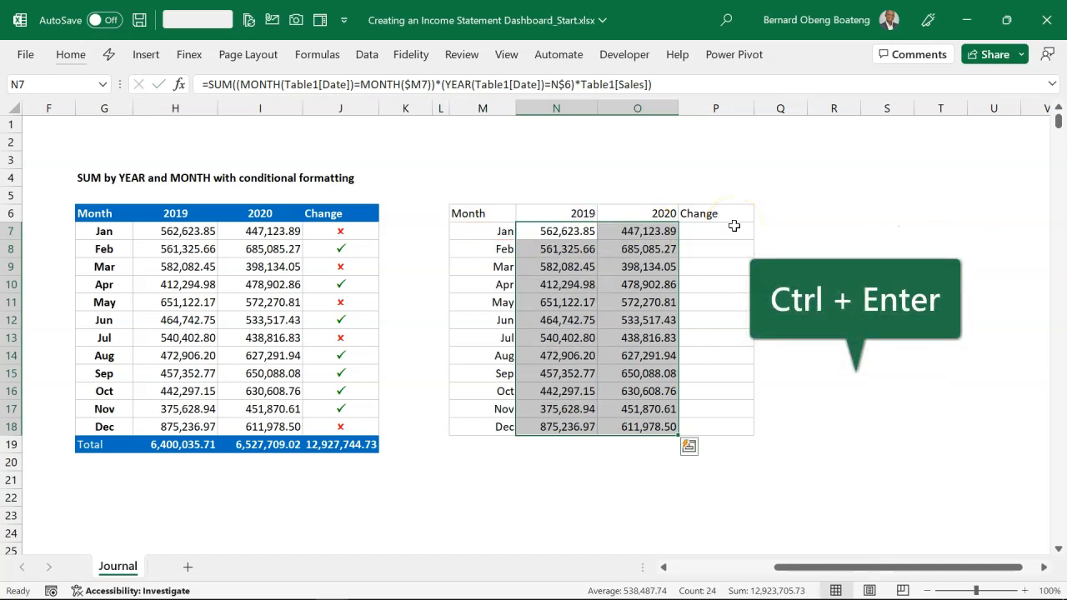
pyautogui.doubleClick(646, 426)
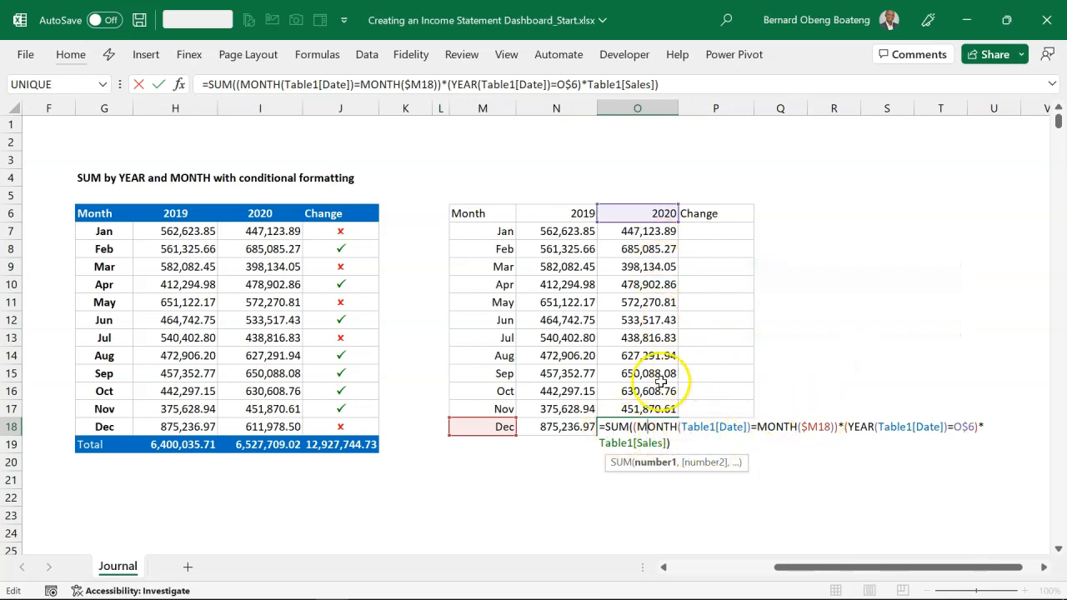
pyautogui.hotkey('ctrl', 'Return')
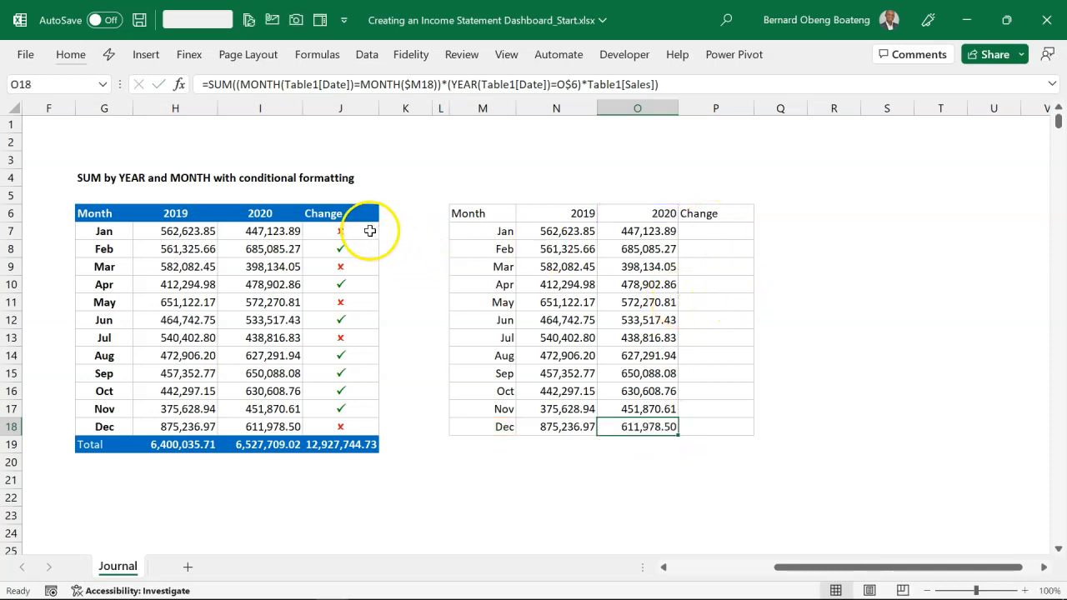
# Enter the January change in P7 as 2020 minus 2019 with the formula =O7-N7
pyautogui.click(714, 236)
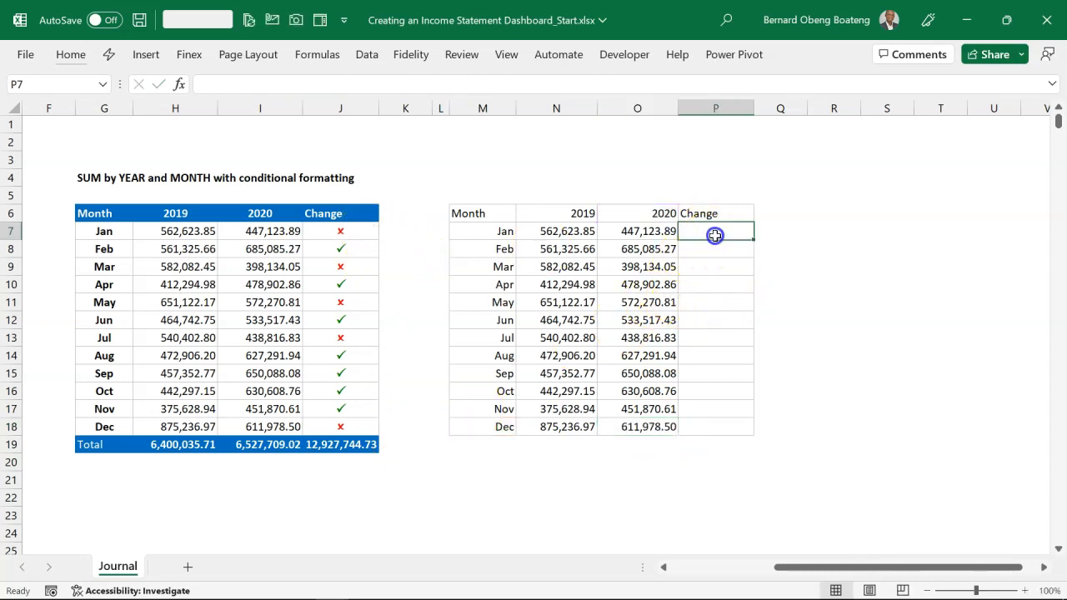
pyautogui.write('=')
pyautogui.press('Left')
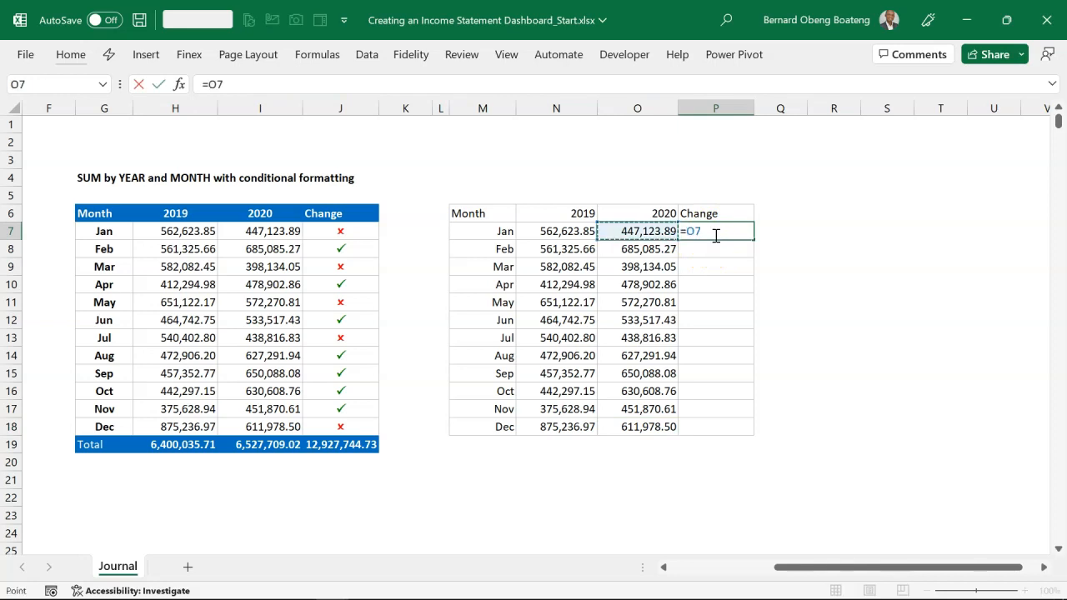
pyautogui.write('-')
pyautogui.press('Left')
pyautogui.press('Left')
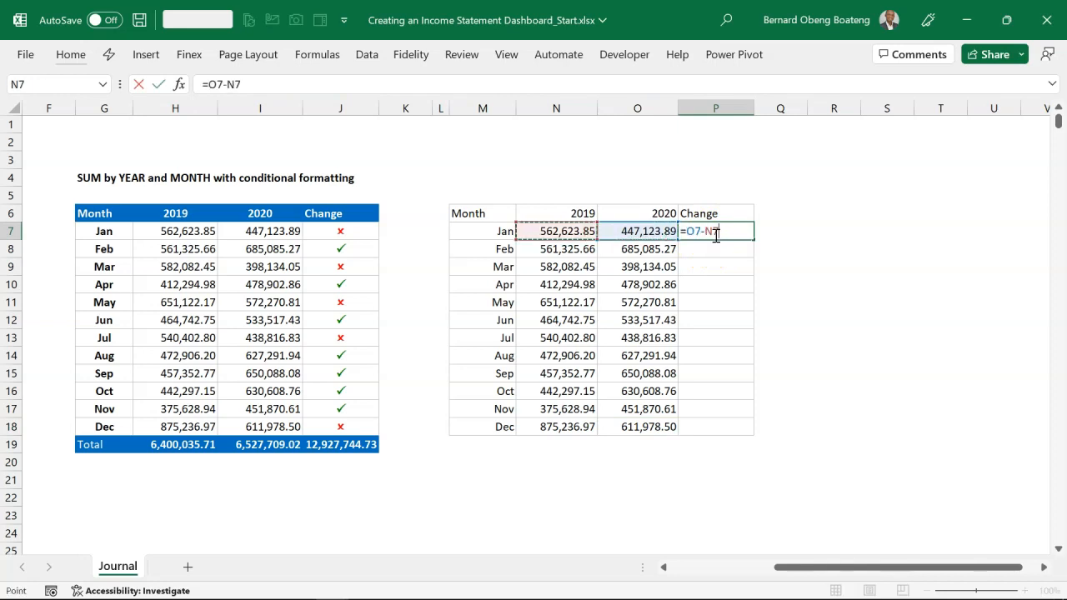
pyautogui.press('Return')
# Fill the change formula from P7 down to the December row, P18
pyautogui.press('Up')
pyautogui.hotkey('shift', 'Down')
pyautogui.hotkey('shift', 'Down')
pyautogui.hotkey('shift', 'Down')
pyautogui.hotkey('shift', 'Down')
pyautogui.hotkey('shift', 'Down')
pyautogui.hotkey('shift', 'Down')
pyautogui.hotkey('shift', 'Down')
pyautogui.hotkey('shift', 'Down')
pyautogui.hotkey('ctrl', 'd')
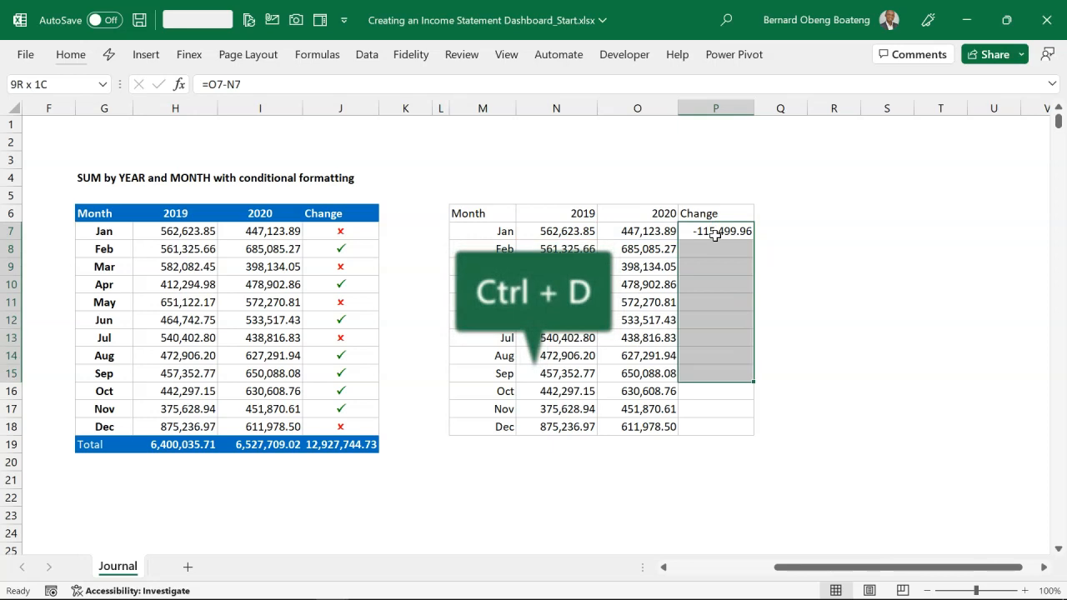
pyautogui.hotkey('shift', 'Down')
pyautogui.hotkey('shift', 'Down')
pyautogui.hotkey('shift', 'Down')
pyautogui.hotkey('ctrl', 'd')
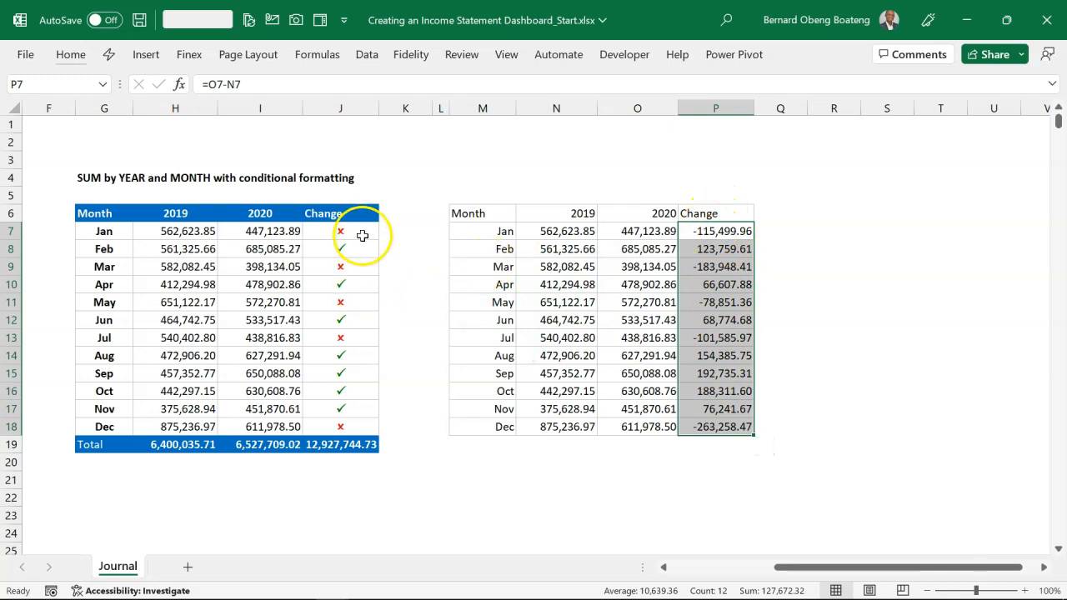
# Replace the number format code of the Change values P7:P18 with the custom code P;O for positive and negative numbers
pyautogui.click(717, 230)
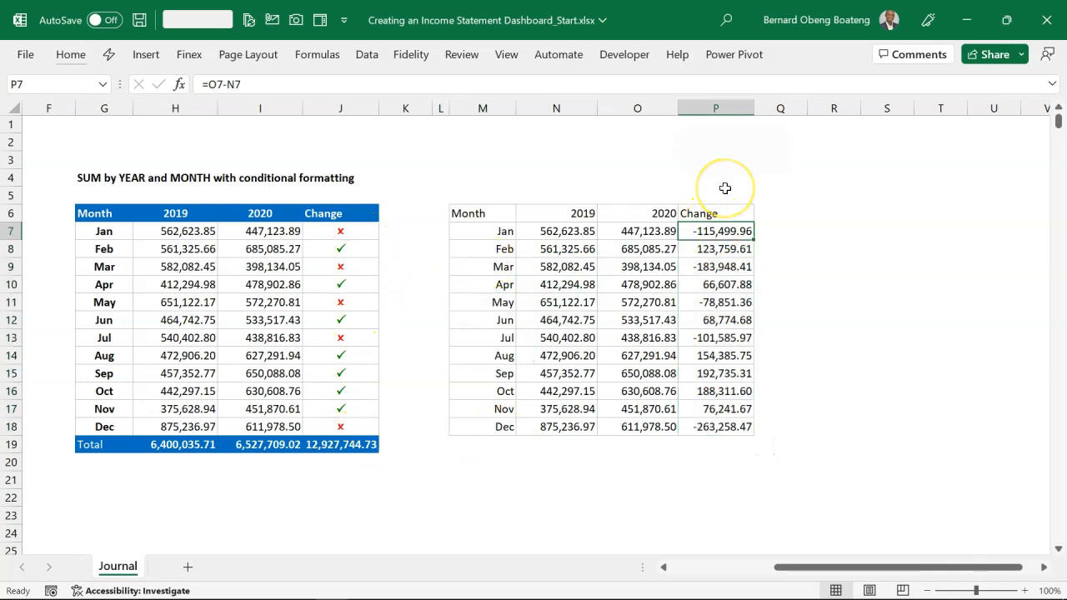
pyautogui.hotkey('shift', 'Down')
pyautogui.hotkey('shift', 'Down')
pyautogui.hotkey('shift', 'Down')
pyautogui.hotkey('shift', 'Down')
pyautogui.hotkey('shift', 'Down')
pyautogui.hotkey('shift', 'Down')
pyautogui.hotkey('shift', 'Down')
pyautogui.hotkey('shift', 'Down')
pyautogui.hotkey('shift', 'Down')
pyautogui.hotkey('shift', 'Down')
pyautogui.hotkey('shift', 'Down')
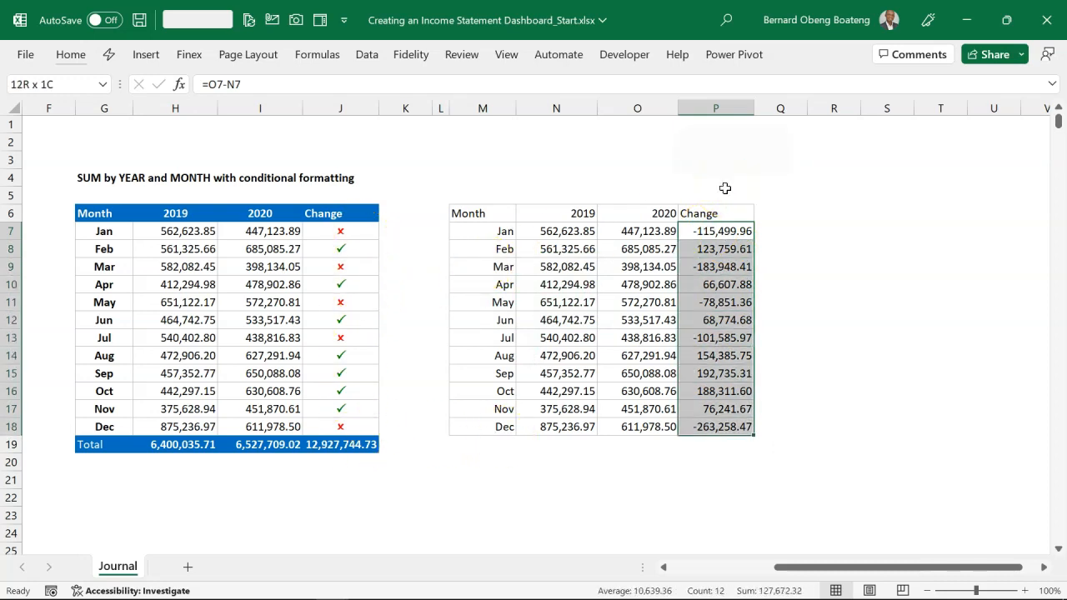
pyautogui.hotkey('ctrl', '1')
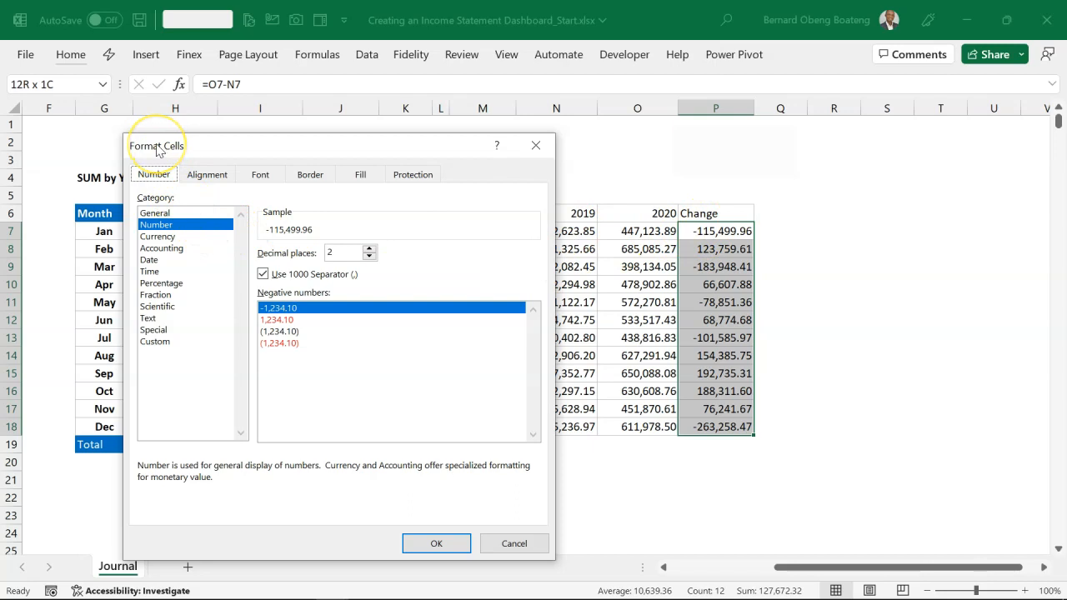
pyautogui.click(155, 342)
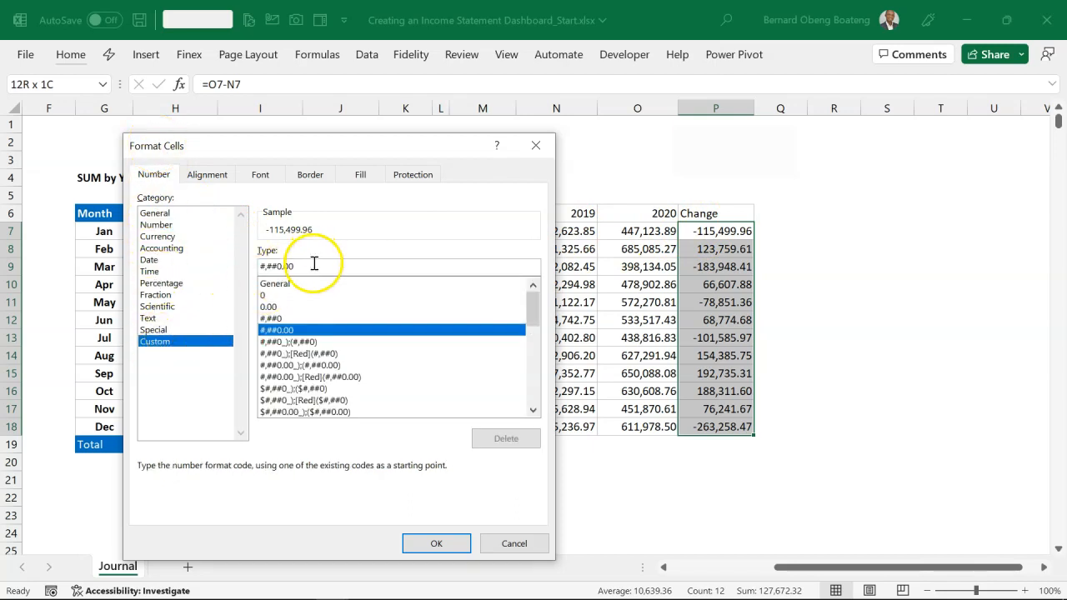
pyautogui.moveTo(316, 265); pyautogui.dragTo(273, 271)
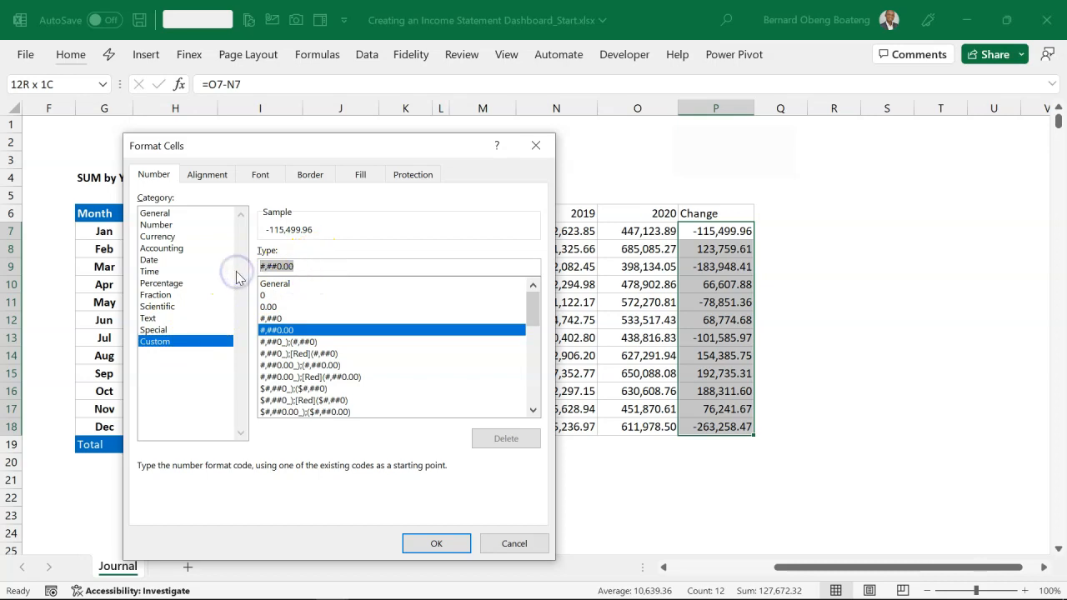
pyautogui.press('BackSpace')
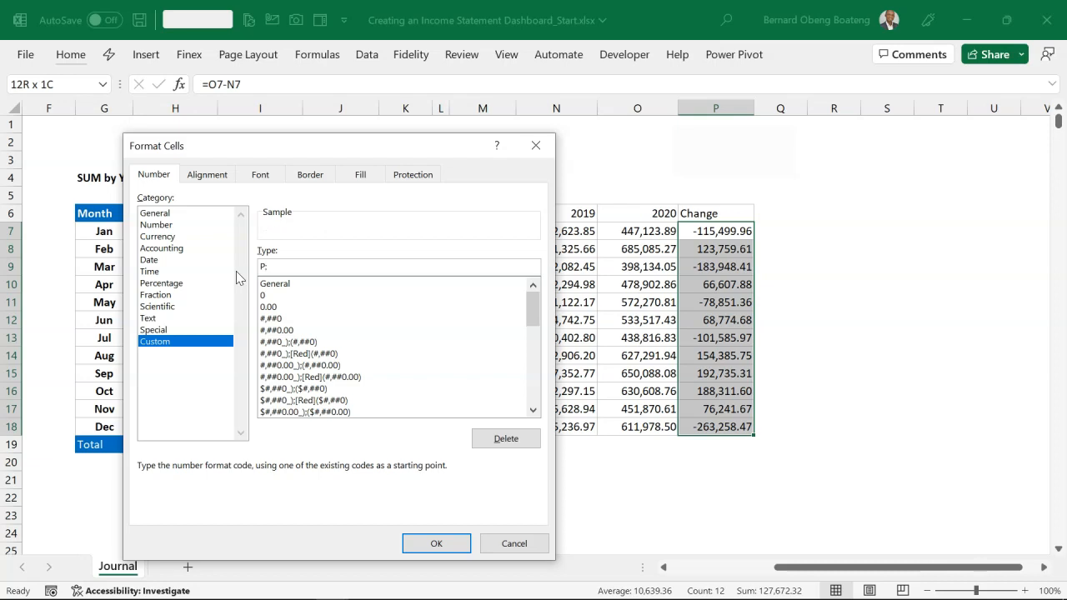
# Colour the two format sections so the custom code reads [Color10]P;[Red]O, and apply it to the Change values
pyautogui.click(263, 271)
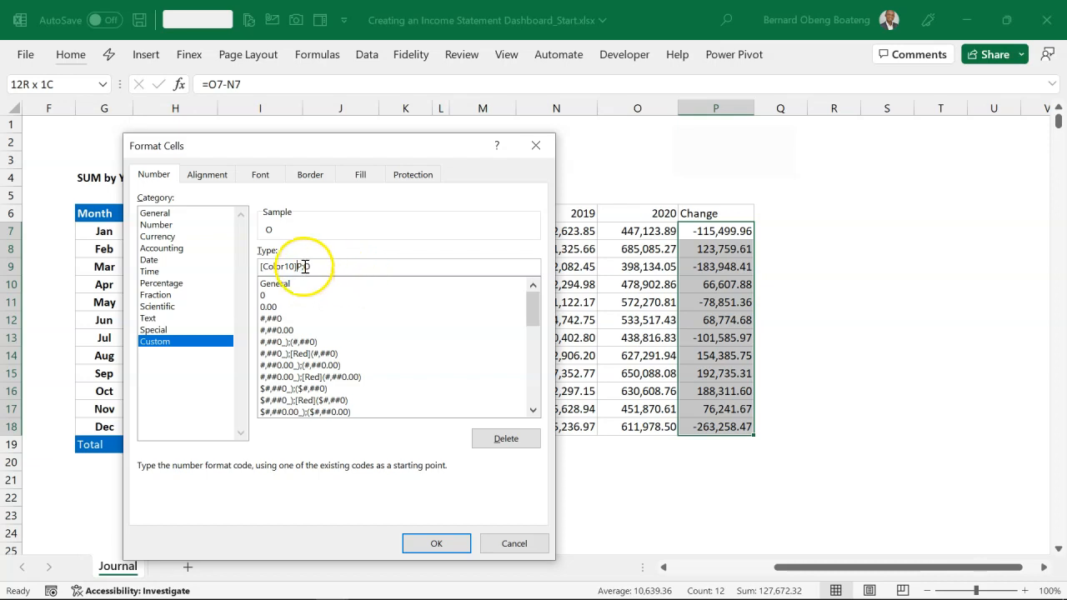
pyautogui.click(306, 266)
pyautogui.write('[Red]O')
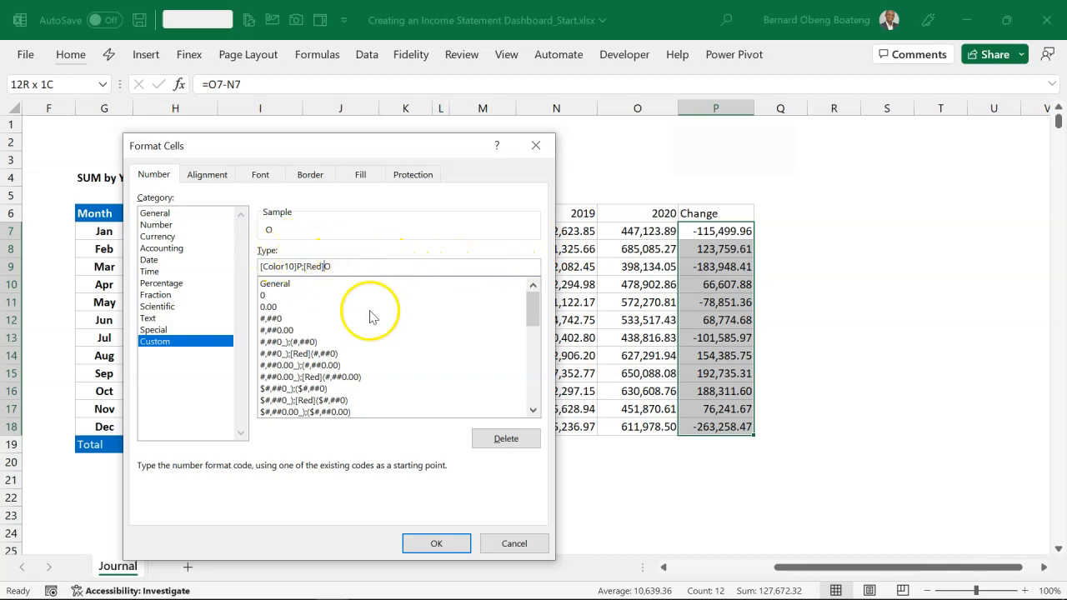
pyautogui.click(448, 543)
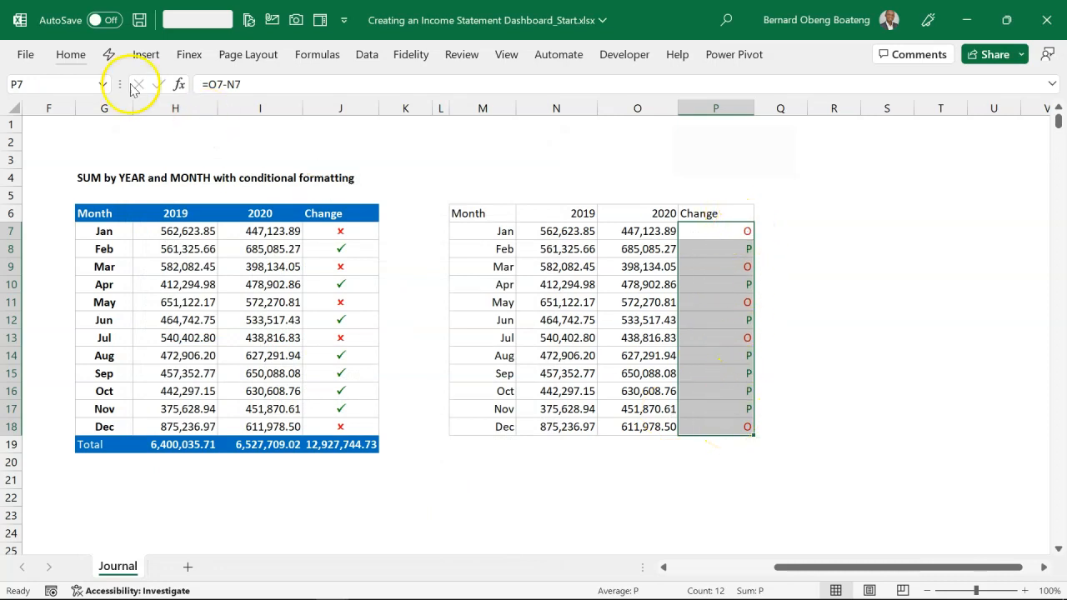
# Set the Change values P7:P18 in the Wingdings 2 font, centred and bold
pyautogui.click(71, 56)
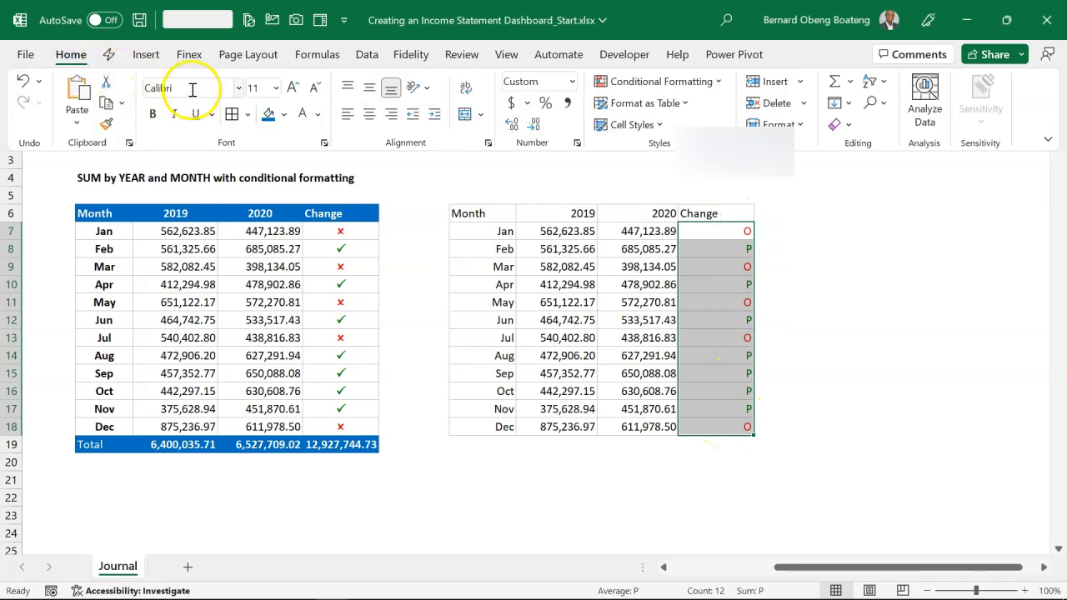
pyautogui.click(193, 90)
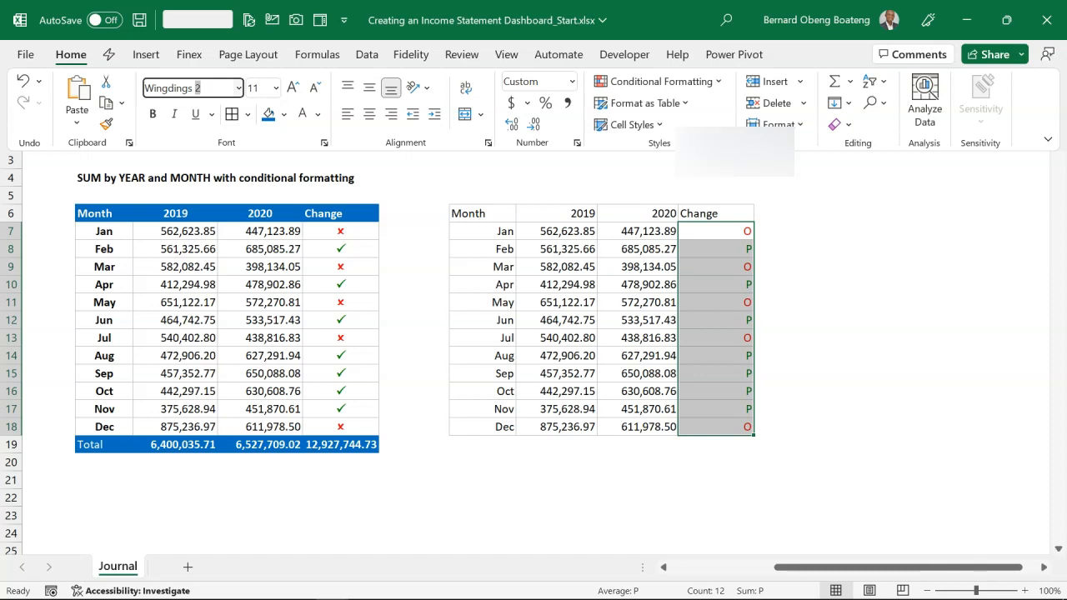
pyautogui.write('Wingdings 2')
pyautogui.press('Return')
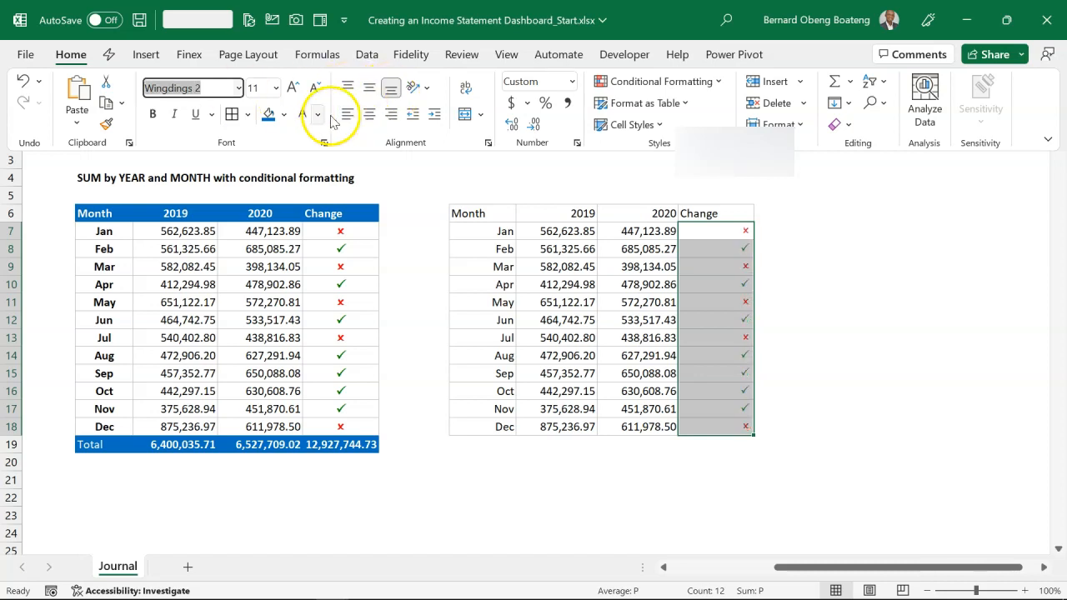
pyautogui.click(369, 116)
pyautogui.click(155, 116)
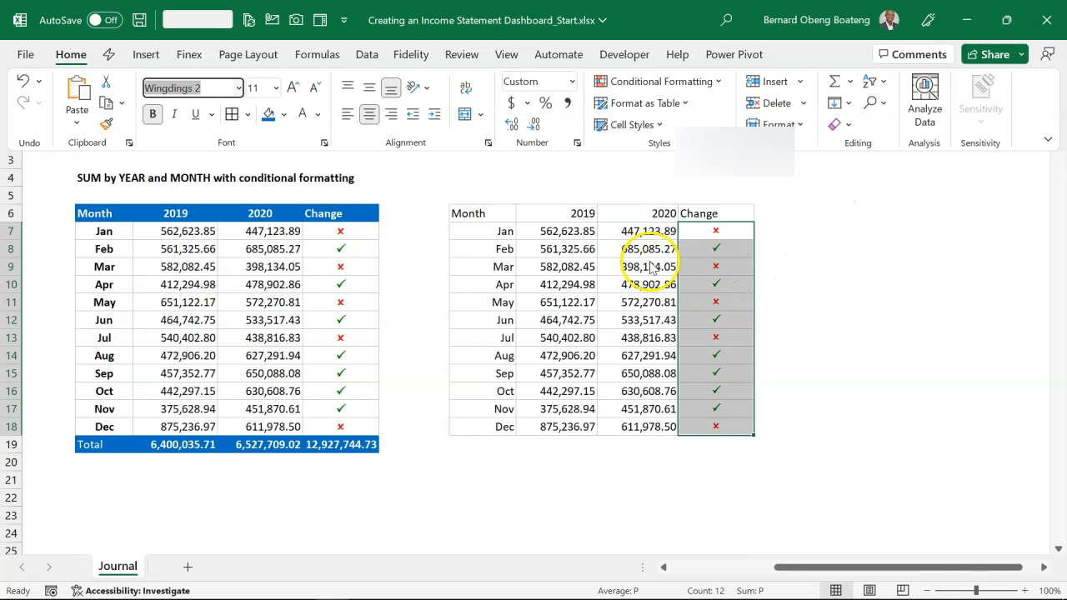
# Start a new PivotTable based on the journal table, Table1
pyautogui.click(618, 381)
pyautogui.press('Right')
pyautogui.press('Right')
pyautogui.press('Right')
pyautogui.press('Right')
pyautogui.press('Left')
pyautogui.press('Left')
pyautogui.press('Left')
pyautogui.press('Left')
pyautogui.press('Left')
pyautogui.press('Left')
pyautogui.press('Left')
pyautogui.press('Left')
pyautogui.press('Left')
pyautogui.press('Left')
pyautogui.press('Left')
pyautogui.press('Left')
pyautogui.press('Left')
pyautogui.press('Left')
pyautogui.press('Left')
pyautogui.press('Left')
pyautogui.press('Left')
pyautogui.press('Left')
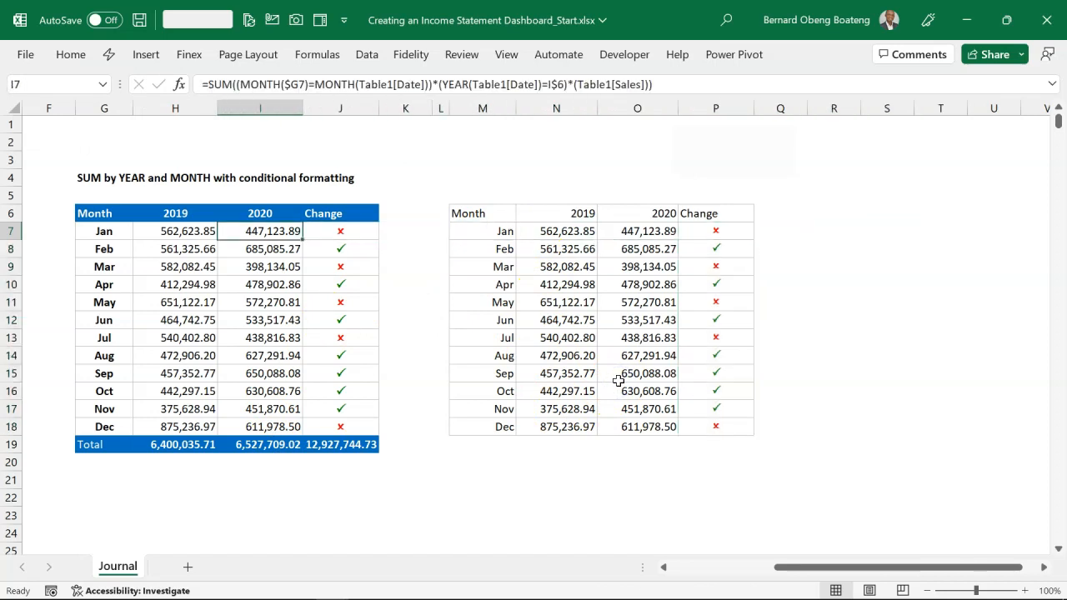
pyautogui.press('Left')
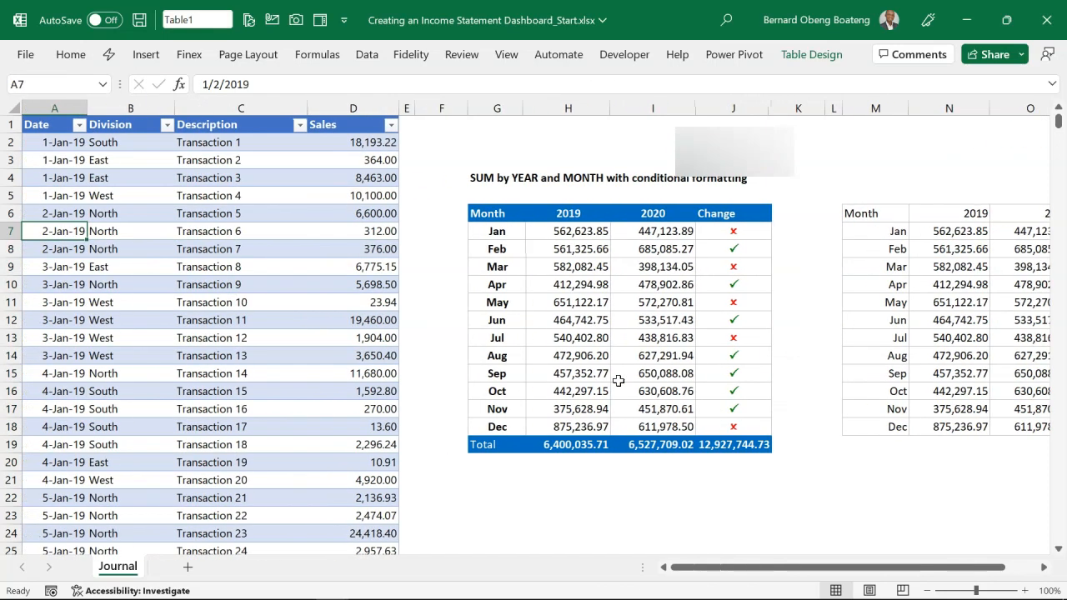
pyautogui.click(169, 266)
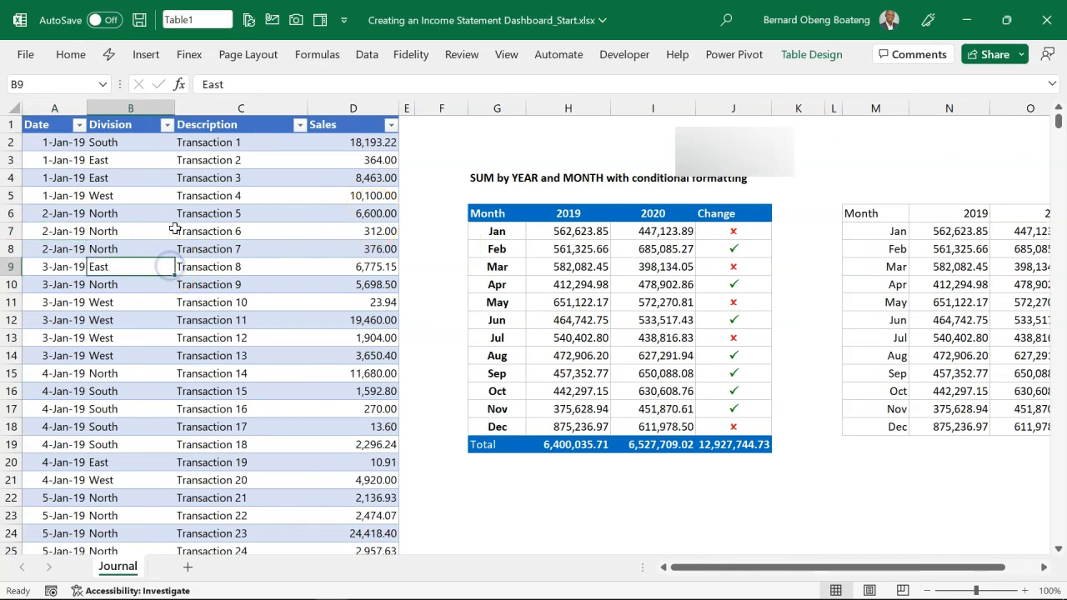
pyautogui.click(146, 55)
pyautogui.click(48, 120)
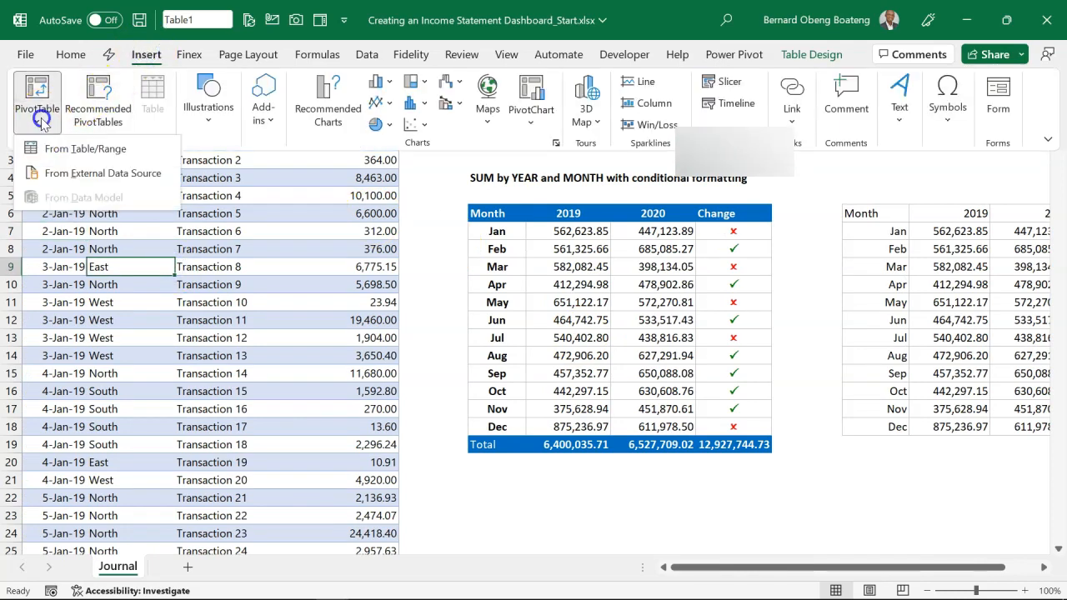
pyautogui.click(51, 147)
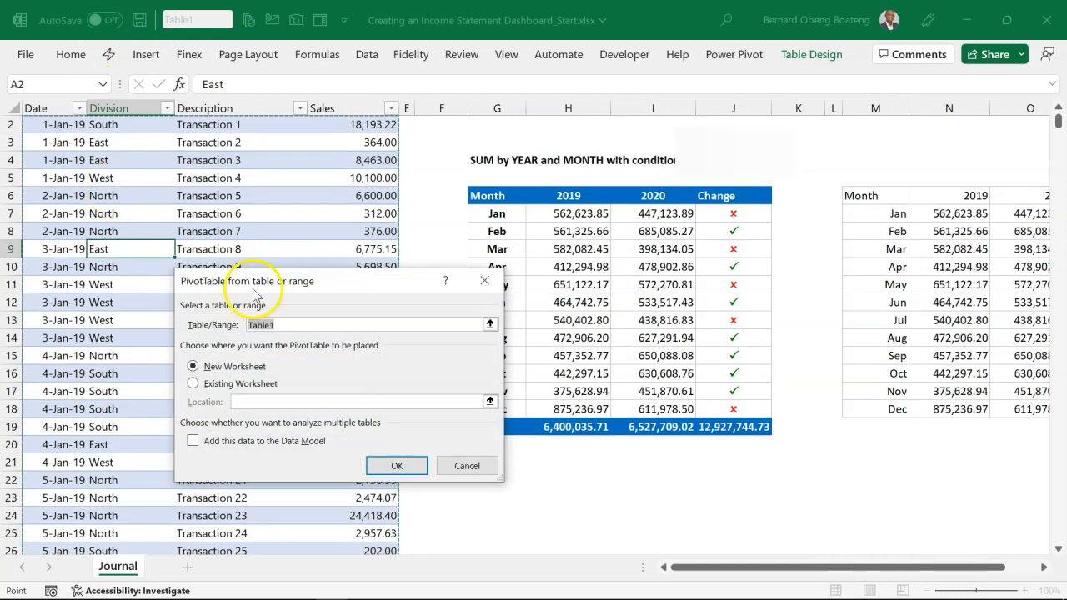
# Place the PivotTable on the existing Journal worksheet at cell R6 and create it
pyautogui.click(205, 387)
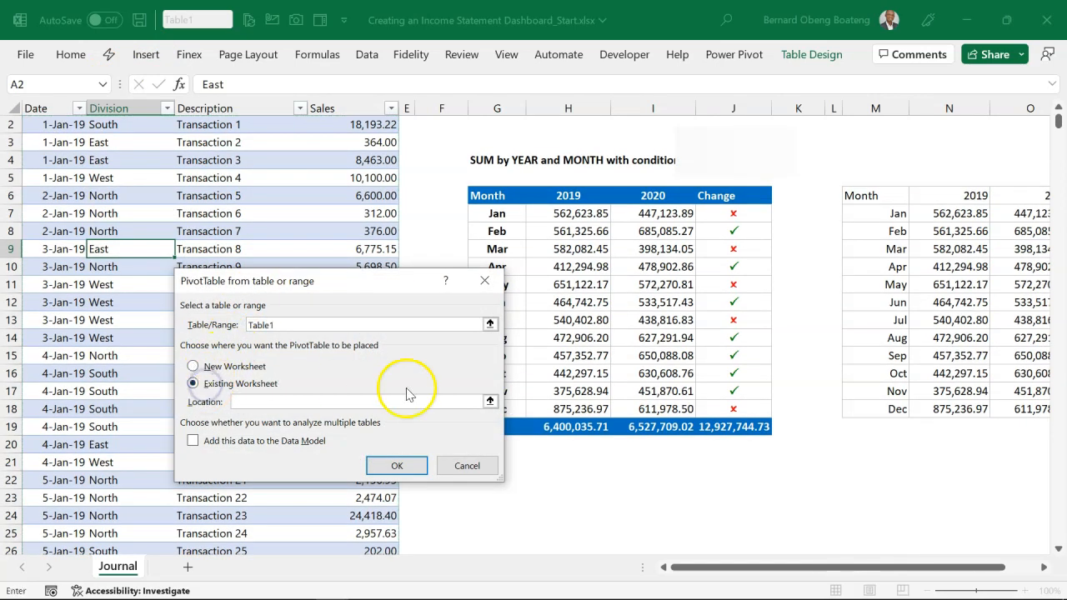
pyautogui.click(490, 401)
pyautogui.click(850, 193)
pyautogui.press('Right')
pyautogui.press('Right')
pyautogui.press('Right')
pyautogui.press('Right')
pyautogui.press('Right')
pyautogui.press('Right')
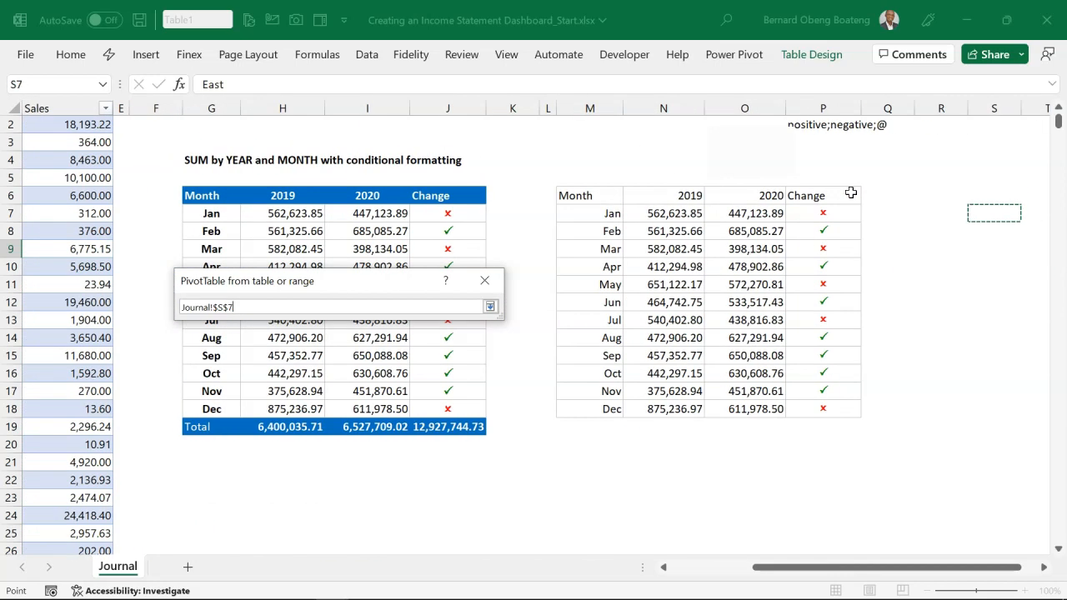
pyautogui.press('Return')
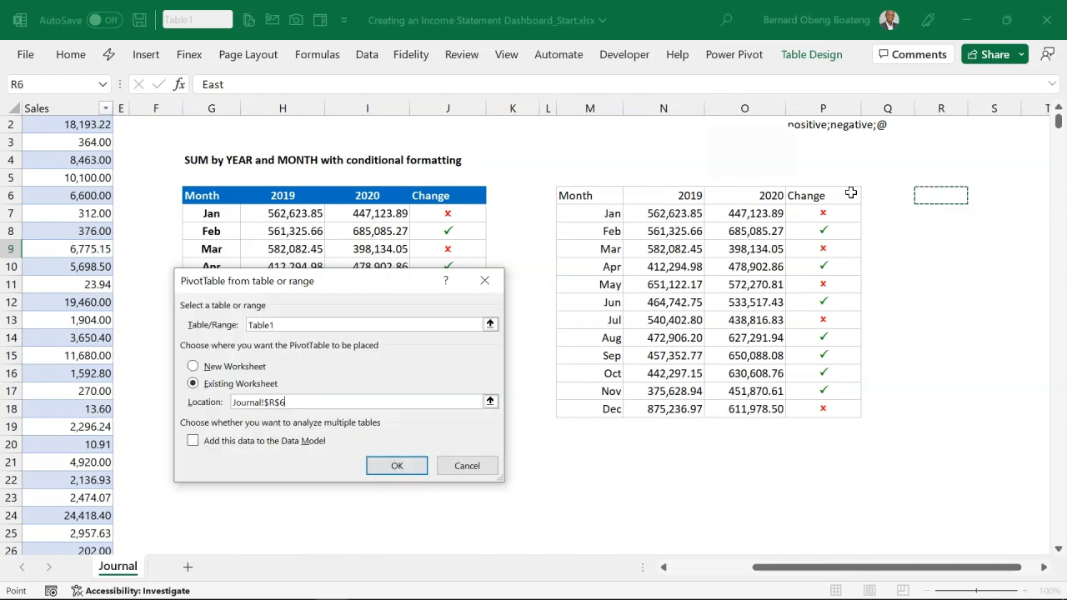
pyautogui.click(413, 466)
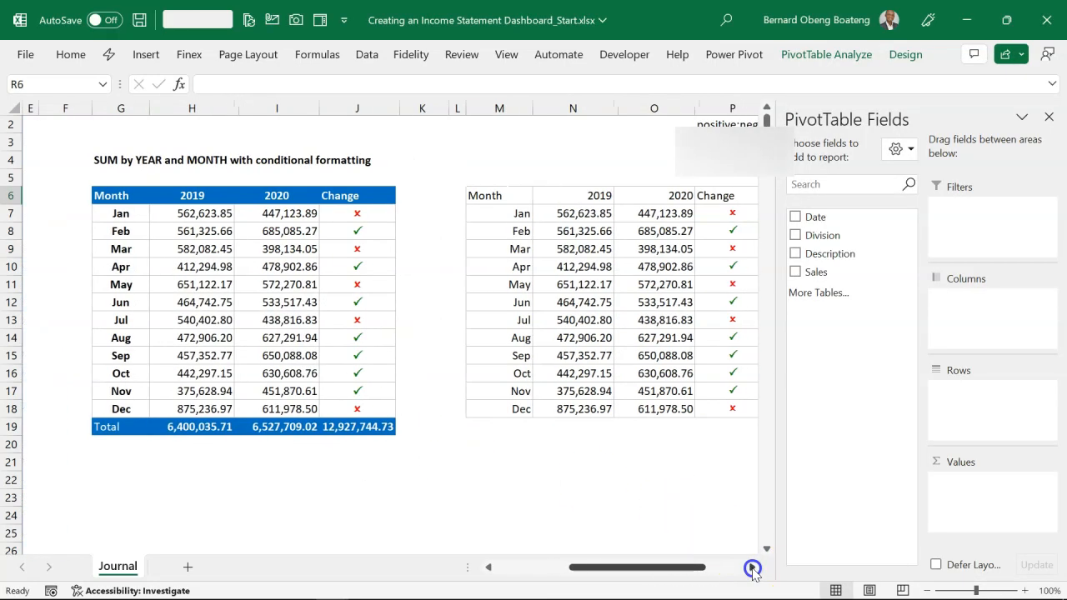
# Add Sales to the PivotTable's values and Date to its rows
pyautogui.click(753, 568)
pyautogui.click(752, 567)
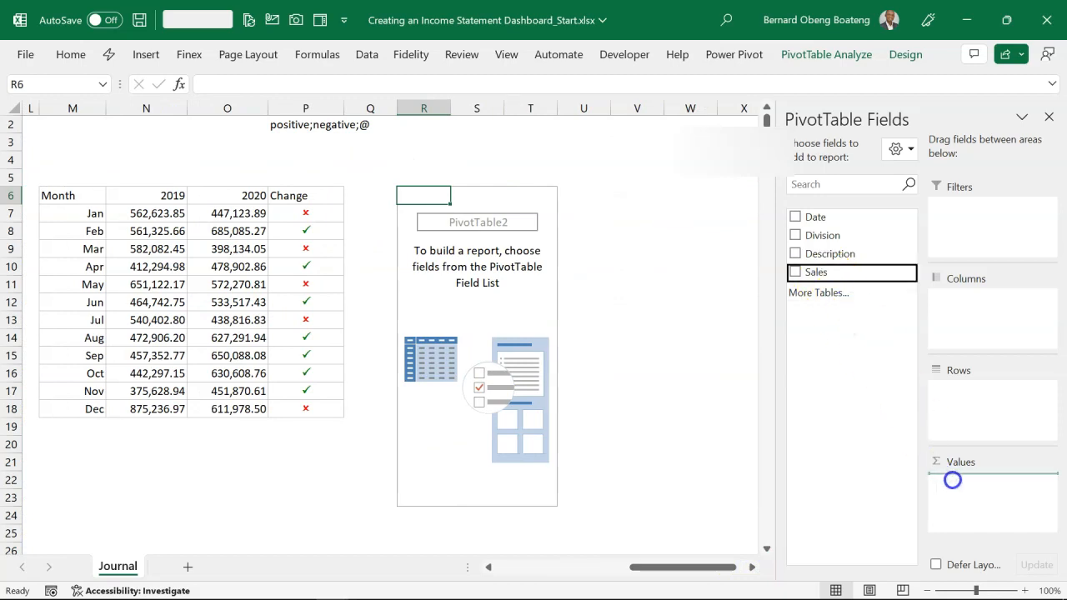
pyautogui.moveTo(952, 480); pyautogui.dragTo(956, 487)
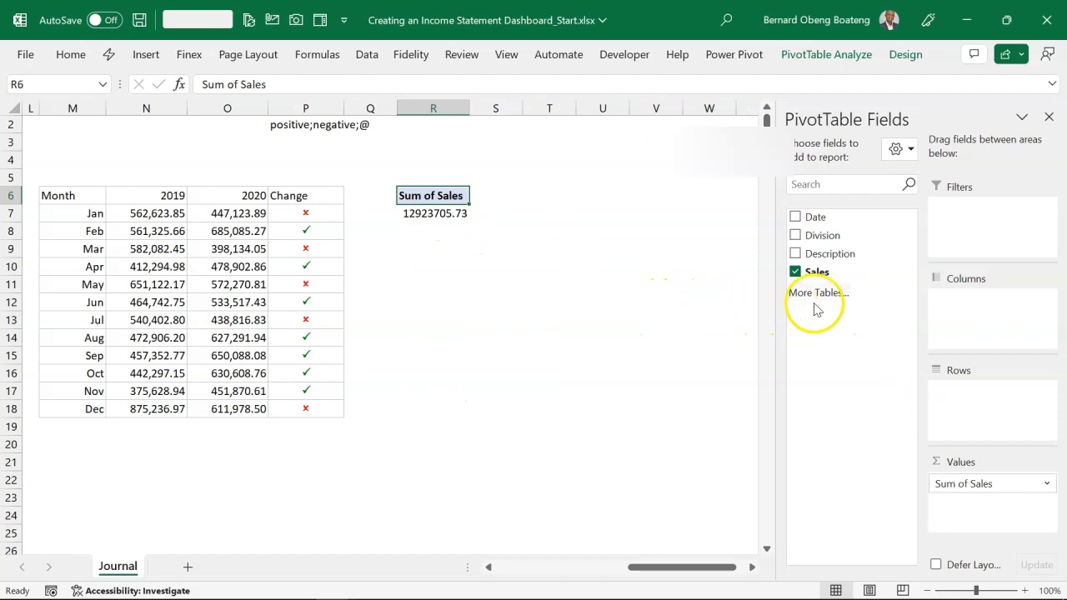
pyautogui.moveTo(821, 218); pyautogui.dragTo(941, 393)
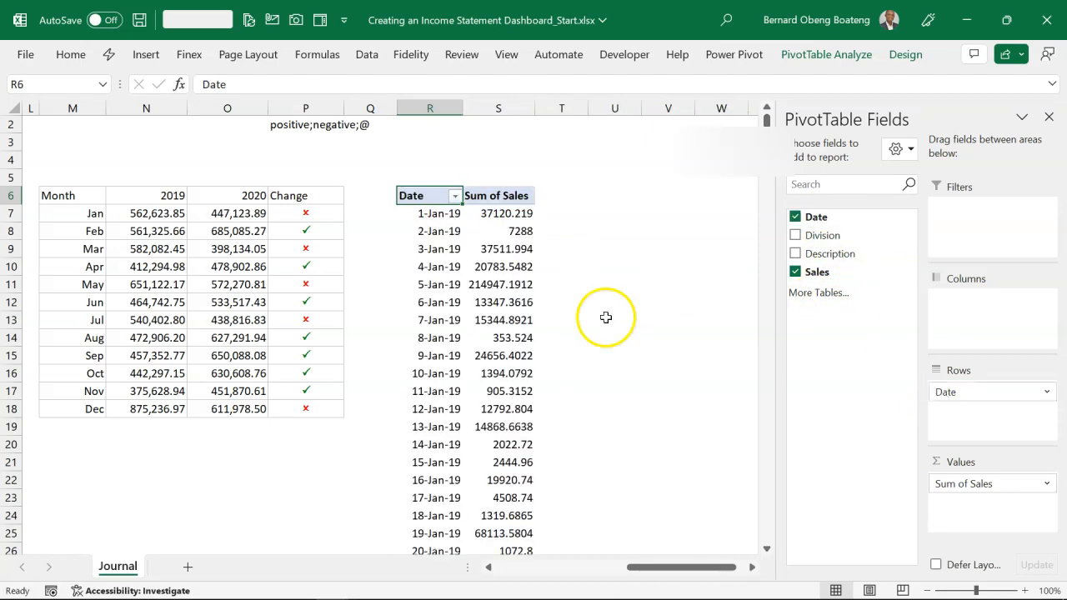
# Group the PivotTable's dates by Months and Years
pyautogui.click(443, 267)
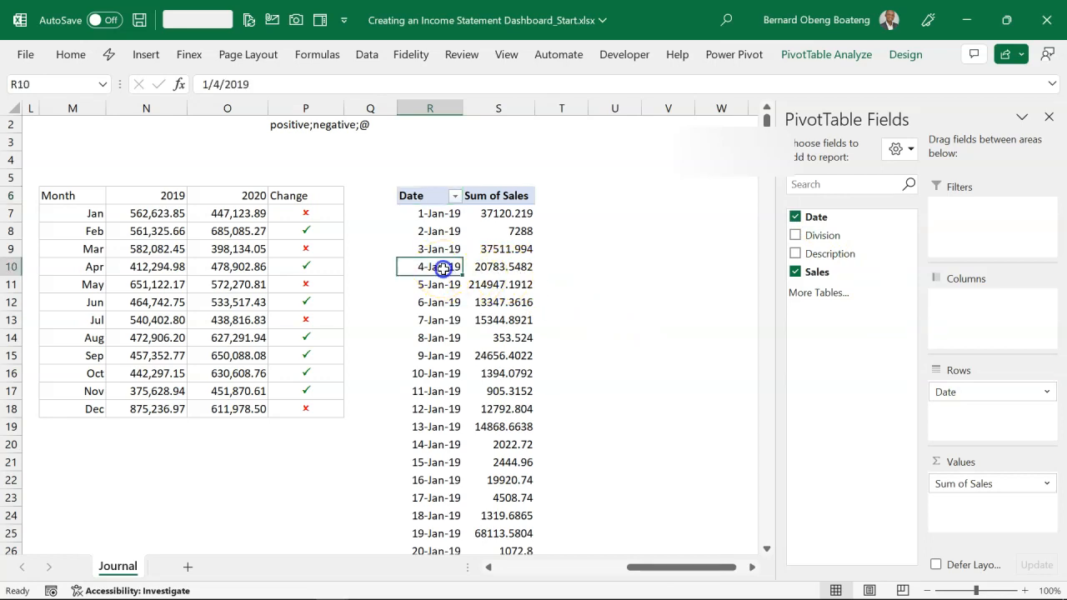
pyautogui.rightClick(442, 268)
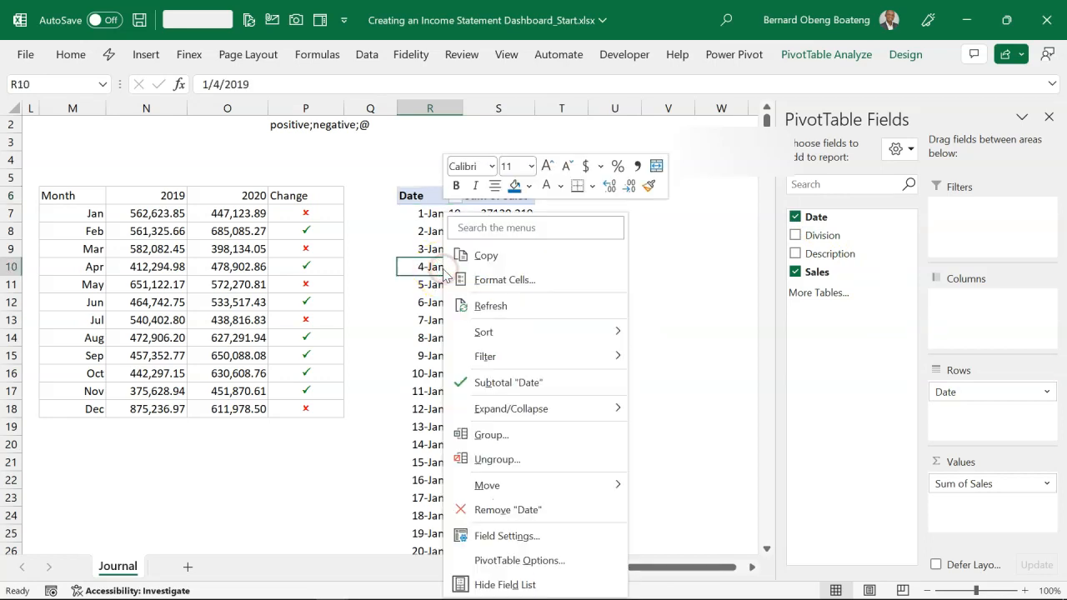
pyautogui.click(498, 431)
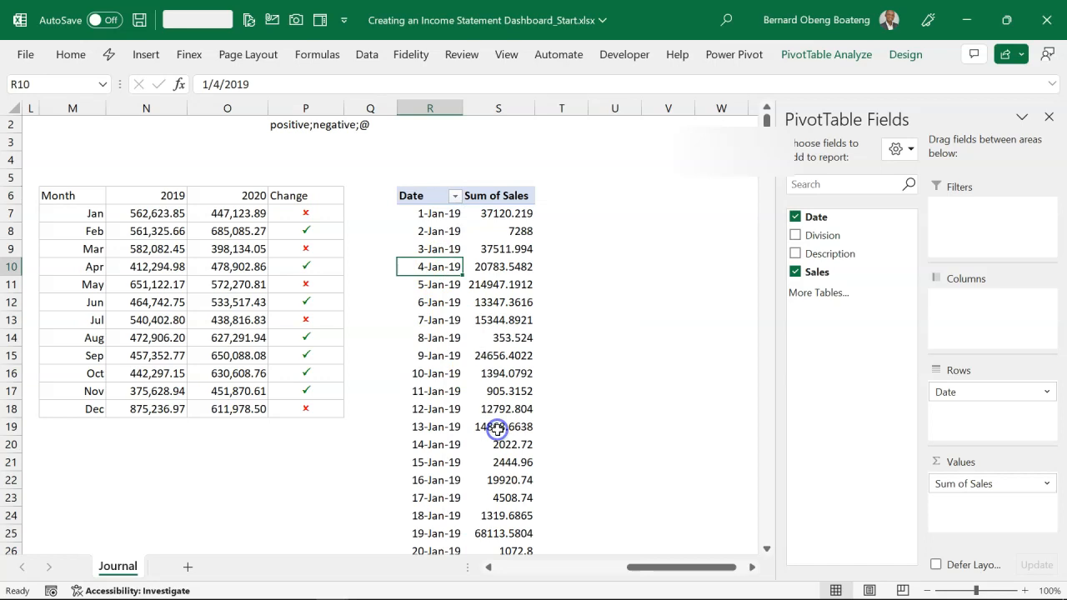
pyautogui.click(434, 450)
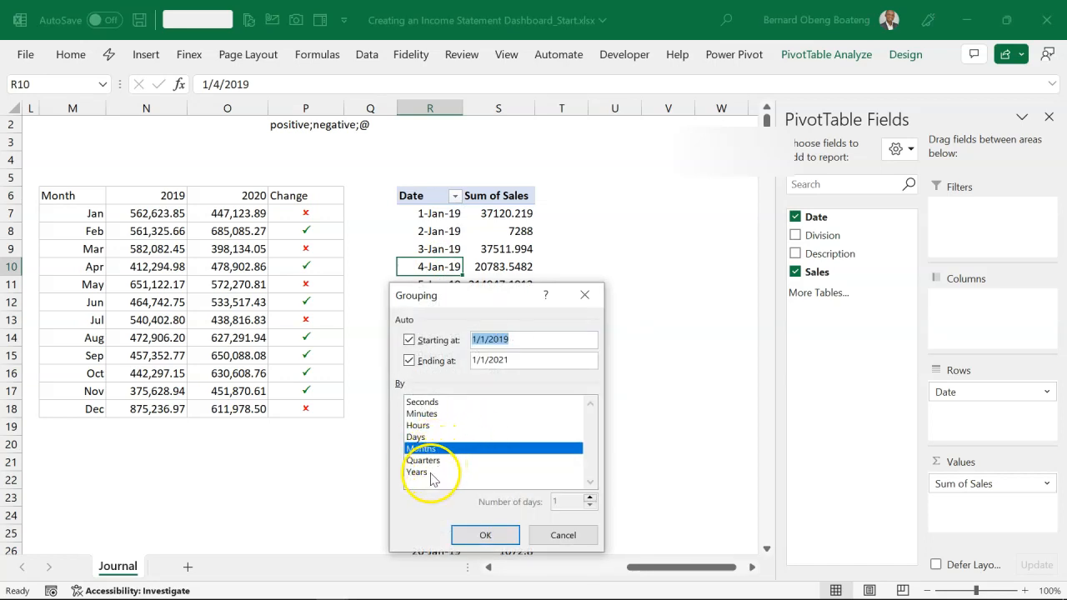
pyautogui.click(431, 473)
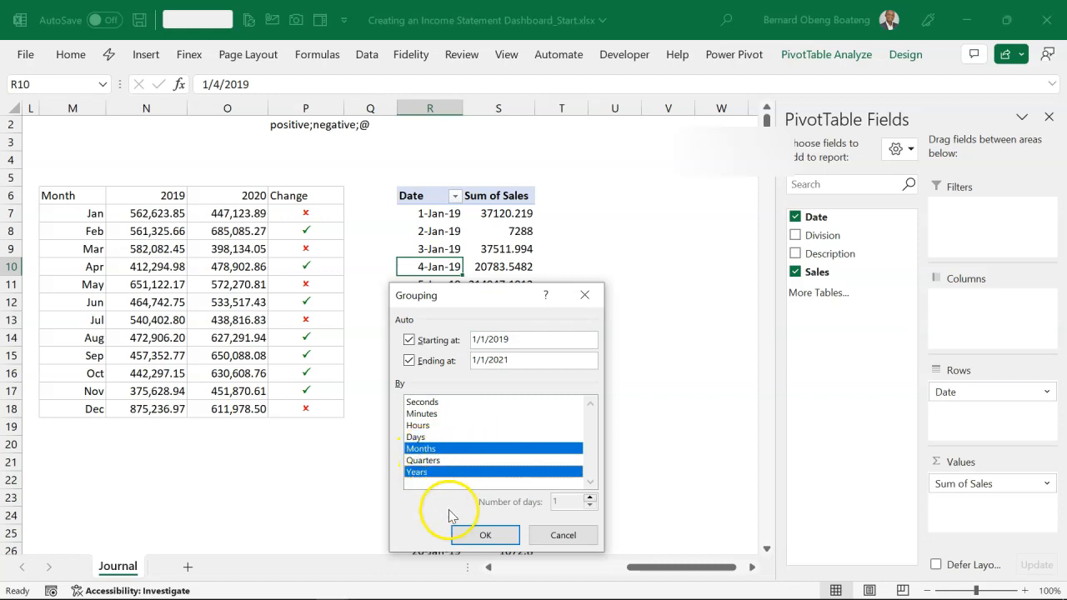
pyautogui.click(480, 535)
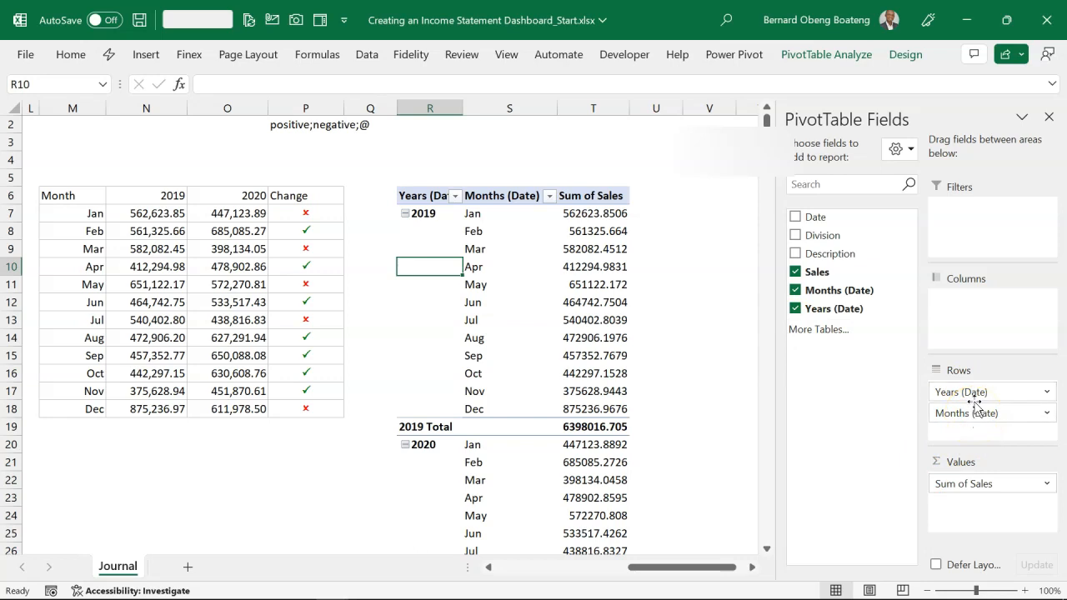
# Move the Years (Date) field to the PivotTable's columns and turn grand totals off for rows and columns
pyautogui.moveTo(979, 392); pyautogui.dragTo(979, 371)
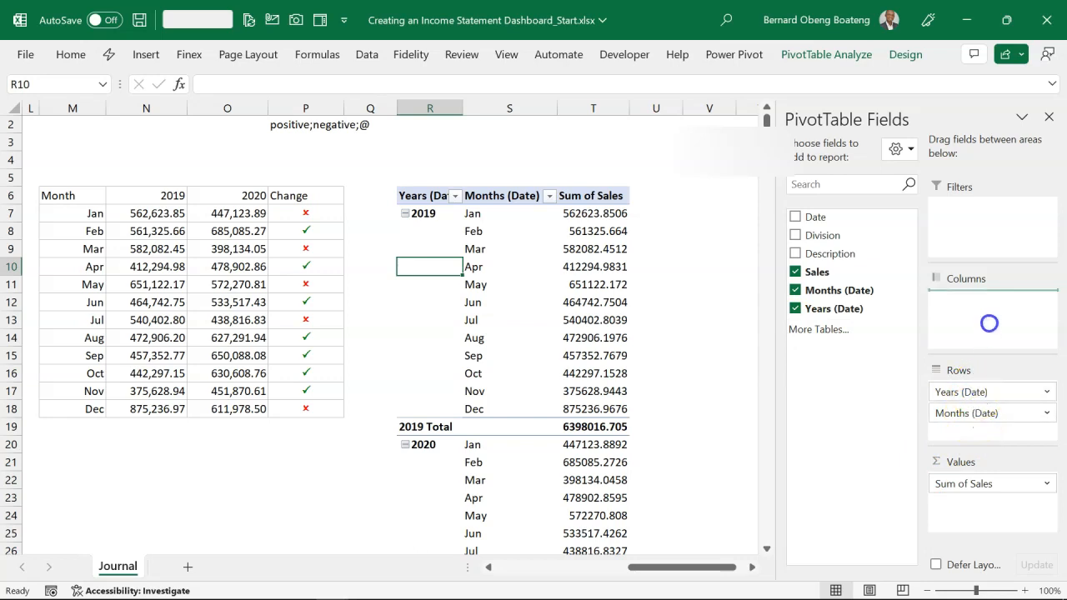
pyautogui.moveTo(990, 323); pyautogui.dragTo(986, 324)
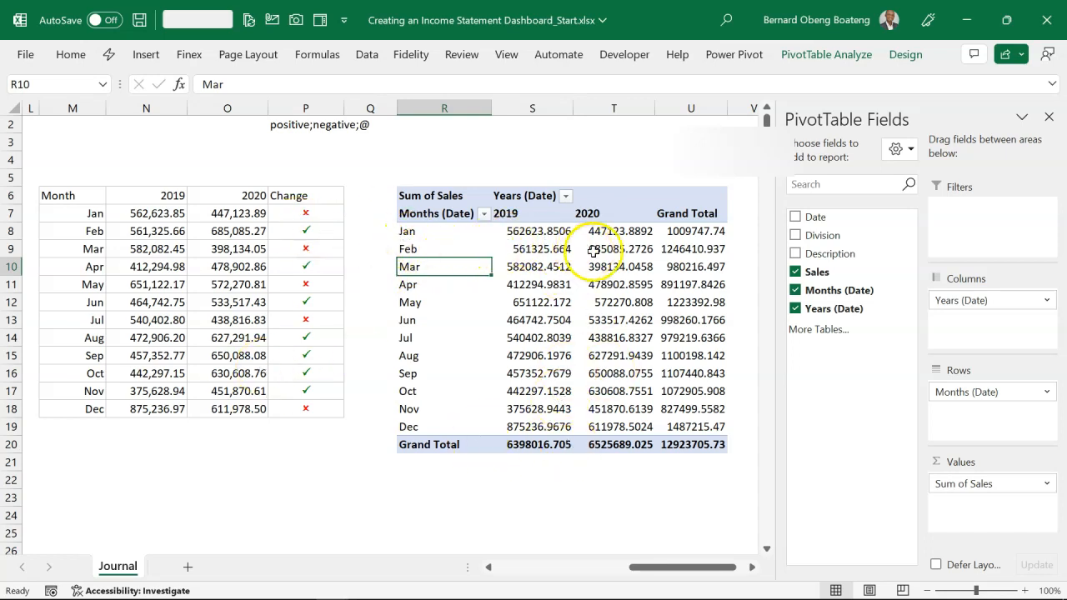
pyautogui.click(821, 54)
pyautogui.click(898, 54)
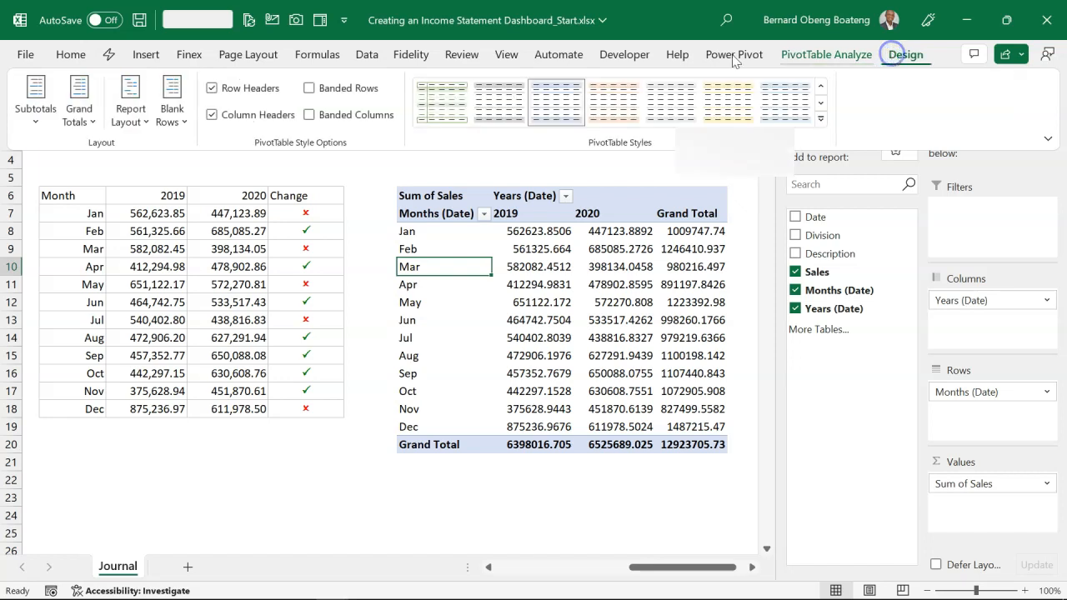
pyautogui.click(79, 104)
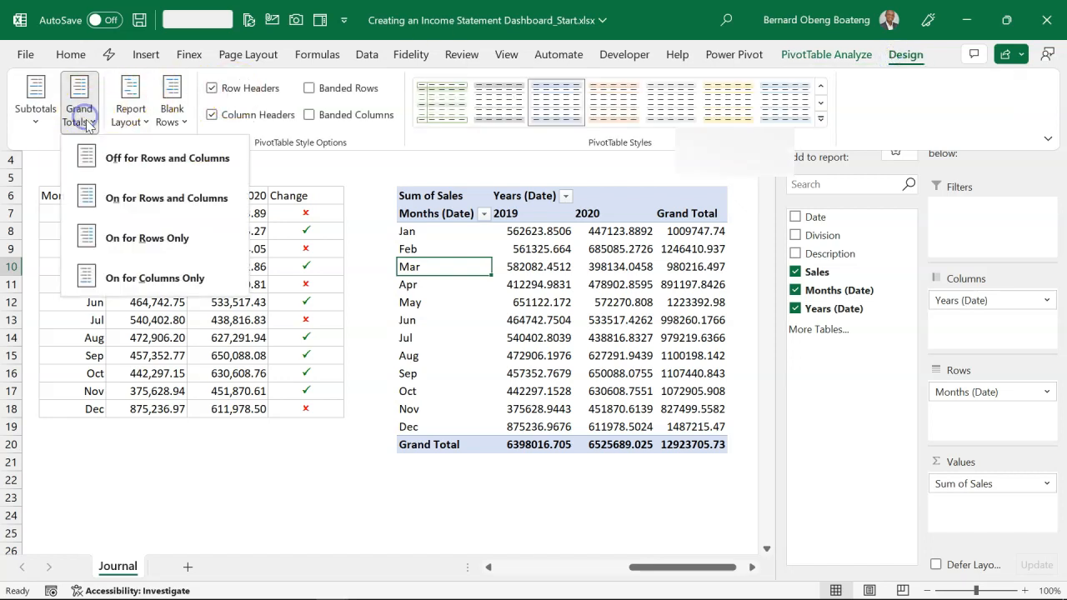
pyautogui.click(115, 149)
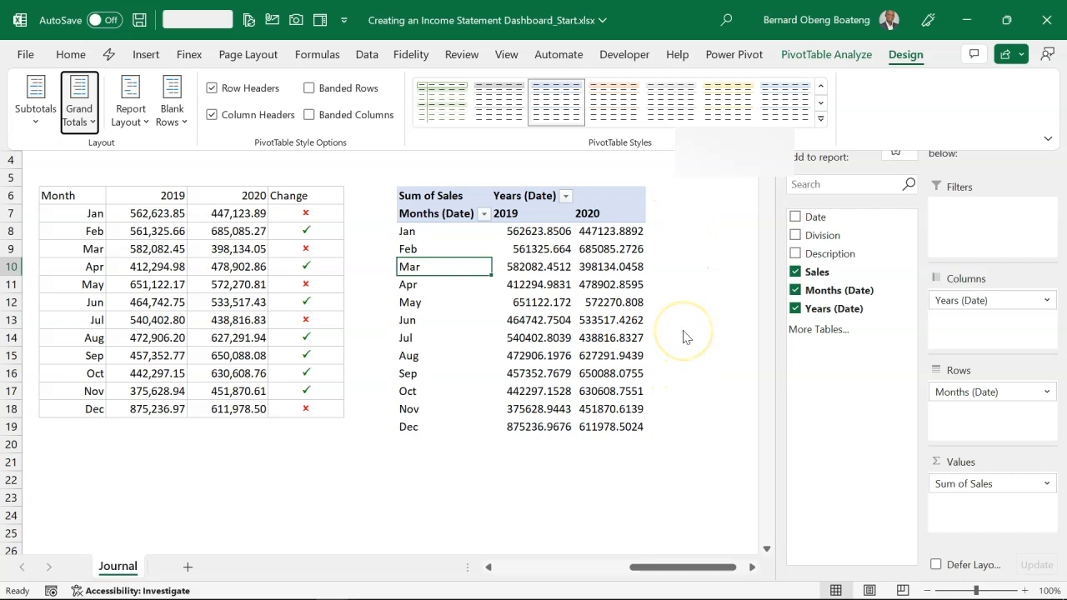
pyautogui.click(518, 244)
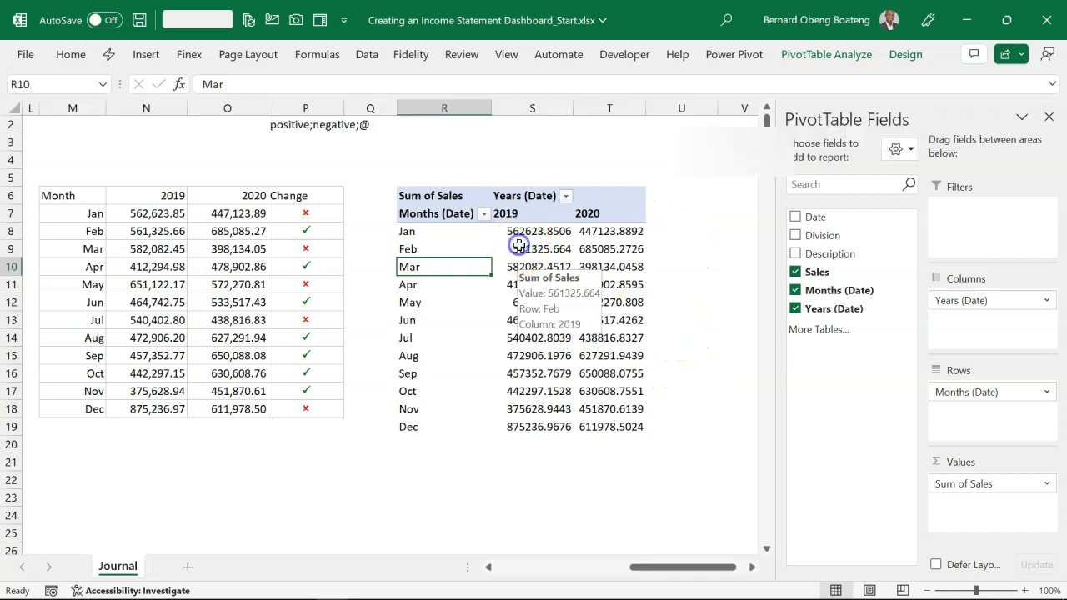
# Review the formula-based sales summaries beside the PivotTable, including the year headers, and return to the journal table
pyautogui.press('Left')
pyautogui.press('Left')
pyautogui.press('Left')
pyautogui.press('Left')
pyautogui.press('Left')
pyautogui.press('Left')
pyautogui.press('Left')
pyautogui.press('Left')
pyautogui.press('Left')
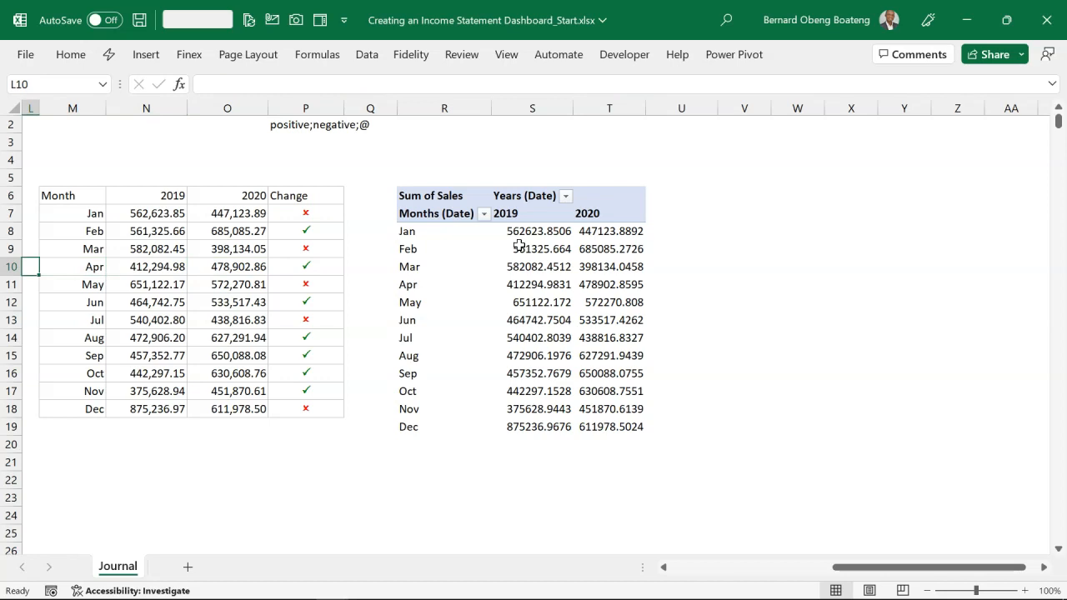
pyautogui.press('Right')
pyautogui.press('Right')
pyautogui.press('Right')
pyautogui.press('Right')
pyautogui.press('Right')
pyautogui.press('Right')
pyautogui.press('Right')
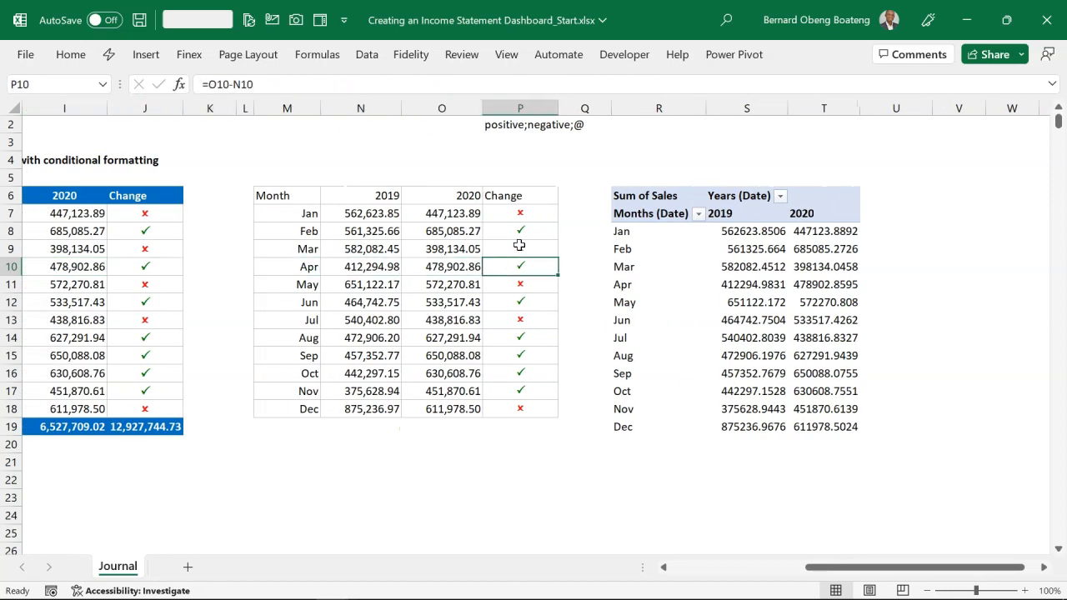
pyautogui.press('Up')
pyautogui.press('Up')
pyautogui.press('Up')
pyautogui.press('Up')
pyautogui.press('Left')
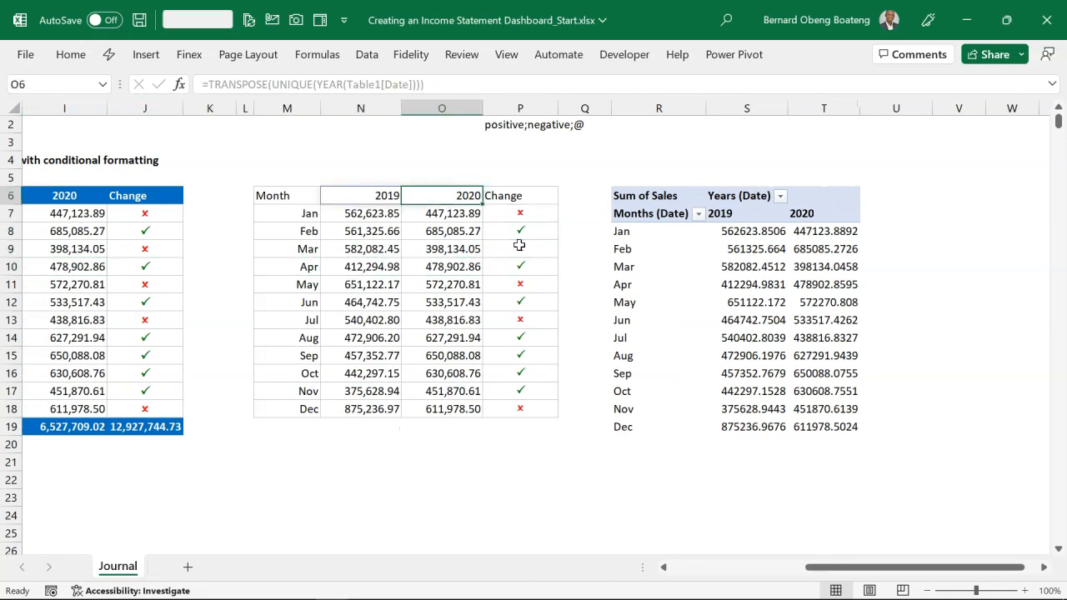
pyautogui.press('Home')
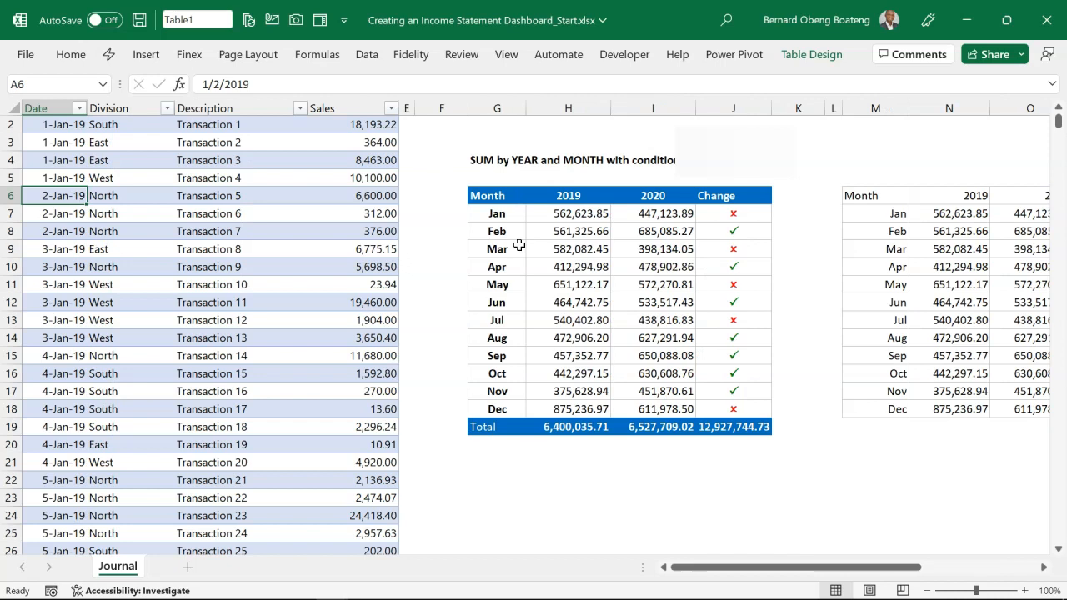